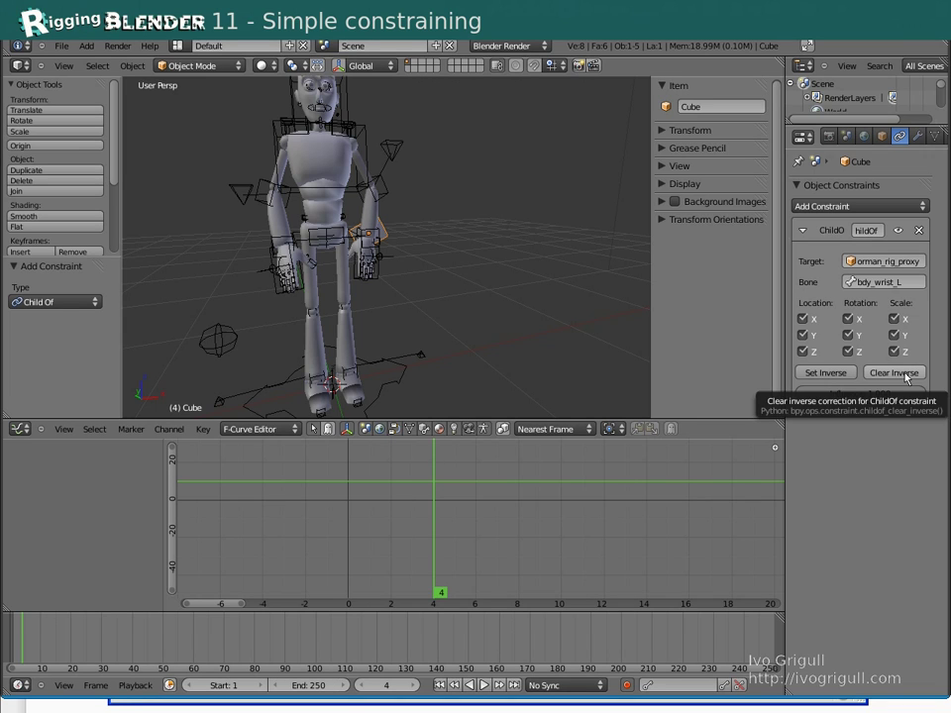
- Clear the inverse correction of the cube's Child Of constraint and set it again
{"action": "left_click", "coordinate": [895, 373]}
{"action": "left_click", "coordinate": [826, 372]}
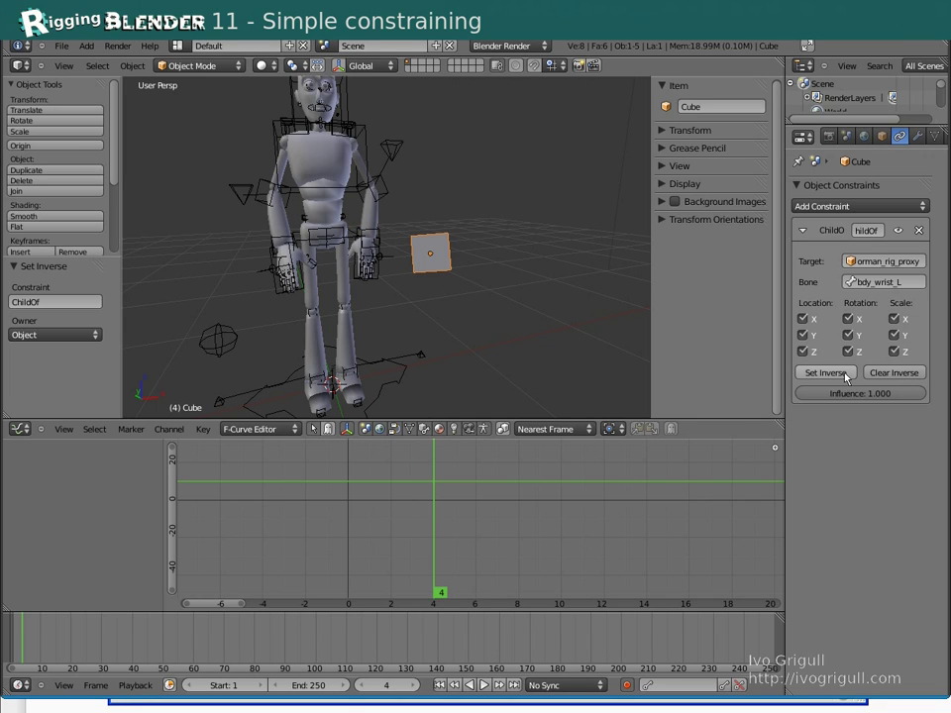
- Test the constraint by trying a free rotation of the left wrist bone and slightly moving the left arm's wrist control
{"action": "right_click", "coordinate": [385, 259]}
{"action": "right_click", "coordinate": [379, 283]}
{"action": "key", "text": "r"}
{"action": "key", "text": "r"}
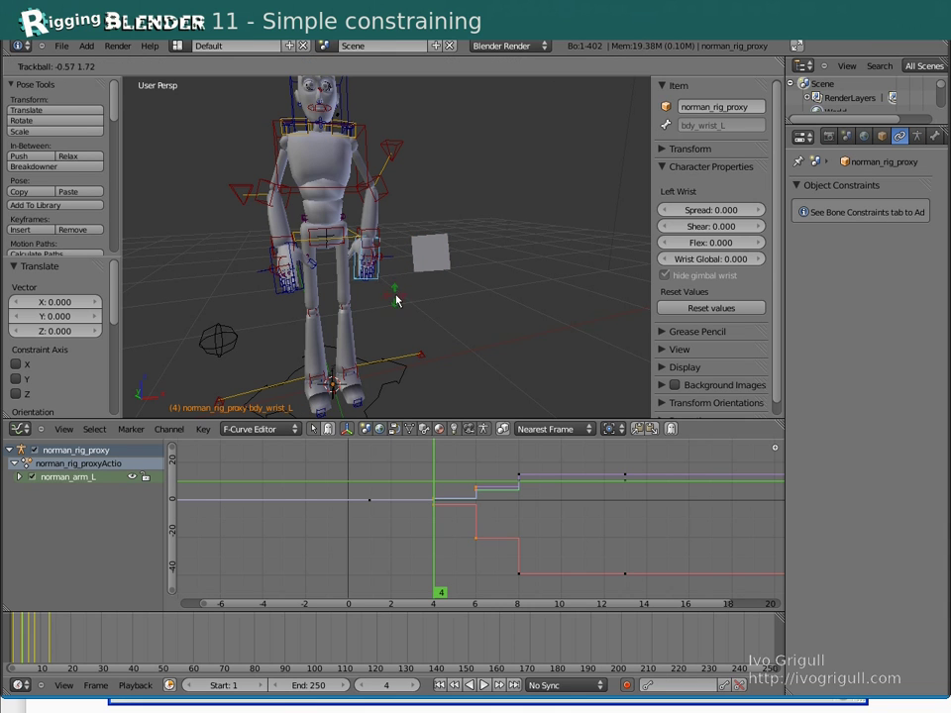
{"action": "right_click", "coordinate": [383, 279]}
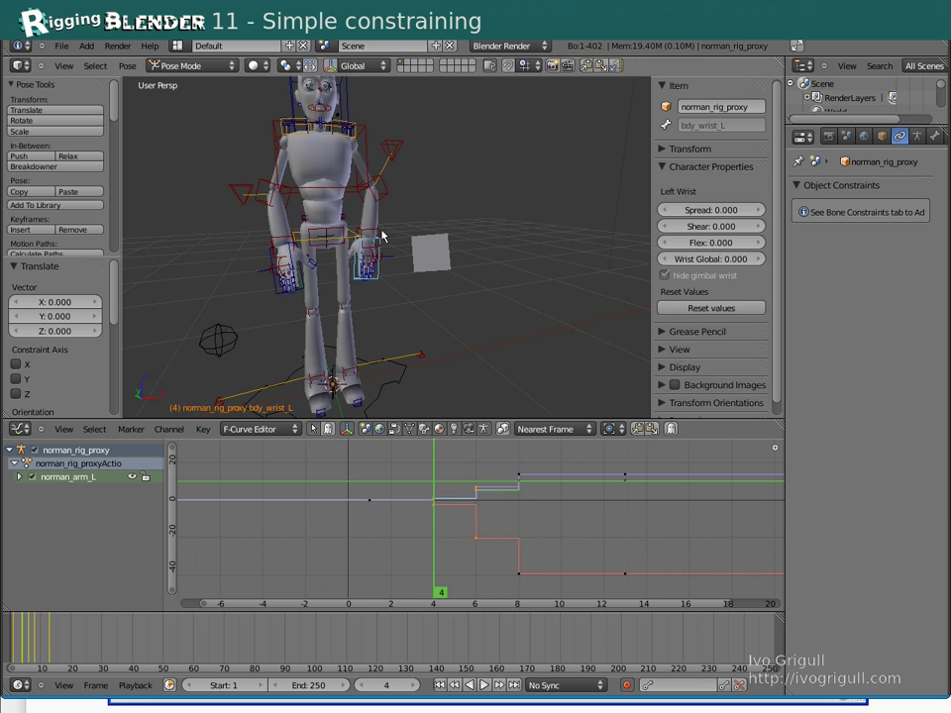
{"action": "mouse_move", "coordinate": [381, 234]}
{"action": "right_mouse_down"}
{"action": "mouse_move", "coordinate": [399, 213]}
{"action": "mouse_move", "coordinate": [379, 228]}
{"action": "right_mouse_up"}
- Select the cube and open the options for its Child Of constraint's influence value
{"action": "right_click", "coordinate": [425, 250]}
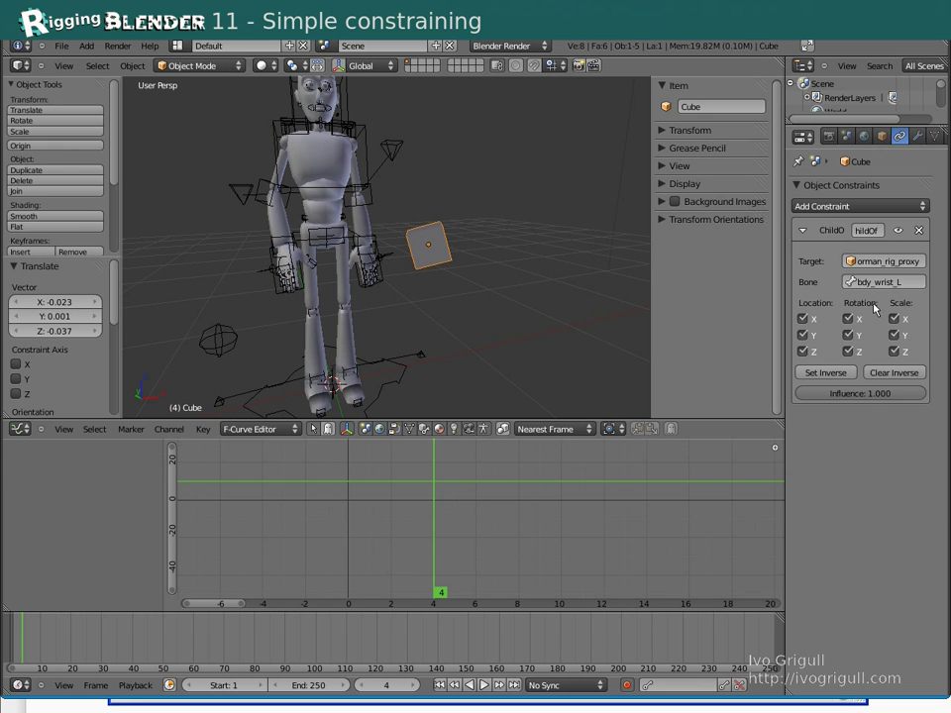
{"action": "right_click", "coordinate": [856, 394]}
{"action": "left_click", "coordinate": [854, 395]}
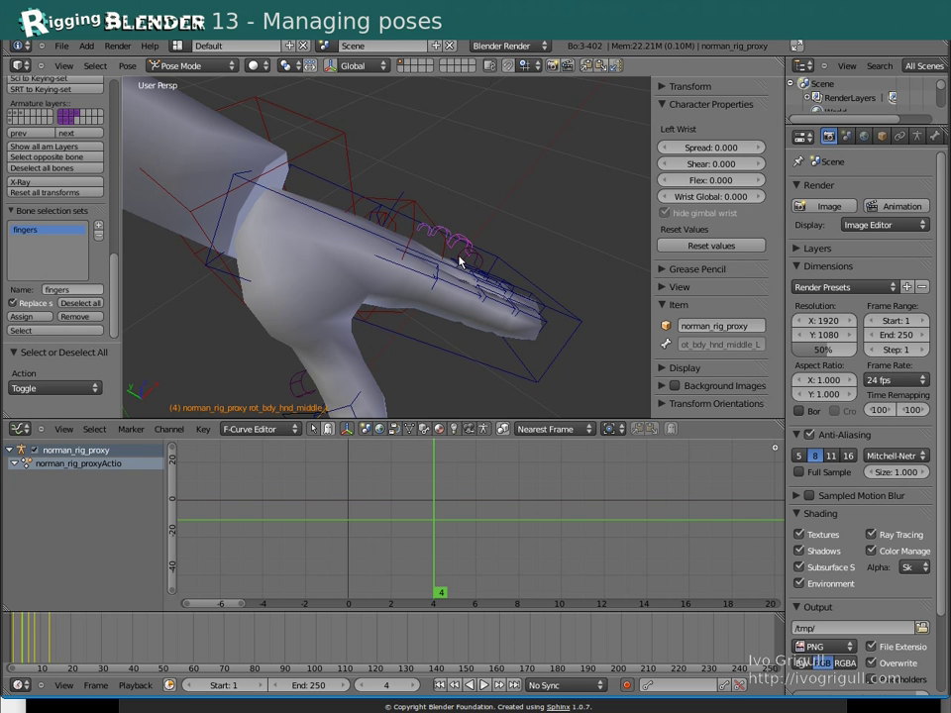
- Add the index finger control to the selected finger controls and rotate them about 61.6° to curl the left hand's fingers
{"action": "right_click", "coordinate": [459, 255], "text": "shift"}
{"action": "scroll", "coordinate": [468, 248], "scroll_direction": "down", "scroll_amount": 2}
{"action": "middle_click_drag", "start_coordinate": [469, 247], "coordinate": [474, 179]}
{"action": "key", "text": "r"}
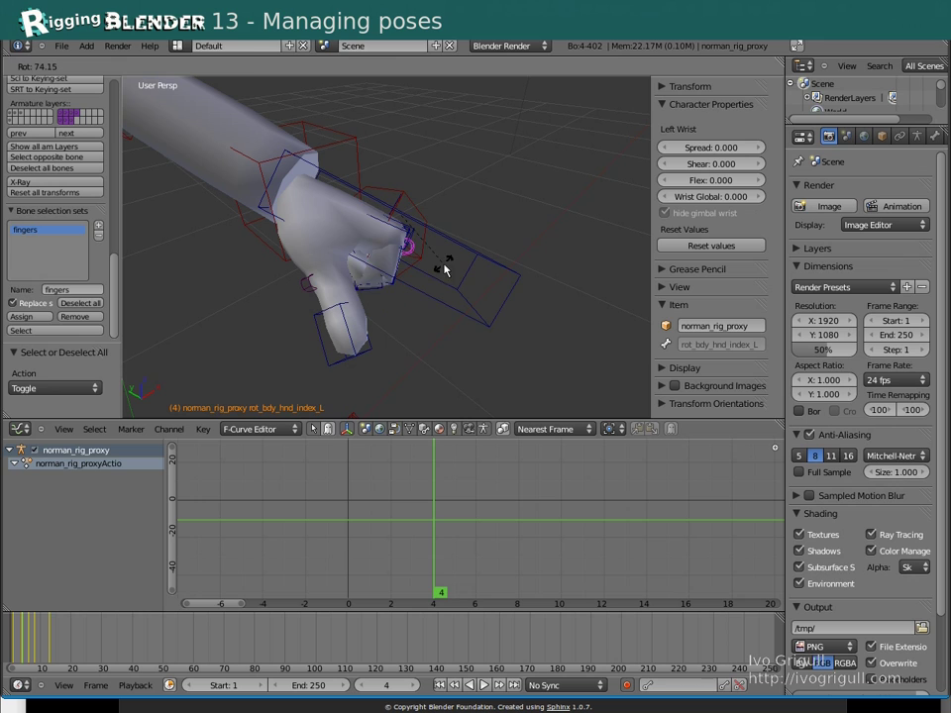
{"action": "left_click", "coordinate": [327, 317]}
- Rotate the left thumb control about 76.2° to fold the thumb into the fist
{"action": "right_click", "coordinate": [305, 284]}
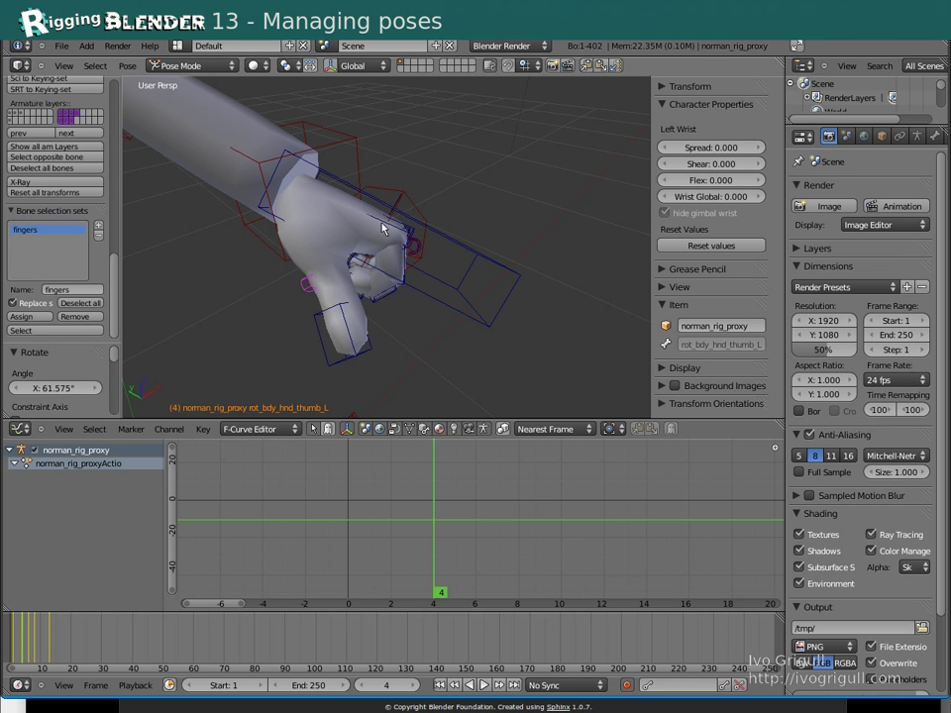
{"action": "middle_click_drag", "start_coordinate": [382, 223], "coordinate": [484, 182]}
{"action": "key", "text": "r"}
{"action": "left_click", "coordinate": [349, 296]}
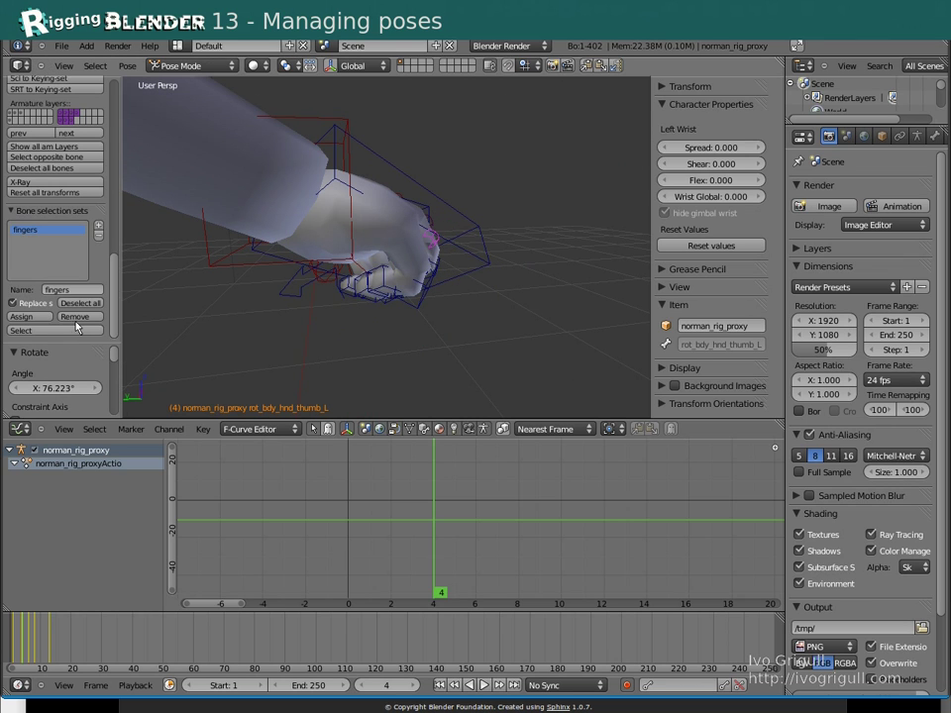
- Select the bones of the fingers selection set and add their pose to the pose library with the name Fist
{"action": "left_click", "coordinate": [49, 331]}
{"action": "middle_click_drag", "start_coordinate": [145, 333], "coordinate": [402, 287]}
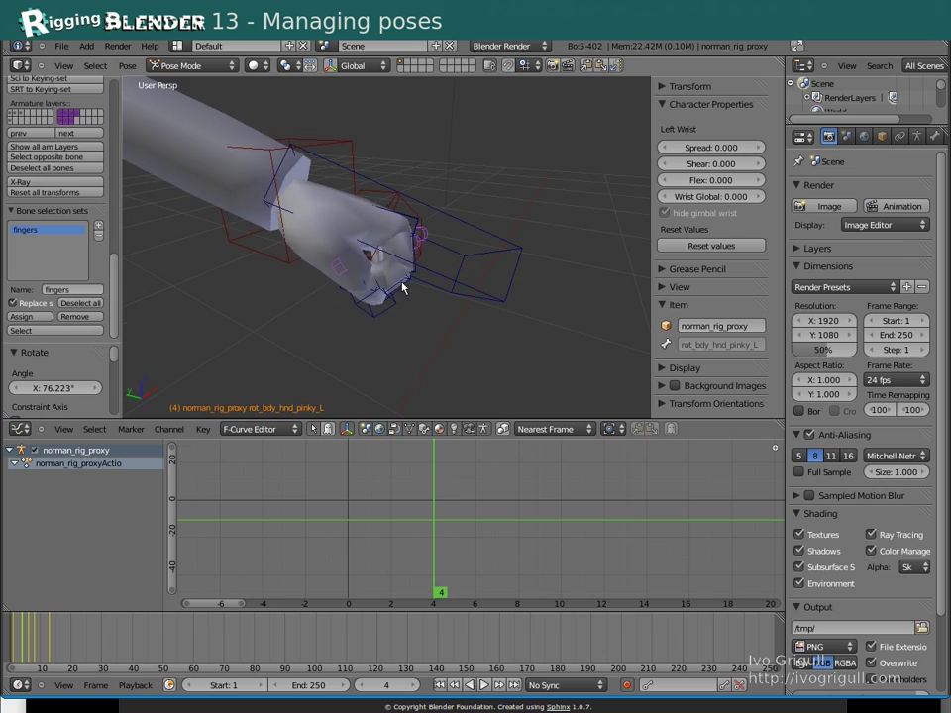
{"action": "scroll", "coordinate": [85, 128], "scroll_direction": "up", "scroll_amount": 8}
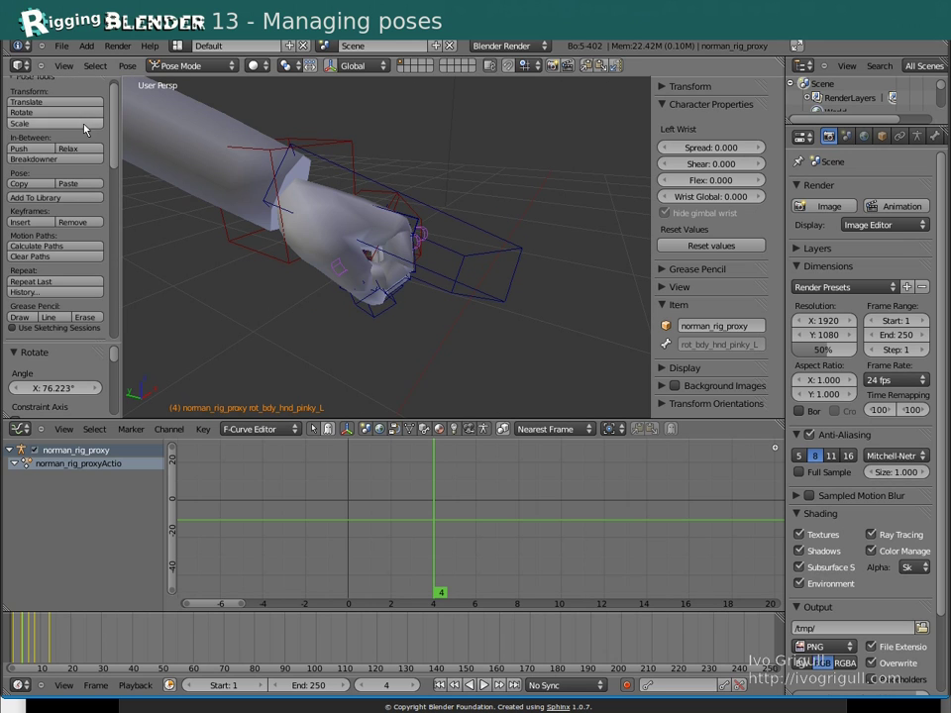
{"action": "left_click", "coordinate": [40, 195]}
{"action": "left_click", "coordinate": [44, 197]}
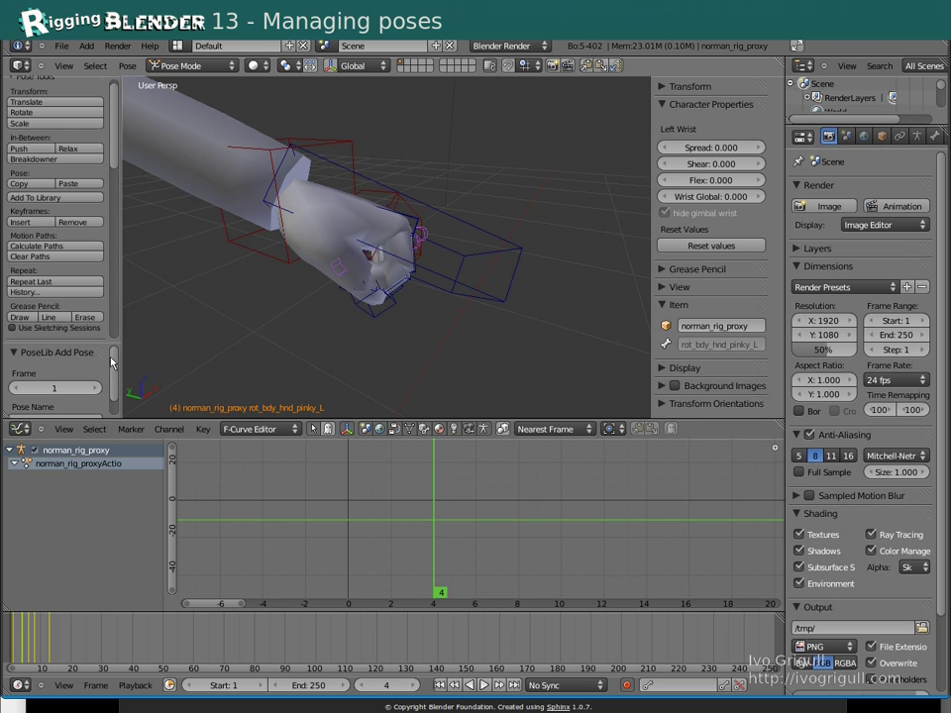
{"action": "scroll", "coordinate": [112, 361], "scroll_direction": "down", "scroll_amount": 1}
{"action": "left_click", "coordinate": [71, 402]}
{"action": "type", "text": "Fi"}
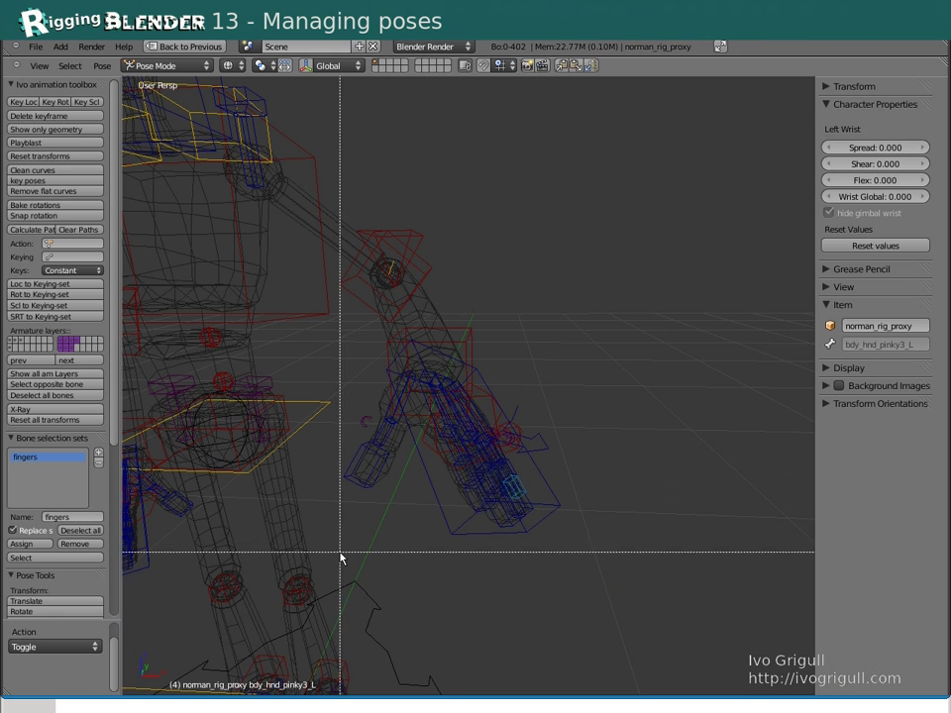
- Box-select the left hand's bones and browse the pose library, previewing the Fist and Point_at poses
{"action": "left_click_drag", "start_coordinate": [340, 555], "coordinate": [624, 333]}
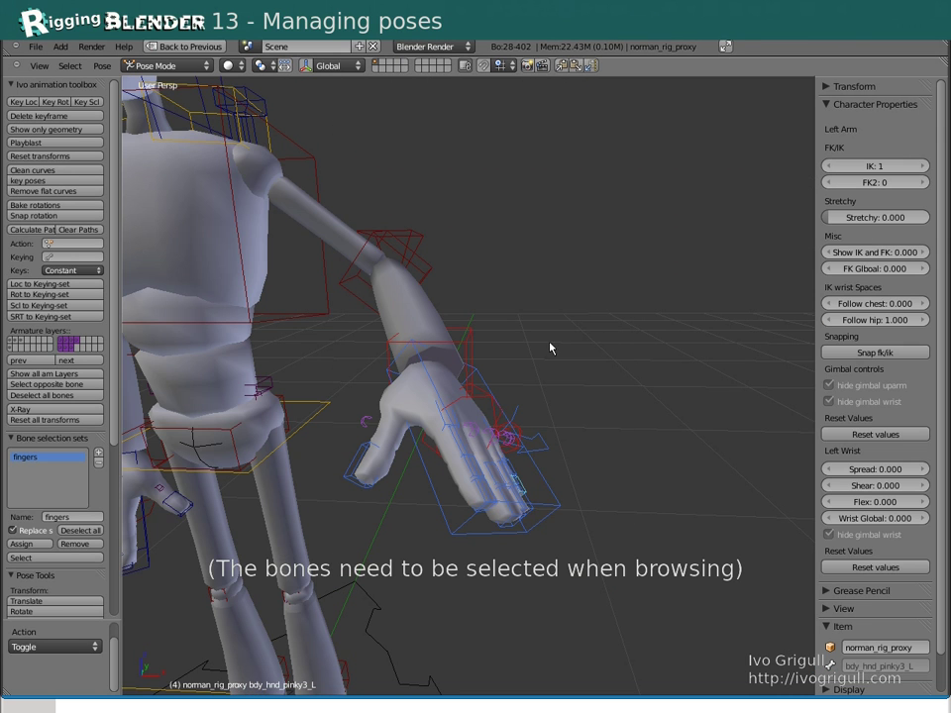
{"action": "key", "text": "ctrl+l"}
{"action": "scroll", "coordinate": [554, 319], "scroll_direction": "down", "scroll_amount": 4}
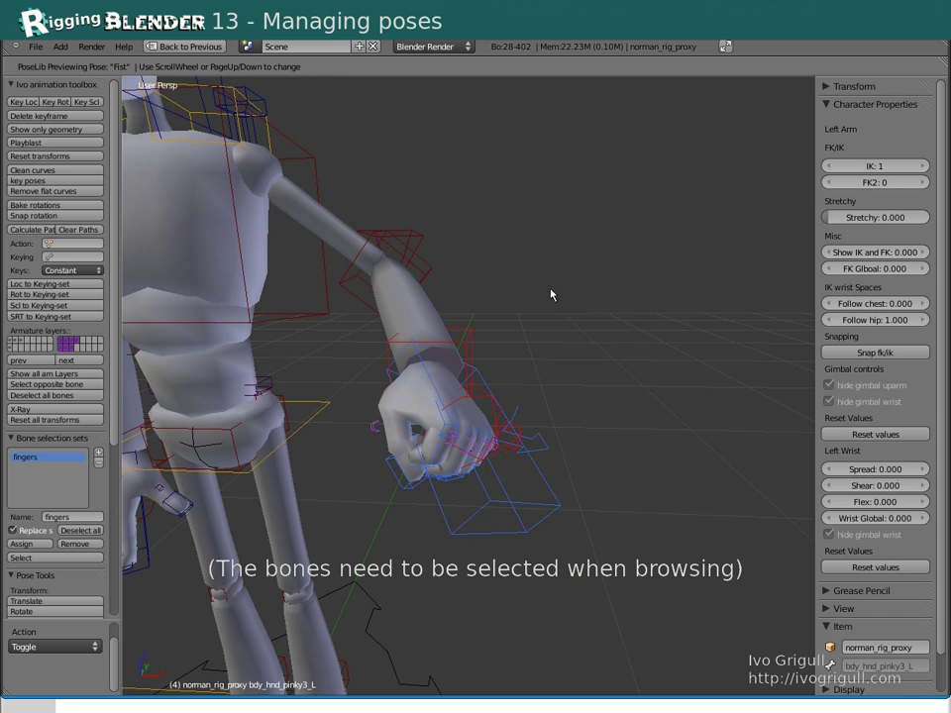
{"action": "scroll", "coordinate": [549, 301], "scroll_direction": "up", "scroll_amount": 1}
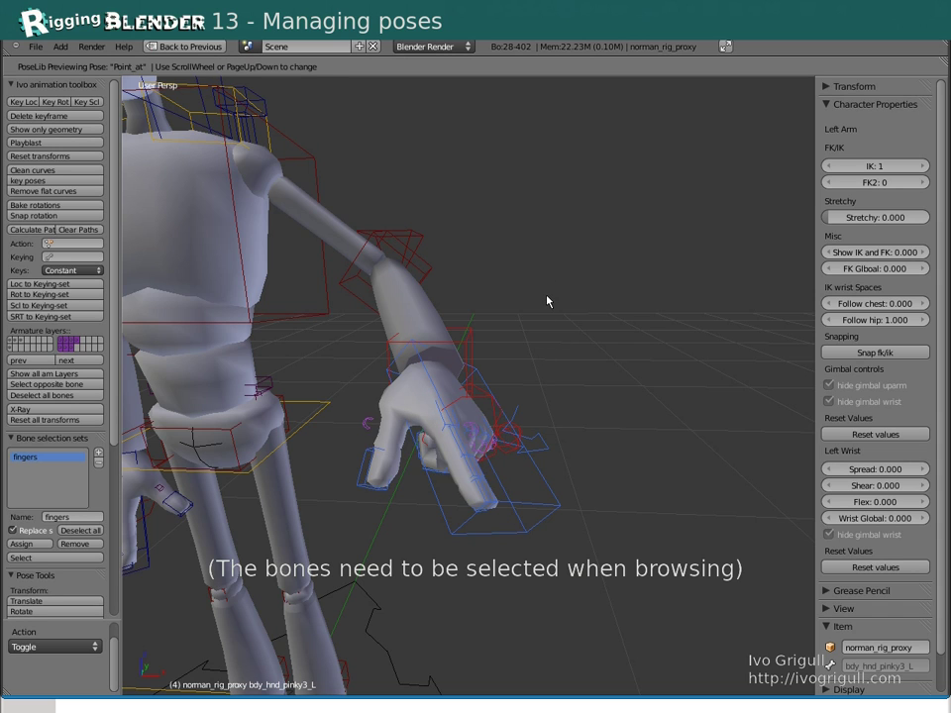
{"action": "scroll", "coordinate": [549, 301], "scroll_direction": "down", "scroll_amount": 1}
{"action": "scroll", "coordinate": [550, 301], "scroll_direction": "up", "scroll_amount": 1}
{"action": "scroll", "coordinate": [549, 301], "scroll_direction": "down", "scroll_amount": 1}
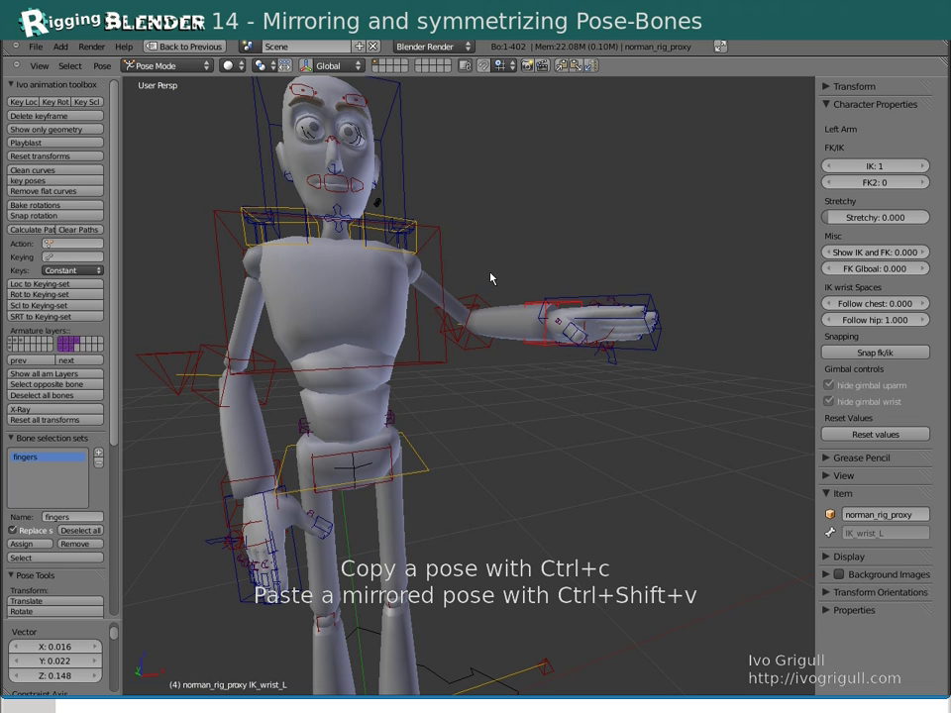
- Add the left elbow control to the selected IK wrist control and paste their copied pose mirrored onto the right arm
{"action": "right_click", "coordinate": [477, 297], "text": "shift"}
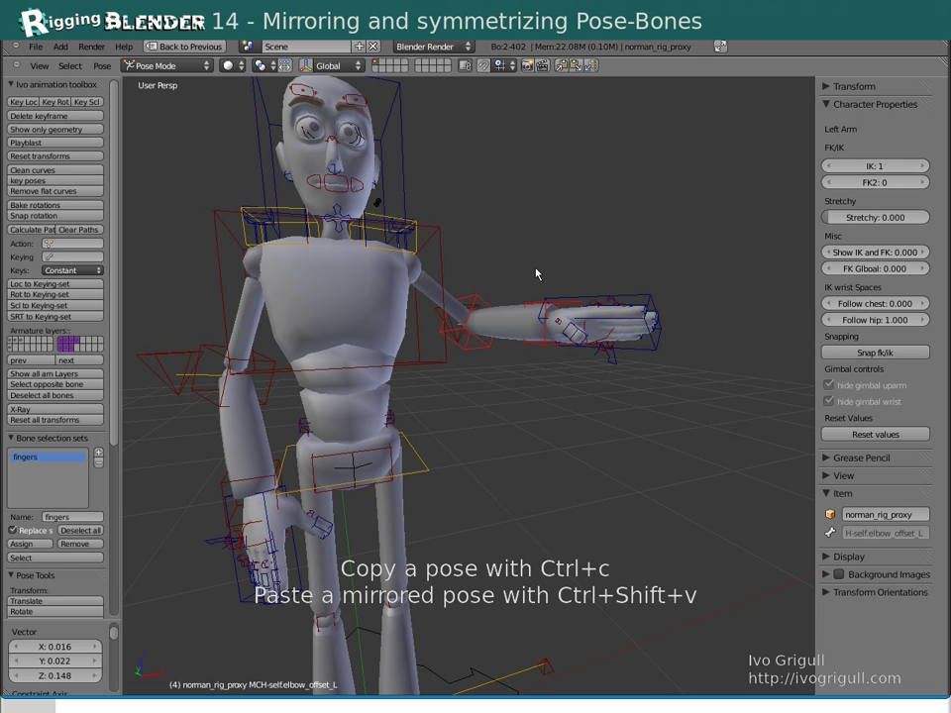
{"action": "key", "text": "ctrl+shift+v"}
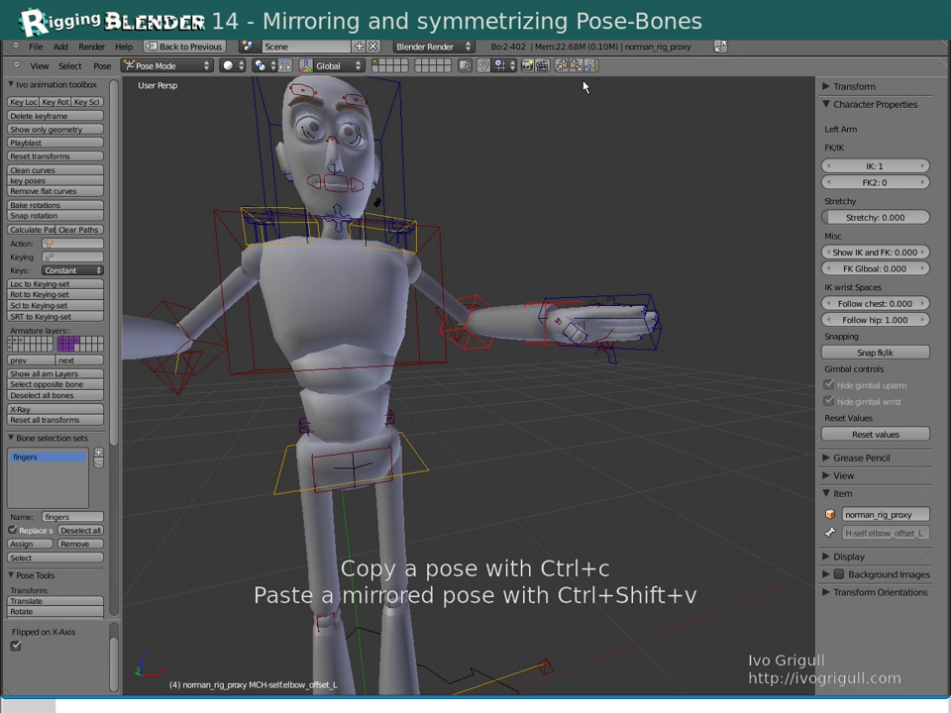
- Raise the left IK wrist control and paste the arm pose mirrored onto the right side
{"action": "middle_click_drag", "start_coordinate": [498, 303], "coordinate": [565, 294]}
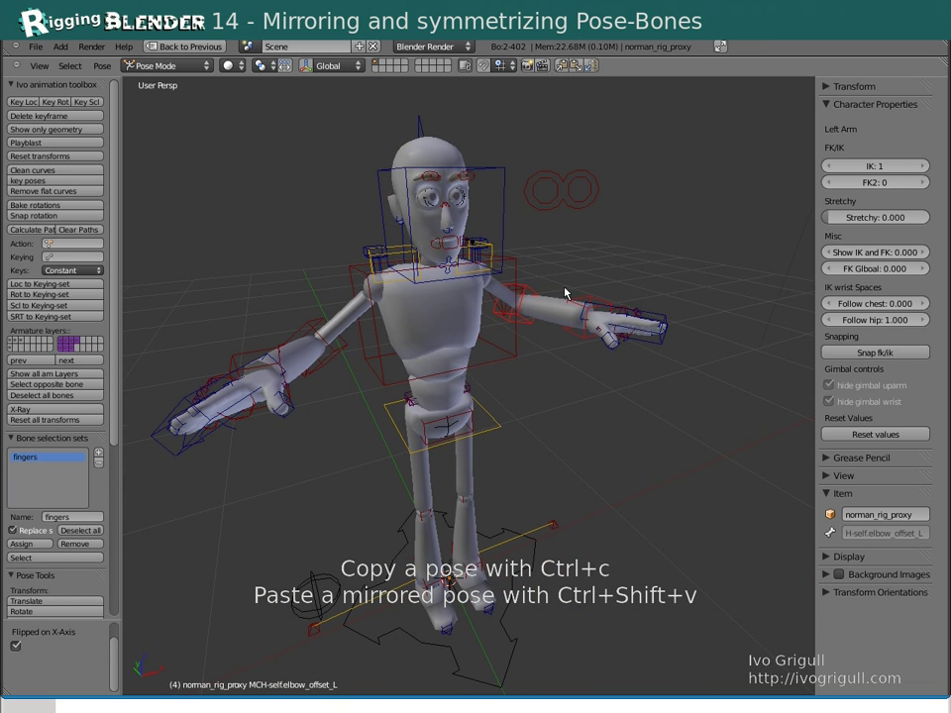
{"action": "right_click_drag", "start_coordinate": [584, 297], "coordinate": [554, 265]}
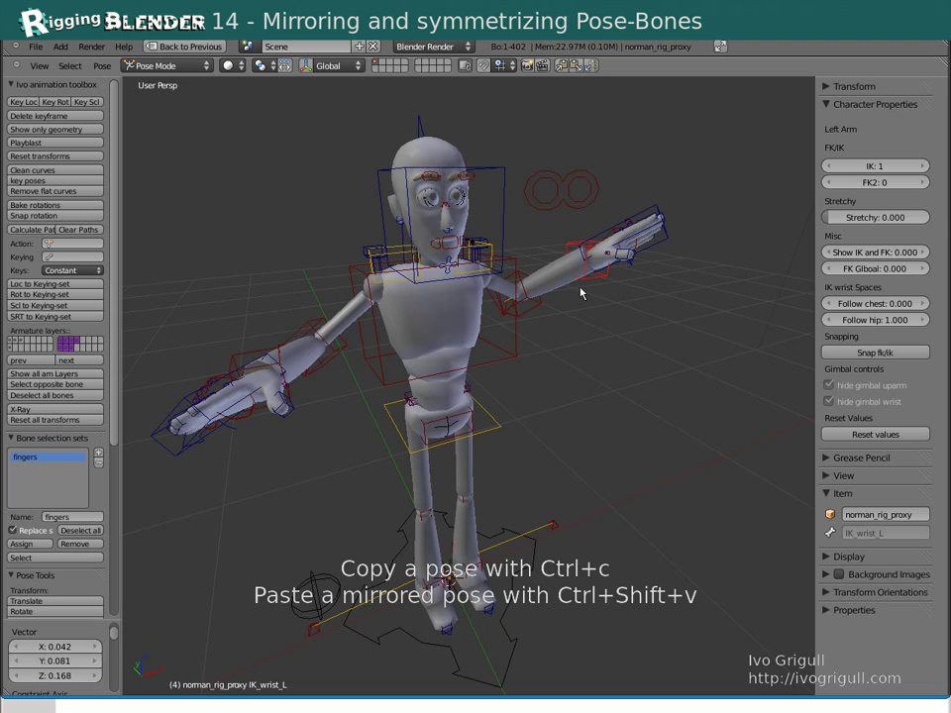
{"action": "key", "text": "ctrl+shift+v"}
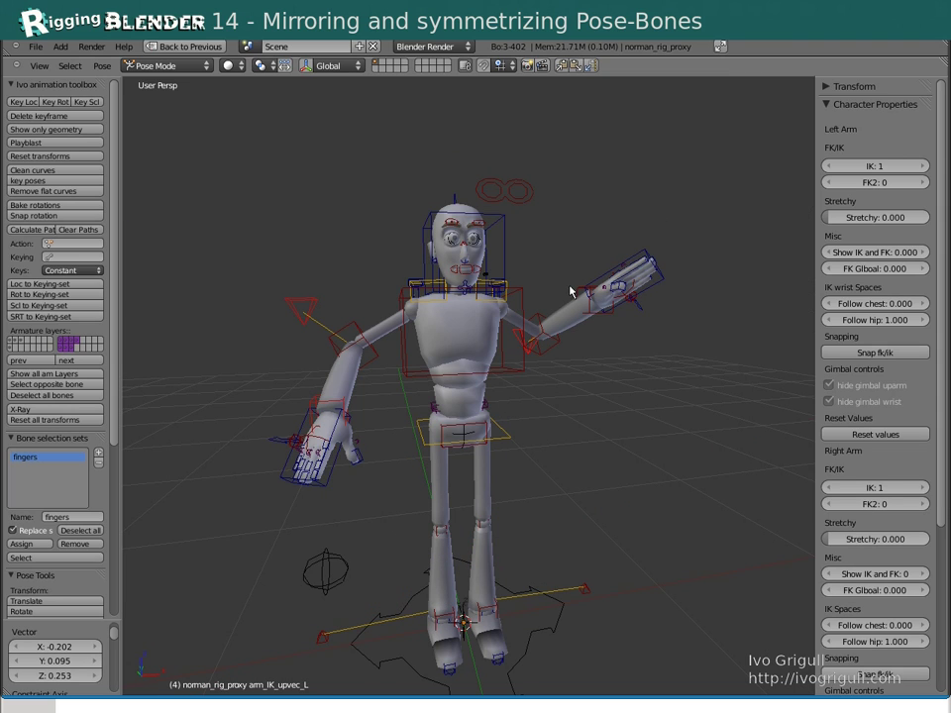
- Add the left IK wrist to the selected arm controls and swap both arms' poses with a mirrored paste, applied twice
{"action": "right_click", "coordinate": [570, 291], "text": "shift"}
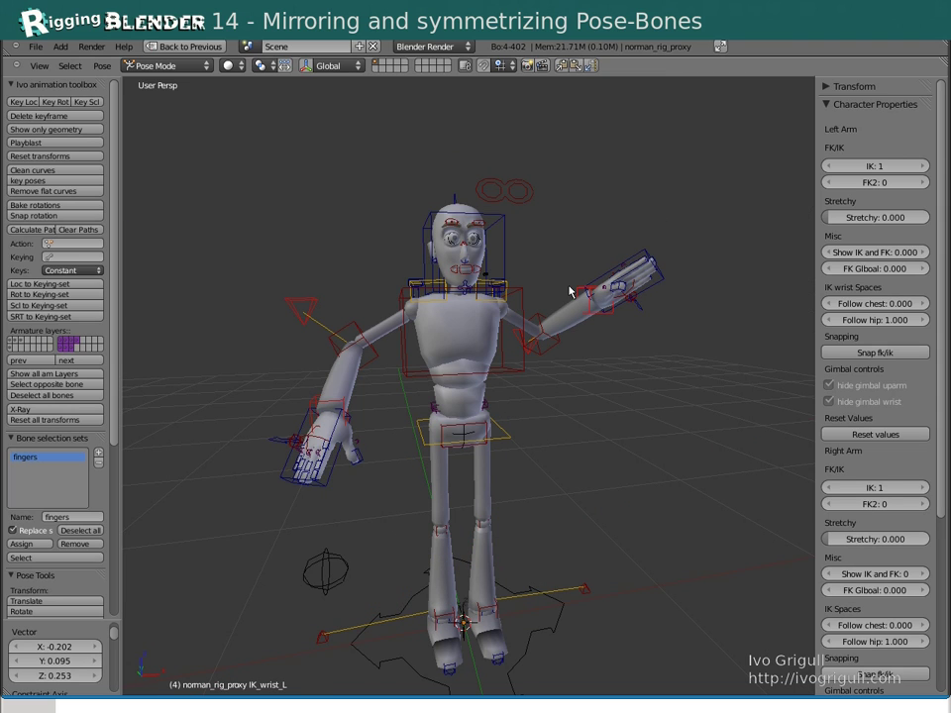
{"action": "key", "text": "ctrl+shift+v"}
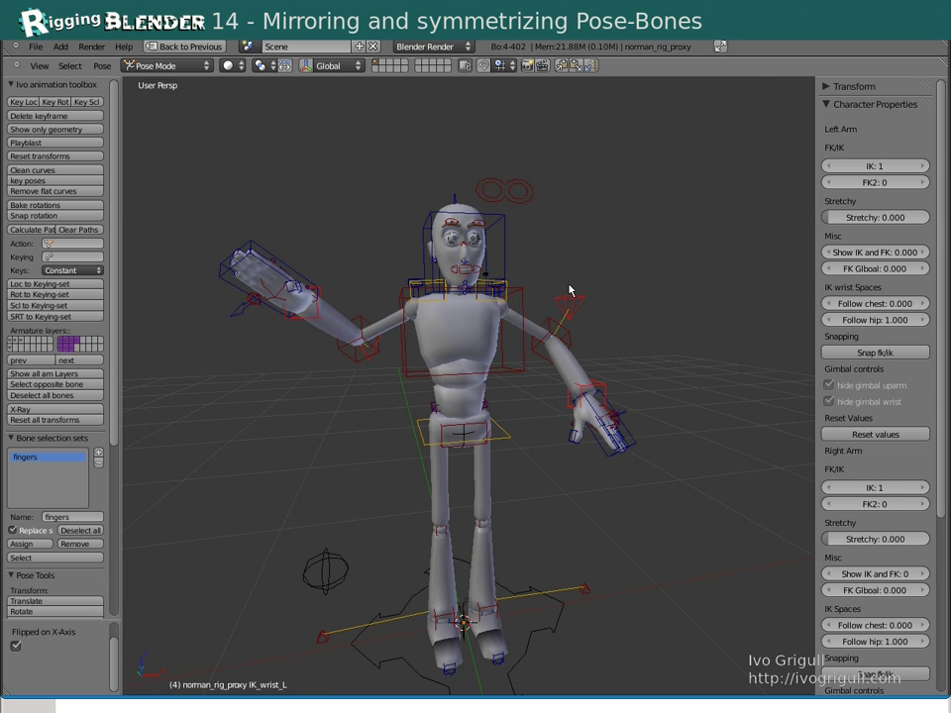
{"action": "key", "text": "ctrl+shift+v"}
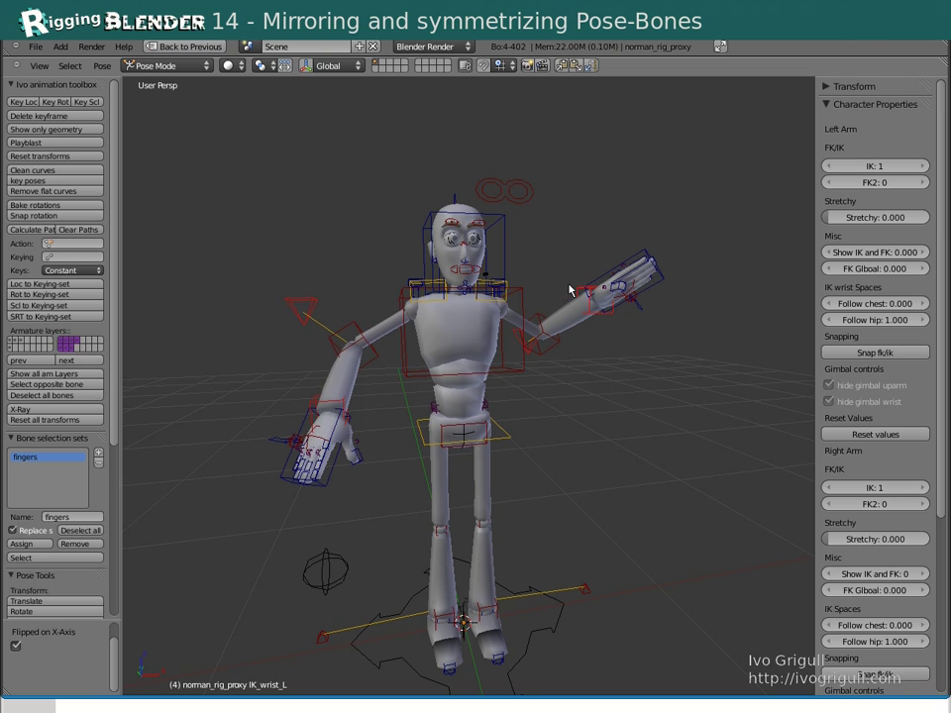
- Select the opposite bone of the left IK wrist control, and likewise the opposite of the right elbow's pole target
{"action": "left_click", "coordinate": [61, 387]}
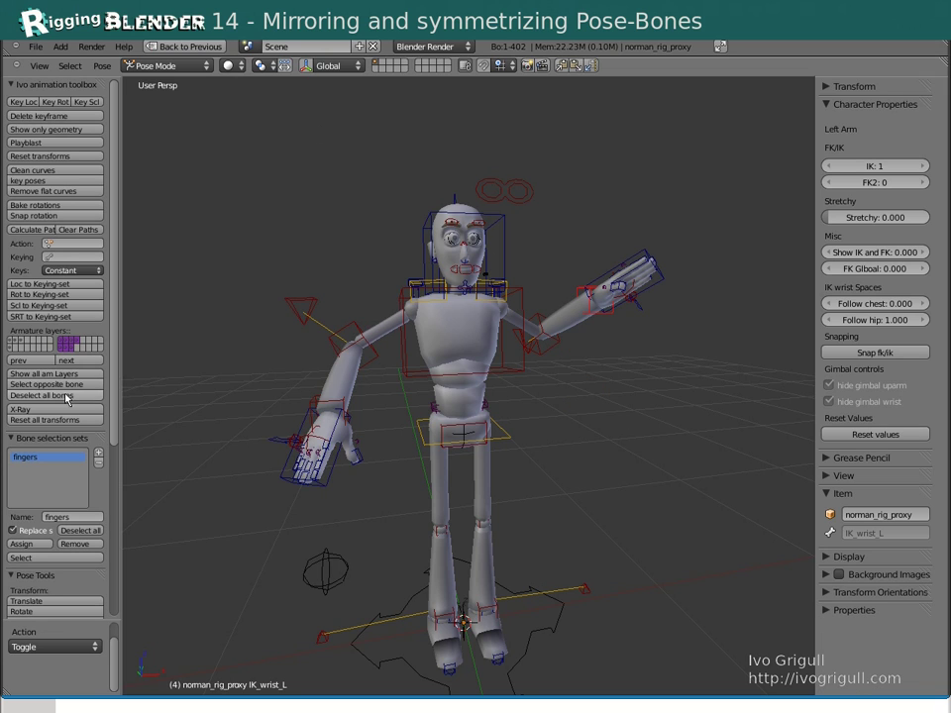
{"action": "left_click", "coordinate": [62, 387]}
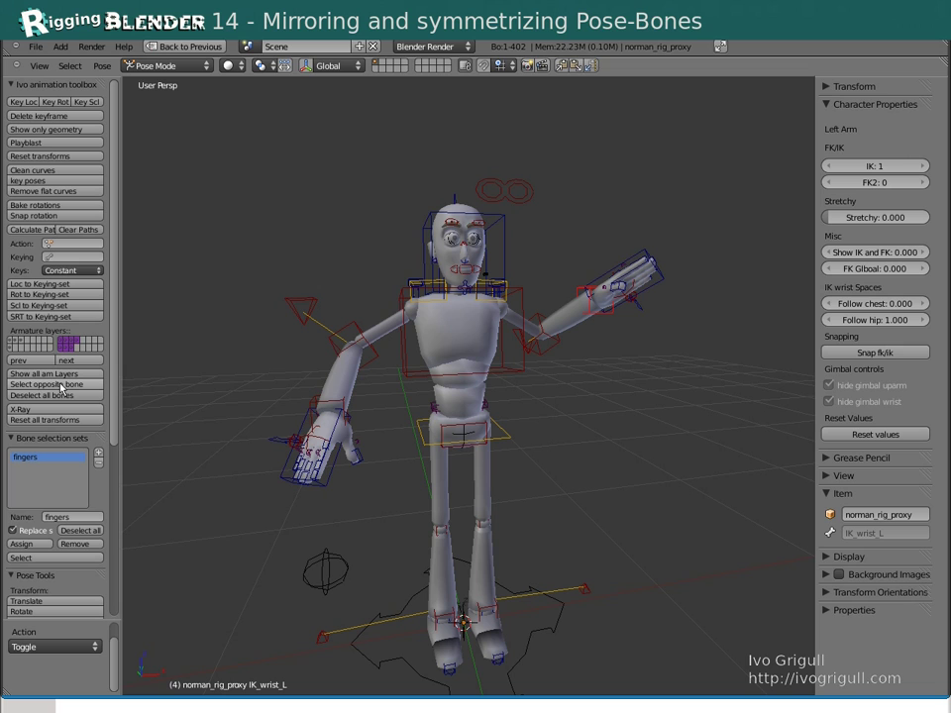
{"action": "left_click", "coordinate": [62, 386]}
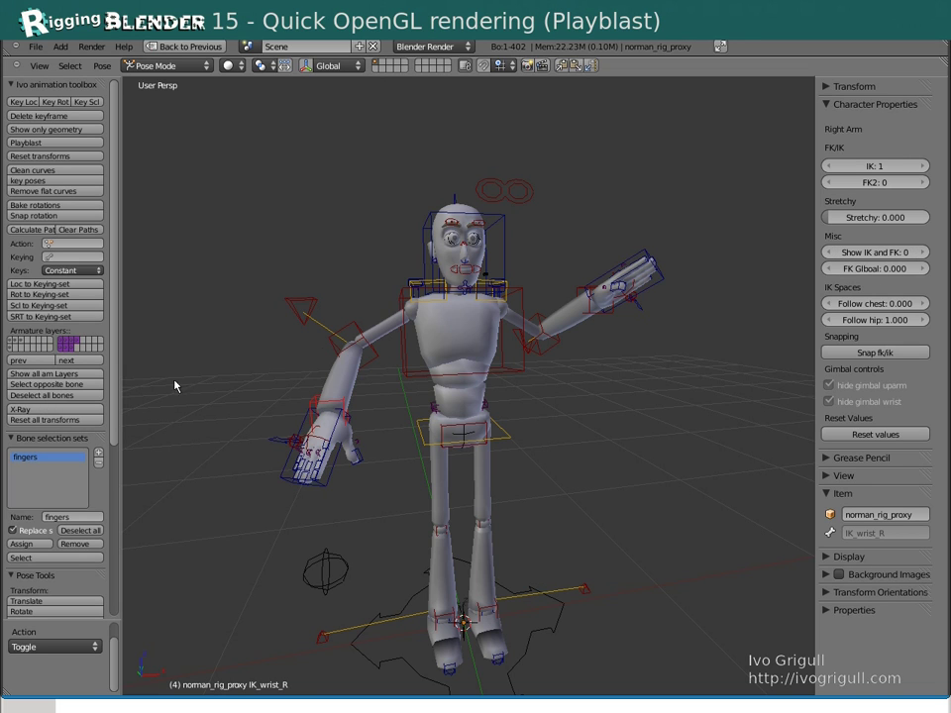
{"action": "right_click", "coordinate": [312, 309]}
{"action": "left_click", "coordinate": [48, 386]}
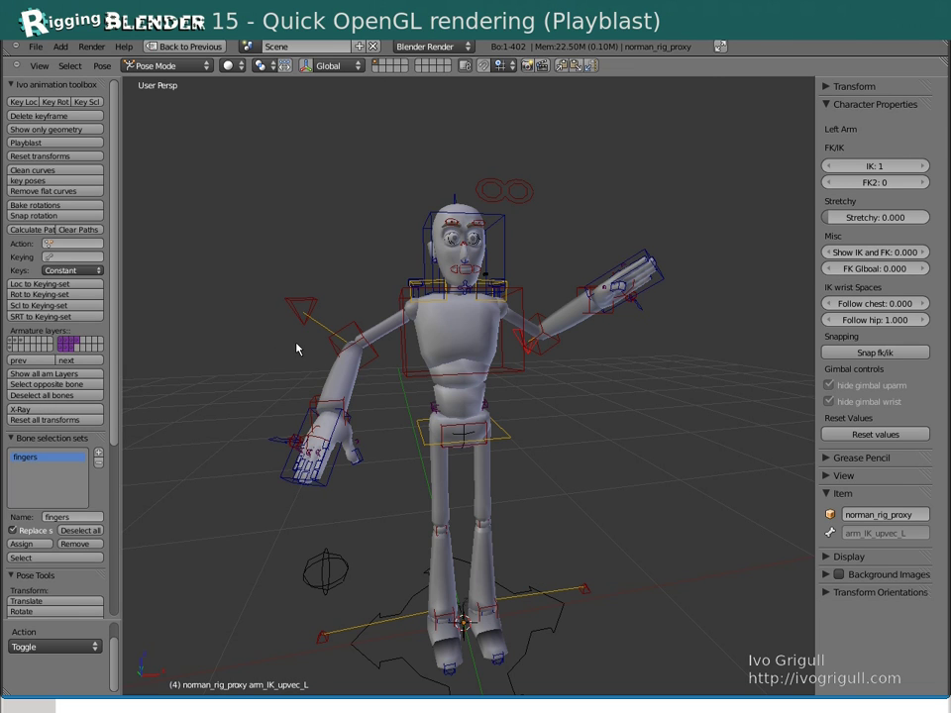
- Restore the multi-editor layout and choose the /tmp folder as the playblast output path
{"action": "key", "text": "ctrl+Up"}
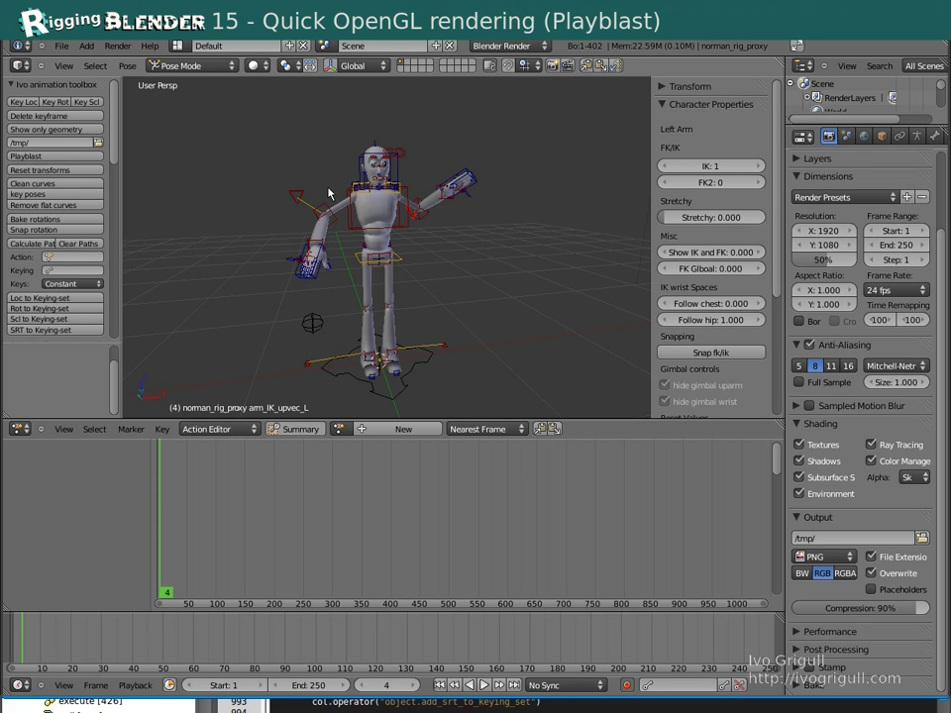
{"action": "left_click", "coordinate": [97, 143]}
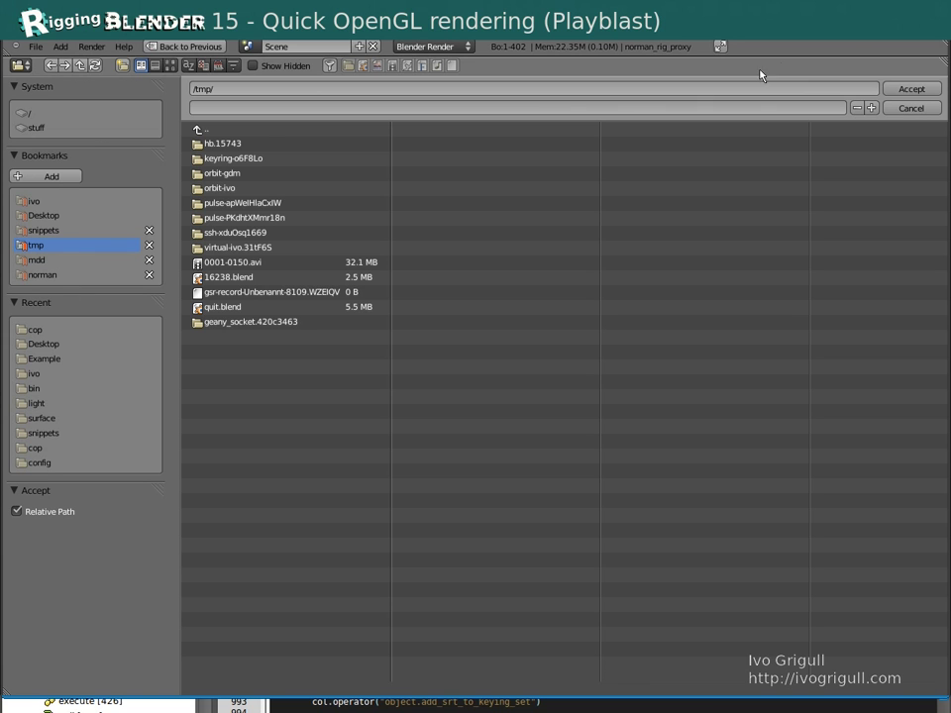
{"action": "left_click", "coordinate": [927, 91]}
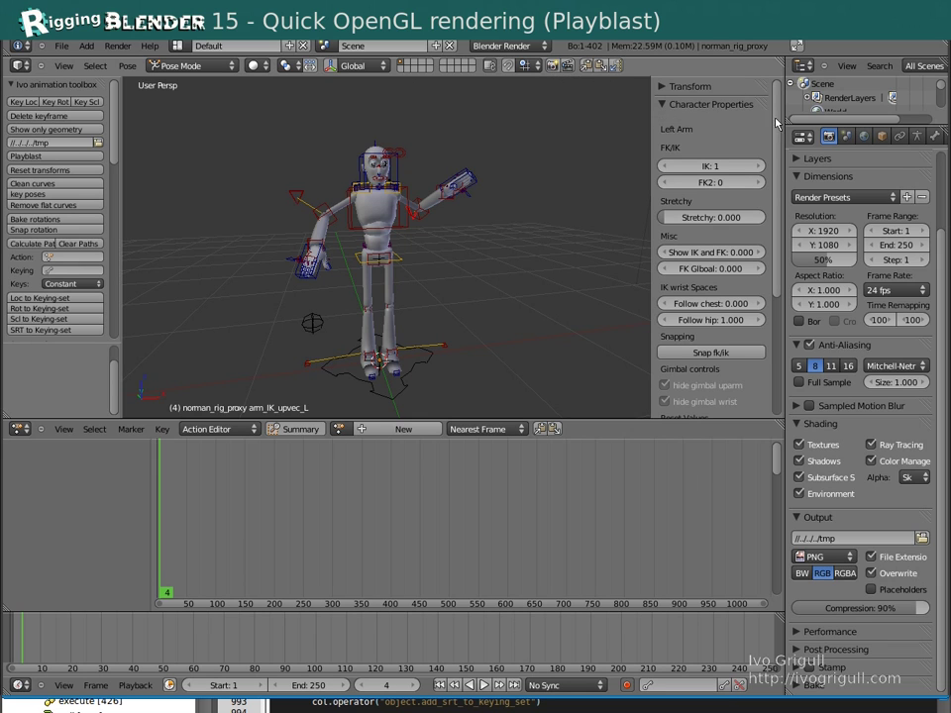
- Collapse the Dimensions, Anti-Aliasing and Shading render settings, enable Stamp with its options expanded, and widen the properties editor slightly
{"action": "left_click", "coordinate": [827, 175]}
{"action": "left_click", "coordinate": [795, 194]}
{"action": "left_click", "coordinate": [795, 230]}
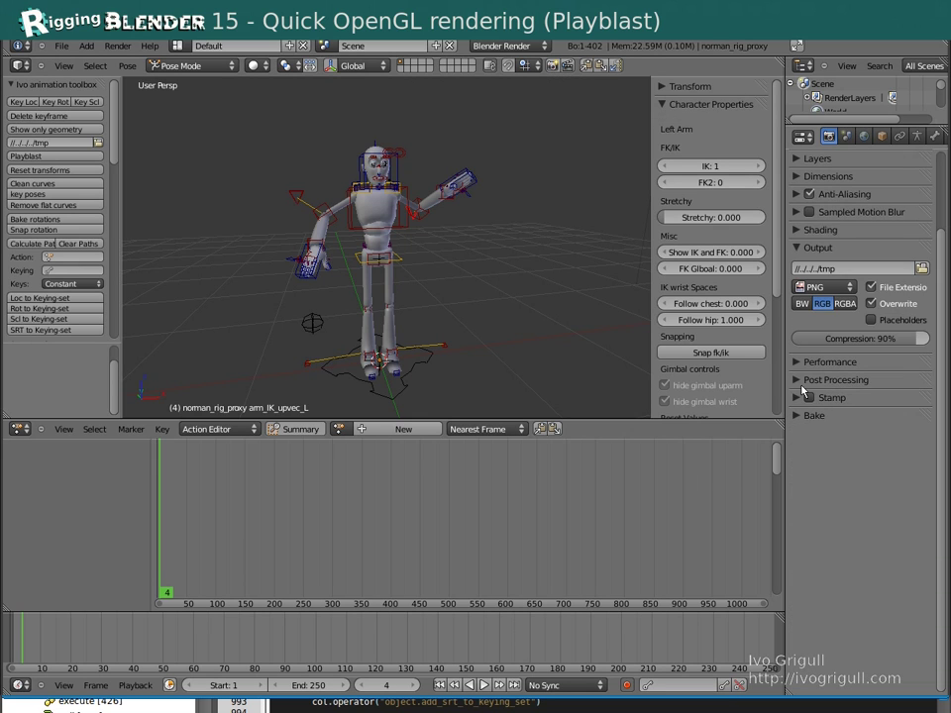
{"action": "left_click", "coordinate": [795, 398]}
{"action": "left_click", "coordinate": [810, 398]}
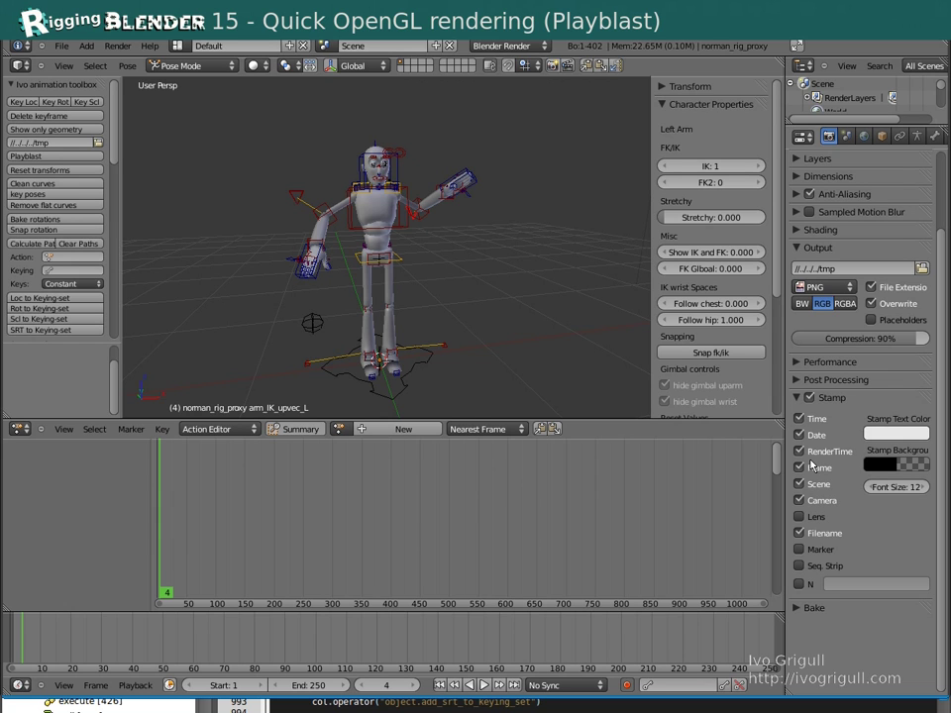
{"action": "left_click_drag", "start_coordinate": [787, 577], "coordinate": [776, 578]}
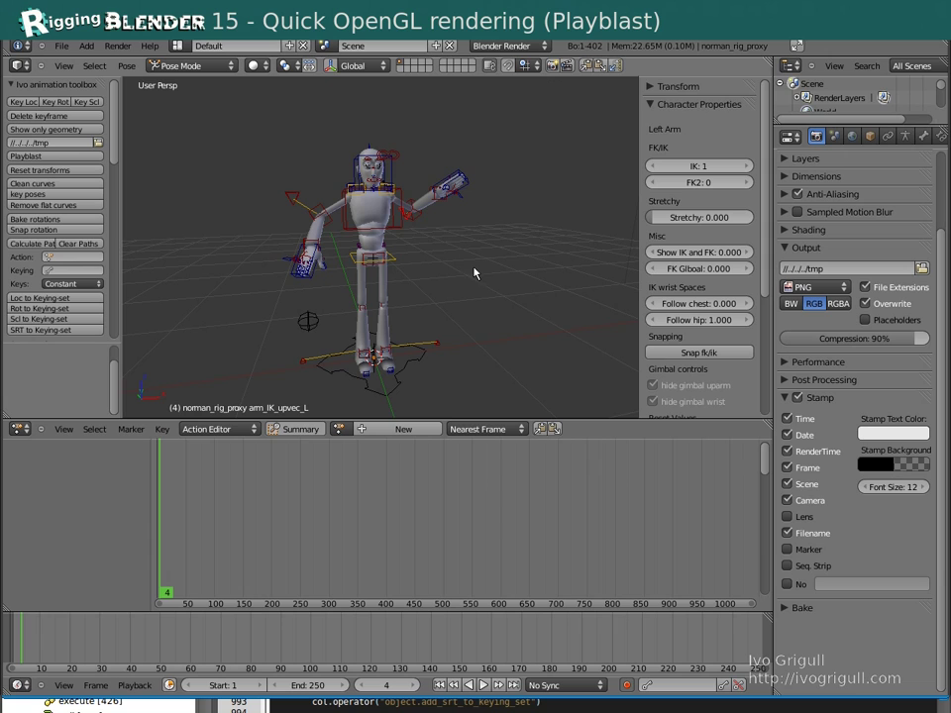
- Assign the walk action to the rig and set the timeline's end frame to 24
{"action": "left_click", "coordinate": [48, 256]}
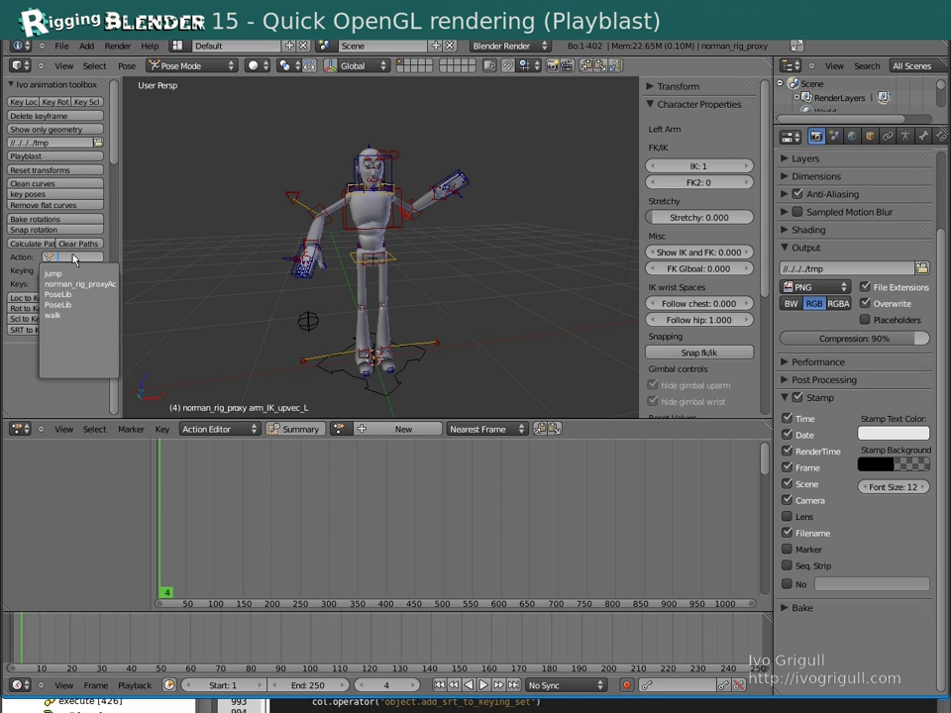
{"action": "left_click", "coordinate": [59, 234]}
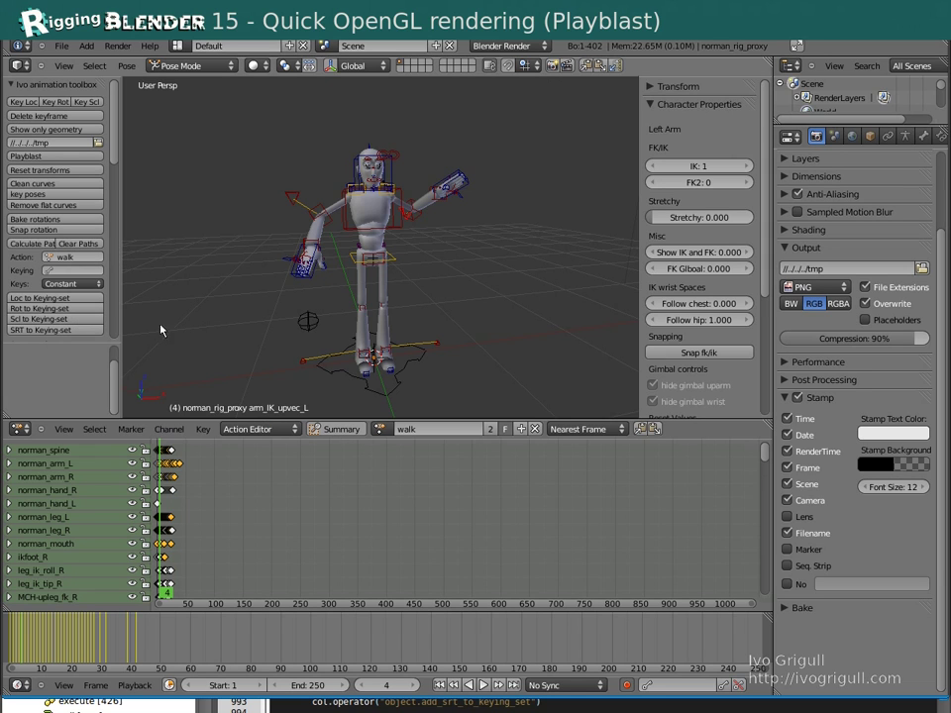
{"action": "left_click", "coordinate": [304, 689]}
{"action": "type", "text": "24"}
{"action": "key", "text": "Return"}
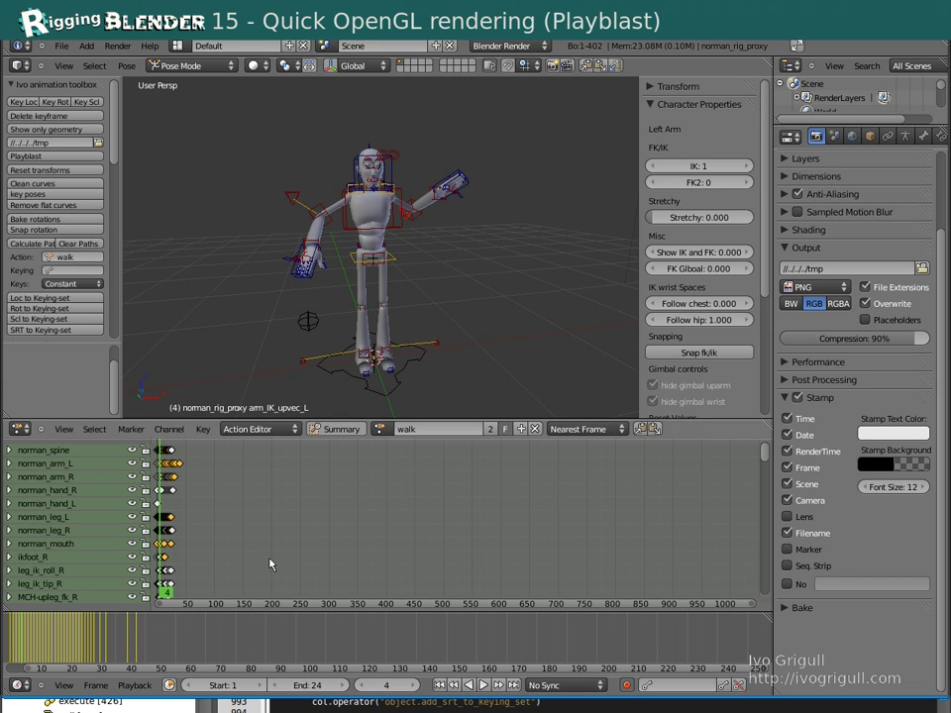
- Play the walk animation briefly, and align the active camera to the current view
{"action": "key", "text": "alt+a"}
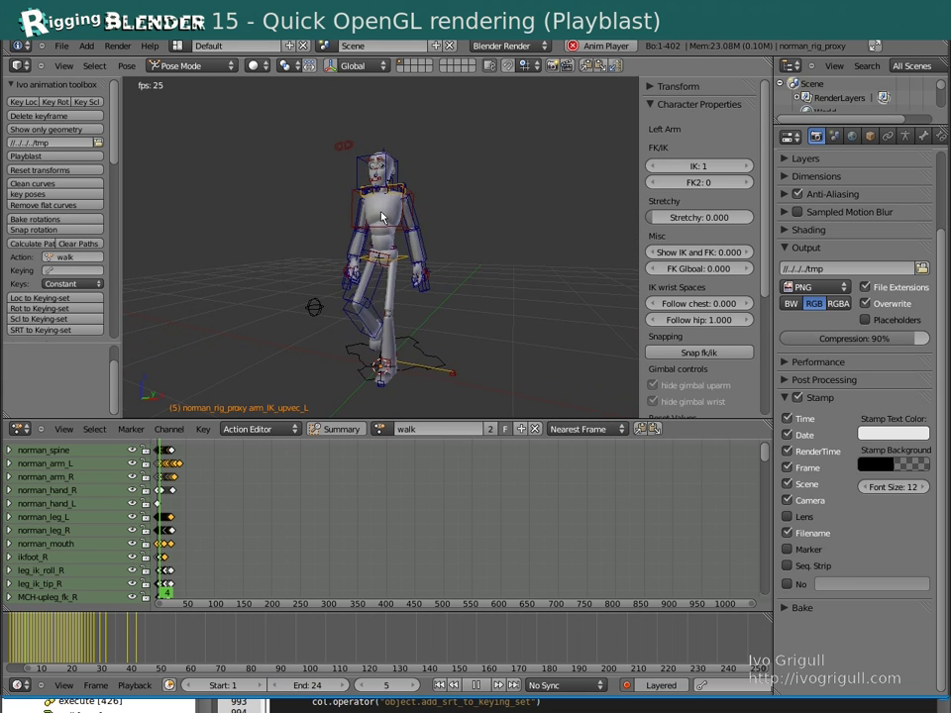
{"action": "key", "text": "alt+a"}
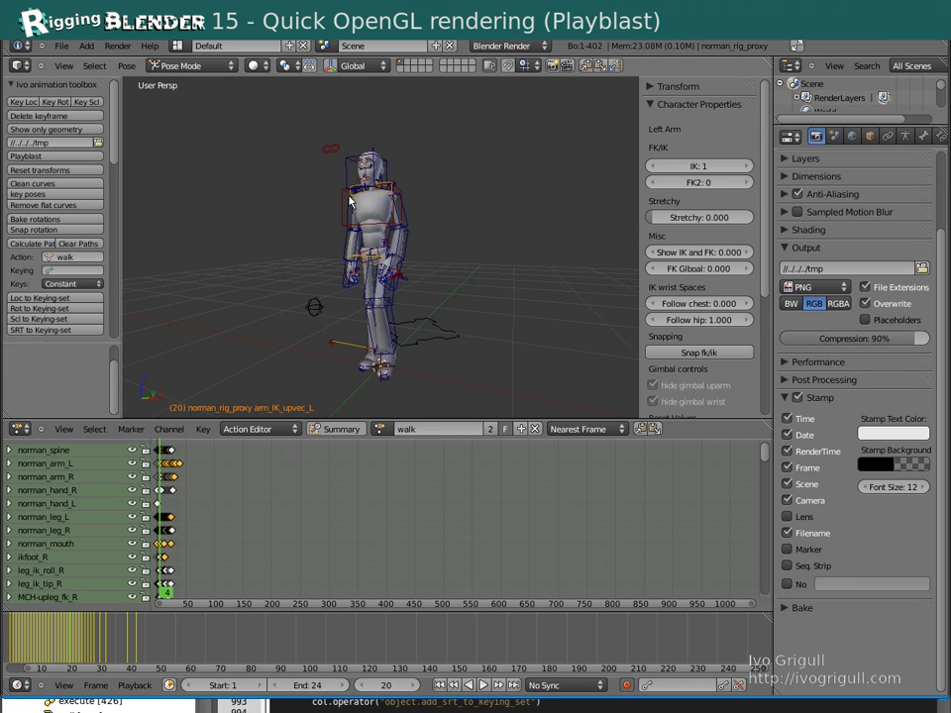
{"action": "left_click", "coordinate": [64, 65]}
{"action": "mouse_move", "coordinate": [149, 266]}
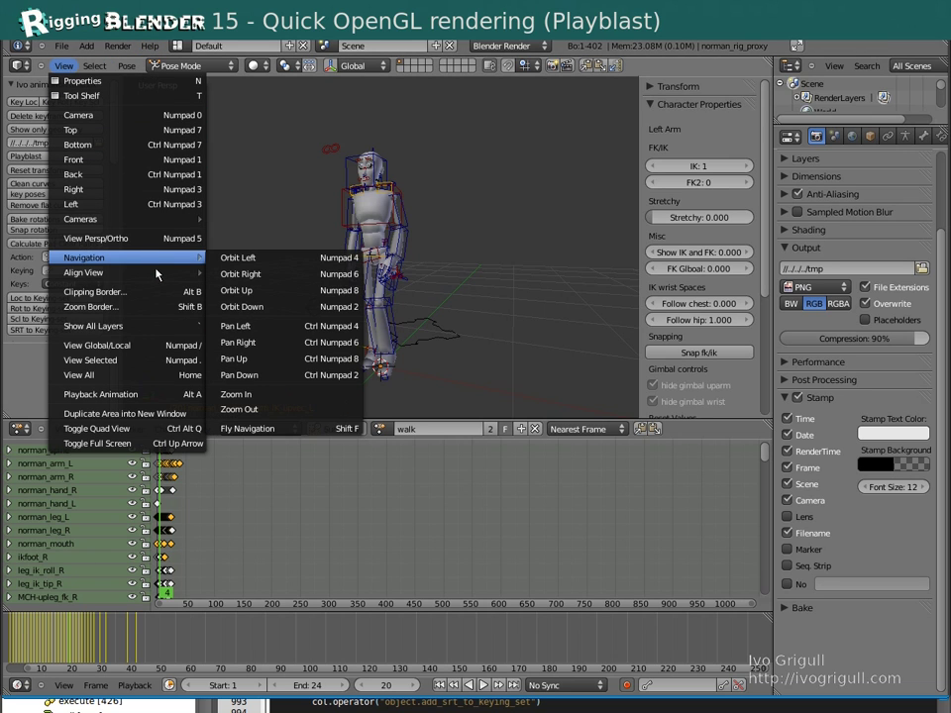
{"action": "mouse_move", "coordinate": [333, 275]}
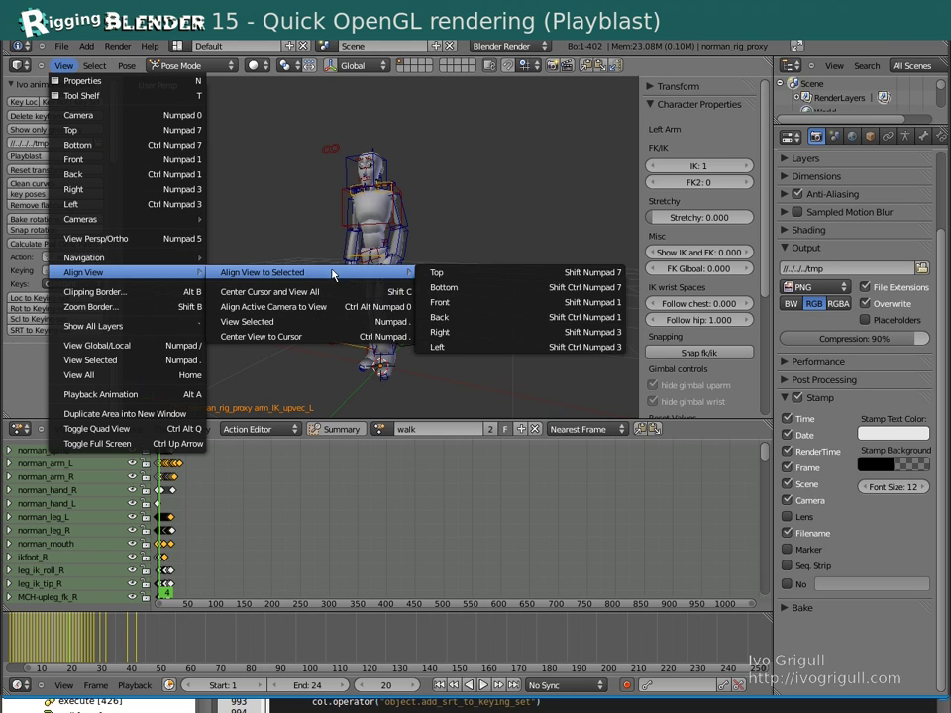
{"action": "left_click", "coordinate": [348, 307]}
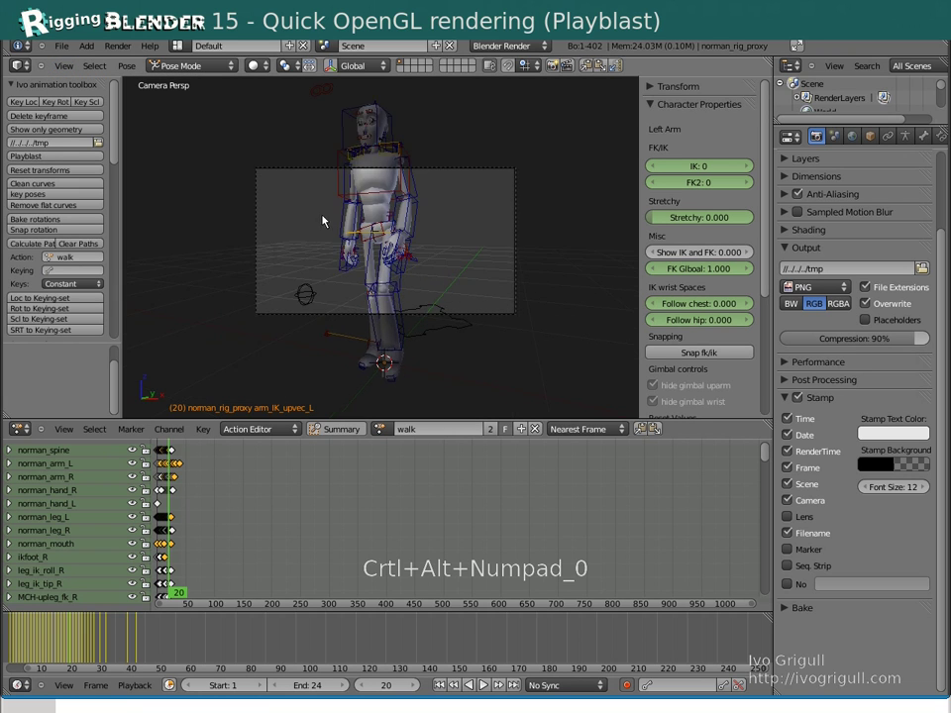
{"action": "key", "text": "KP_0"}
{"action": "scroll", "coordinate": [313, 185], "scroll_direction": "down", "scroll_amount": 4}
{"action": "key", "text": "KP_0"}
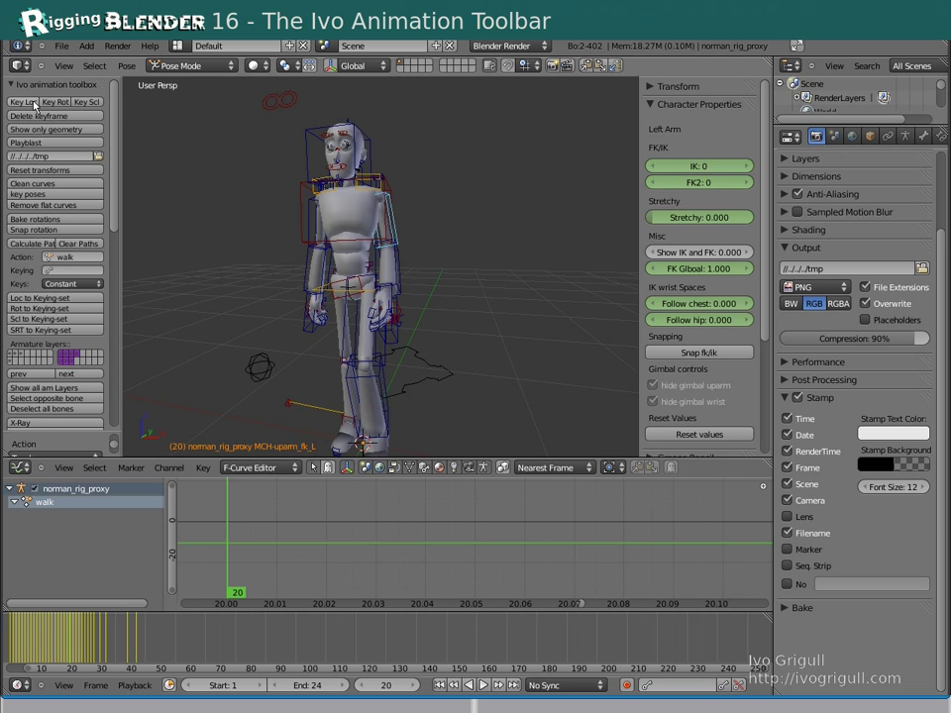
- Insert location and rotation keyframes on the selected left upper arm control at frame 20, and delete those keyframes
{"action": "left_click", "coordinate": [22, 102]}
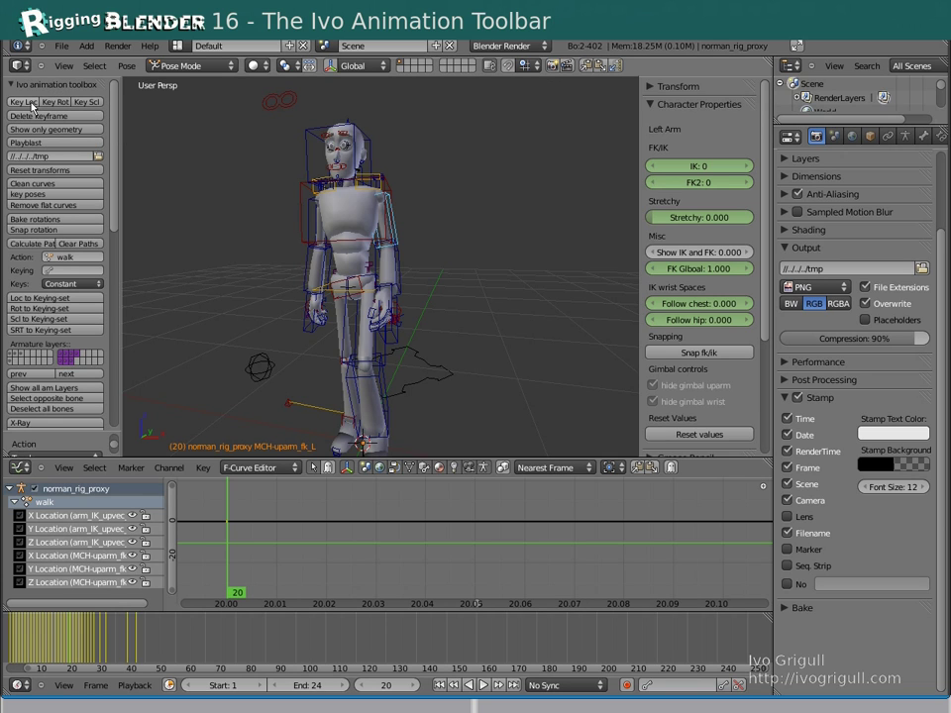
{"action": "left_click", "coordinate": [54, 103]}
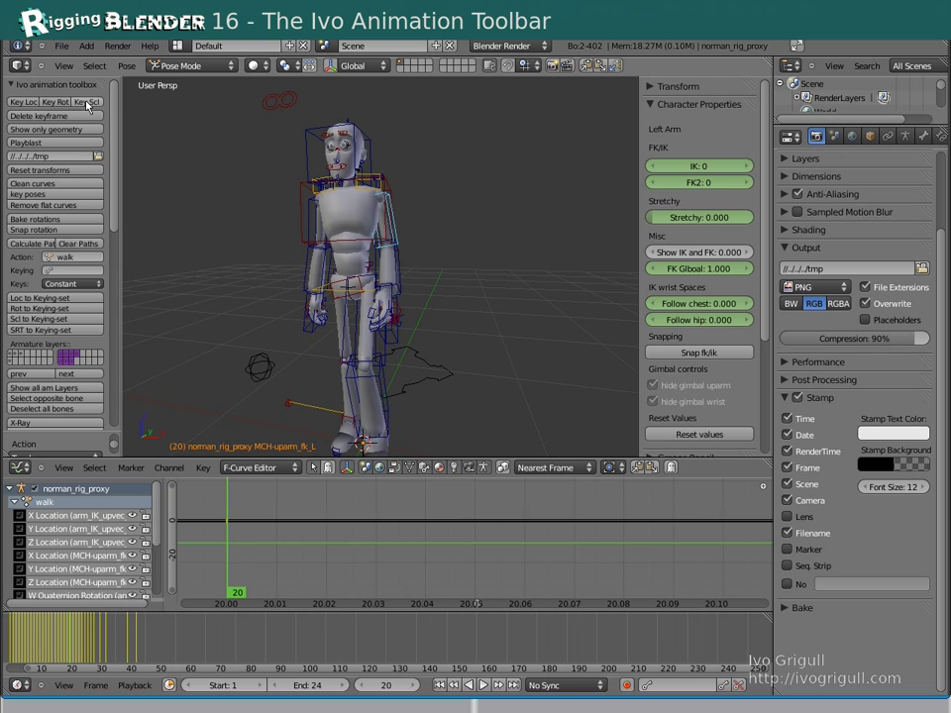
{"action": "left_click", "coordinate": [84, 117]}
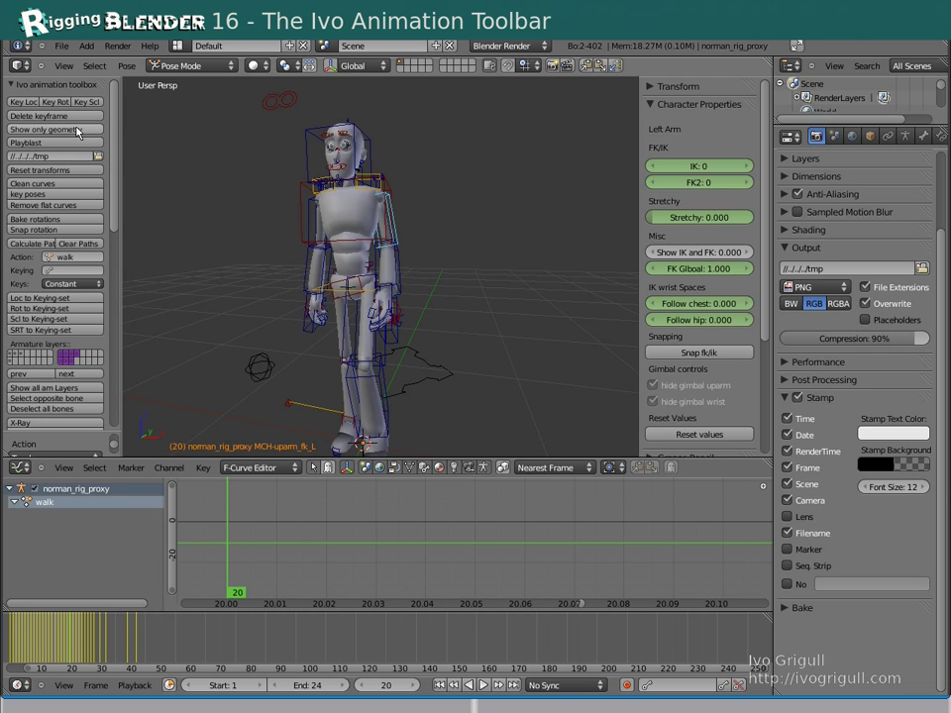
- Toggle the geometry-only display on and off, and rotate the selected left upper arm control before resetting its transforms
{"action": "left_click", "coordinate": [77, 130]}
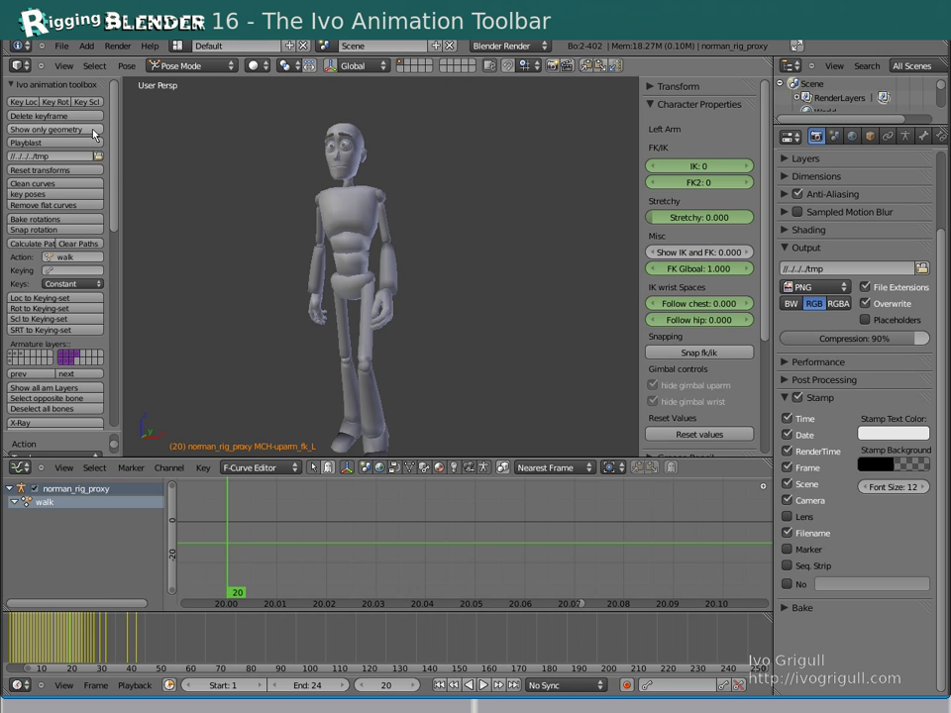
{"action": "left_click", "coordinate": [93, 131]}
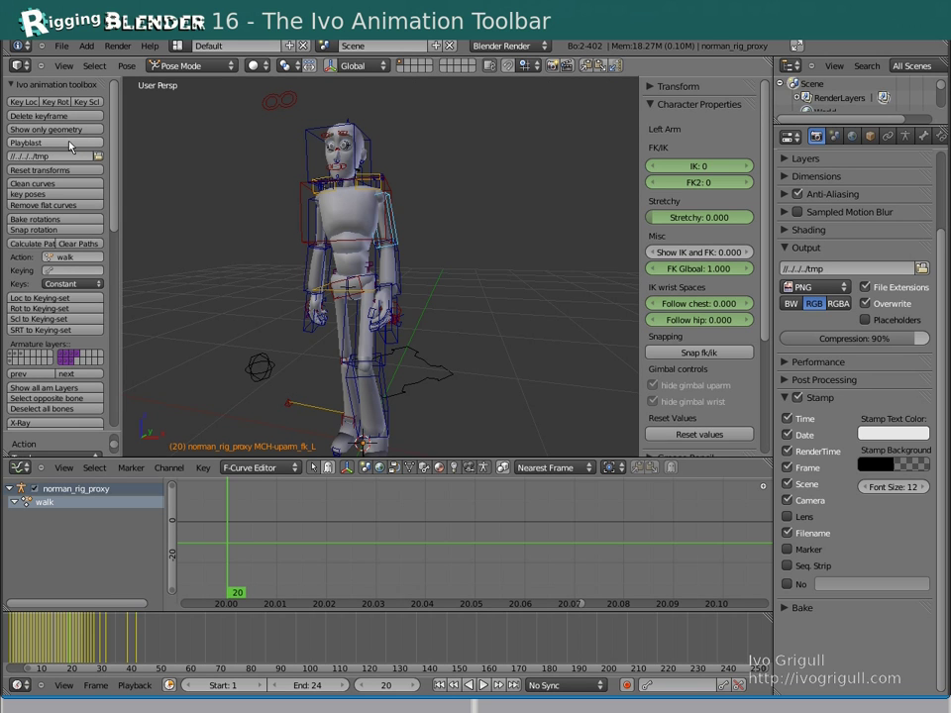
{"action": "key", "text": "r"}
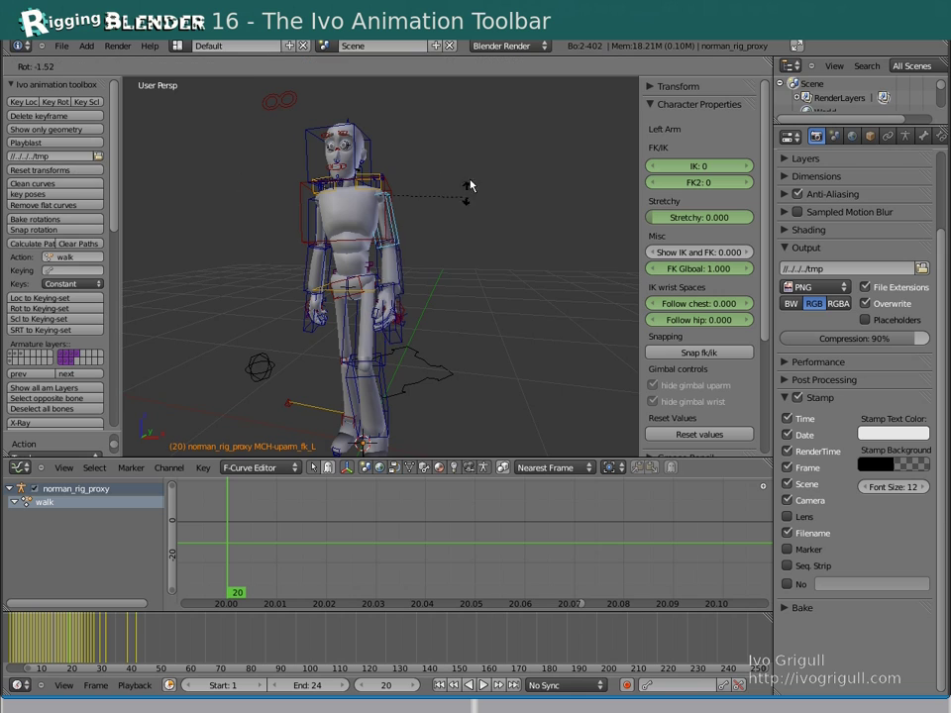
{"action": "left_click", "coordinate": [432, 137]}
{"action": "left_click", "coordinate": [66, 172]}
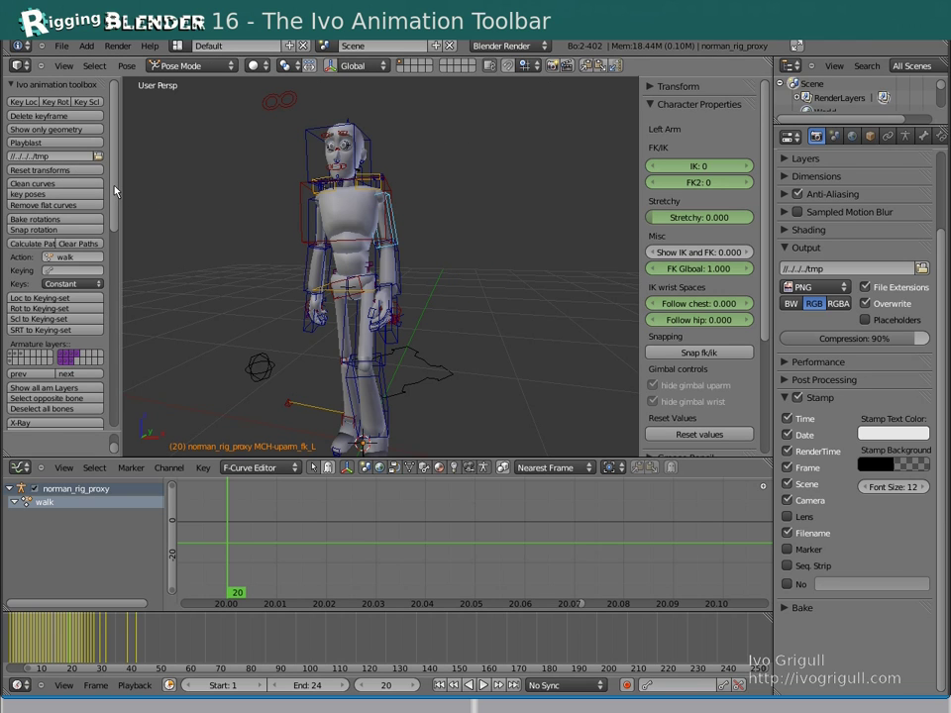
- Enable X-Ray display for the rig's bones
{"action": "scroll", "coordinate": [115, 191], "scroll_direction": "down", "scroll_amount": 4}
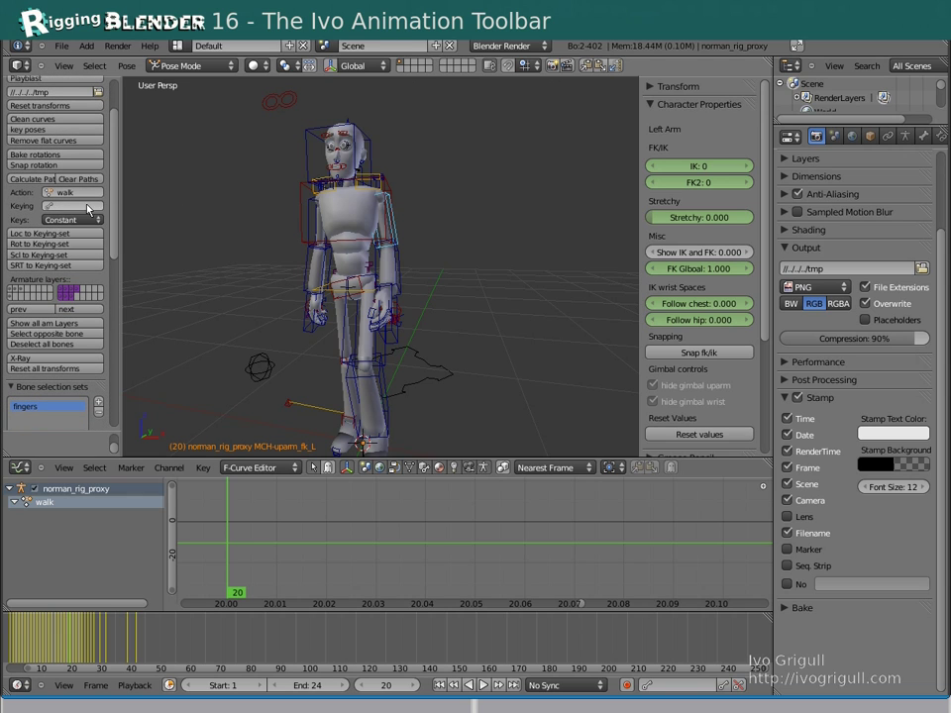
{"action": "left_click", "coordinate": [86, 206]}
{"action": "left_click", "coordinate": [114, 191]}
{"action": "left_click", "coordinate": [58, 360]}
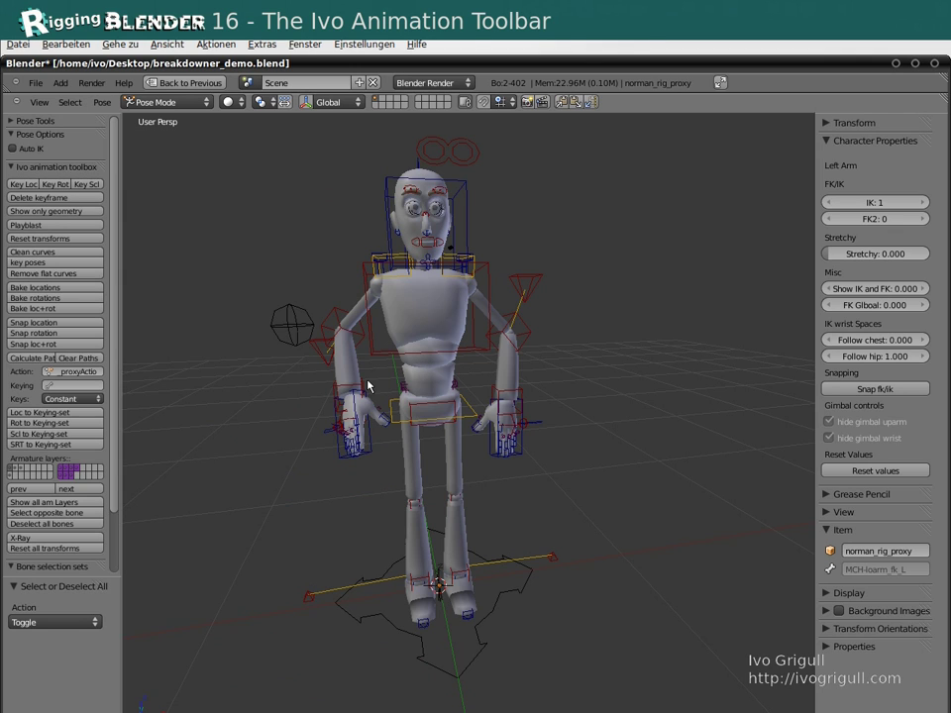
- Snap the right arm's IK control to the visibility settings control's location, and snap the right forearm to the left upper arm's rotation
{"action": "right_click", "coordinate": [292, 317]}
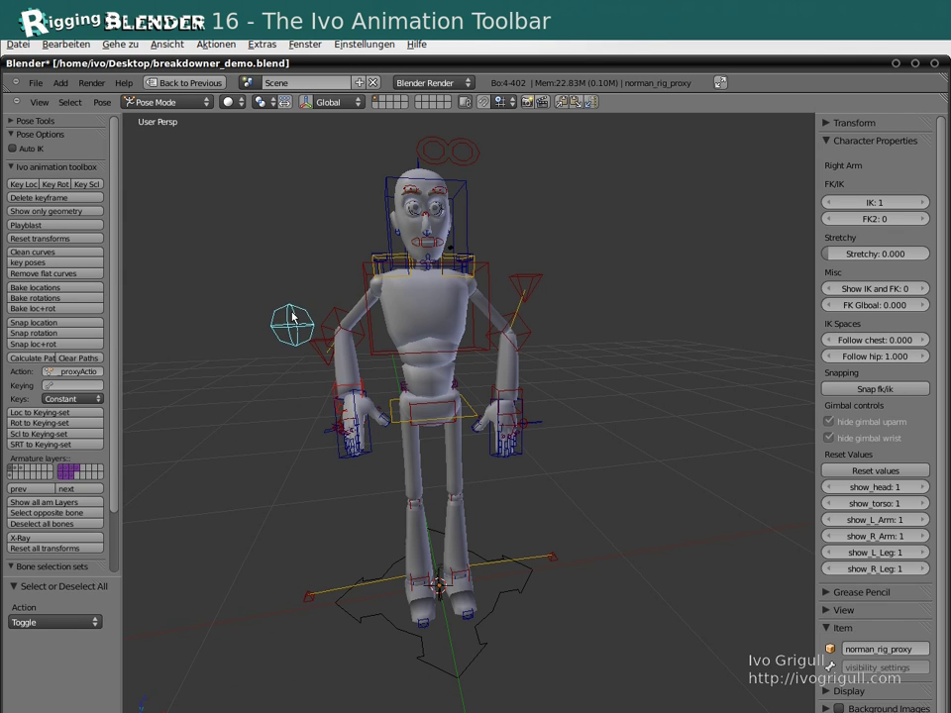
{"action": "left_click", "coordinate": [71, 326]}
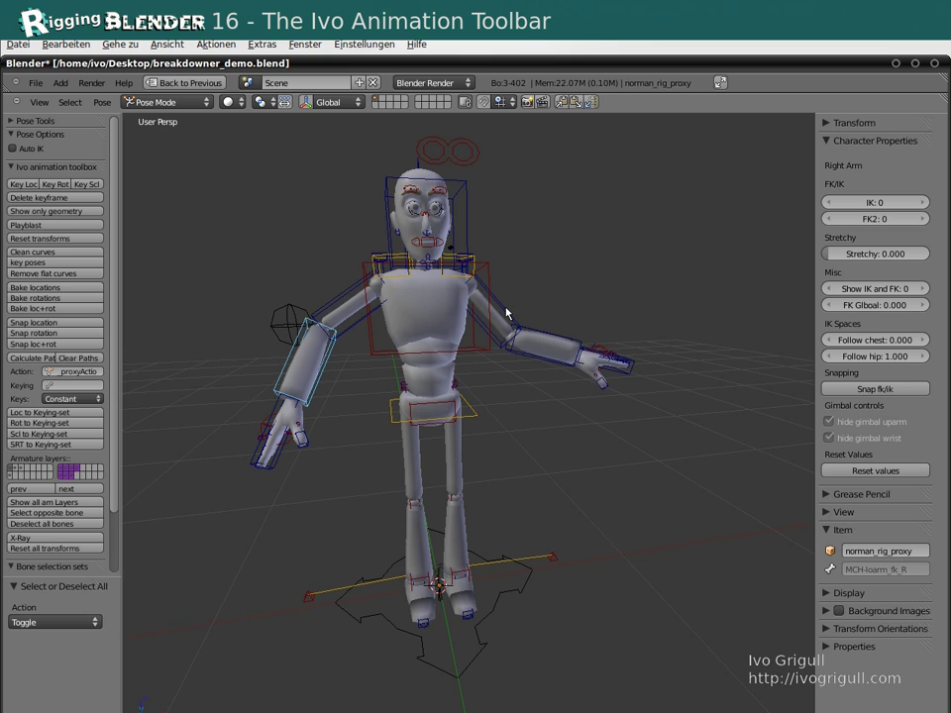
{"action": "right_click", "coordinate": [505, 312], "text": "shift"}
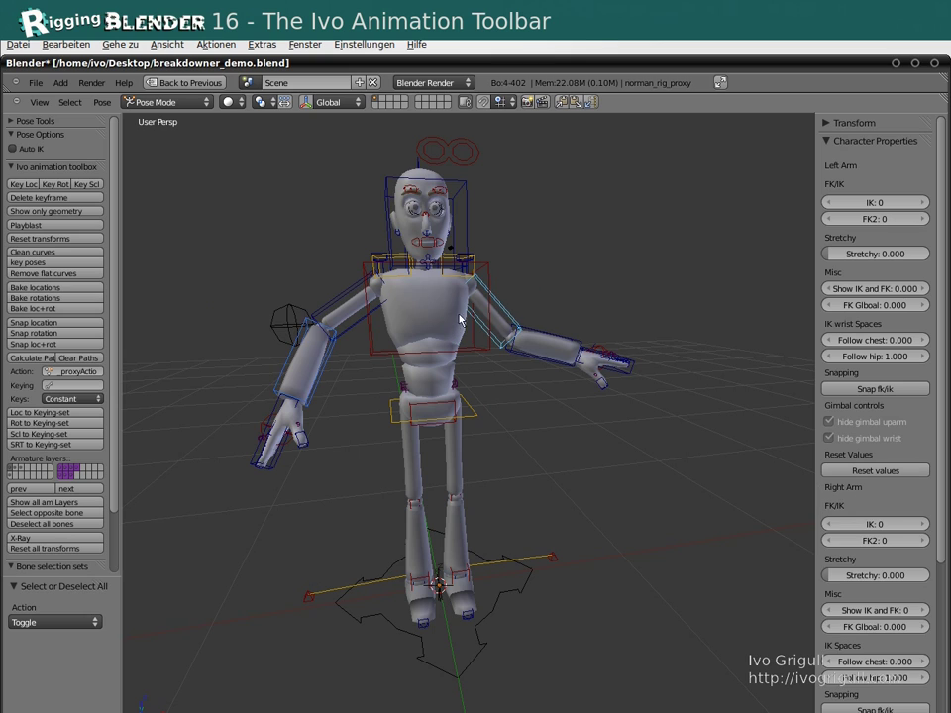
{"action": "left_click", "coordinate": [61, 334]}
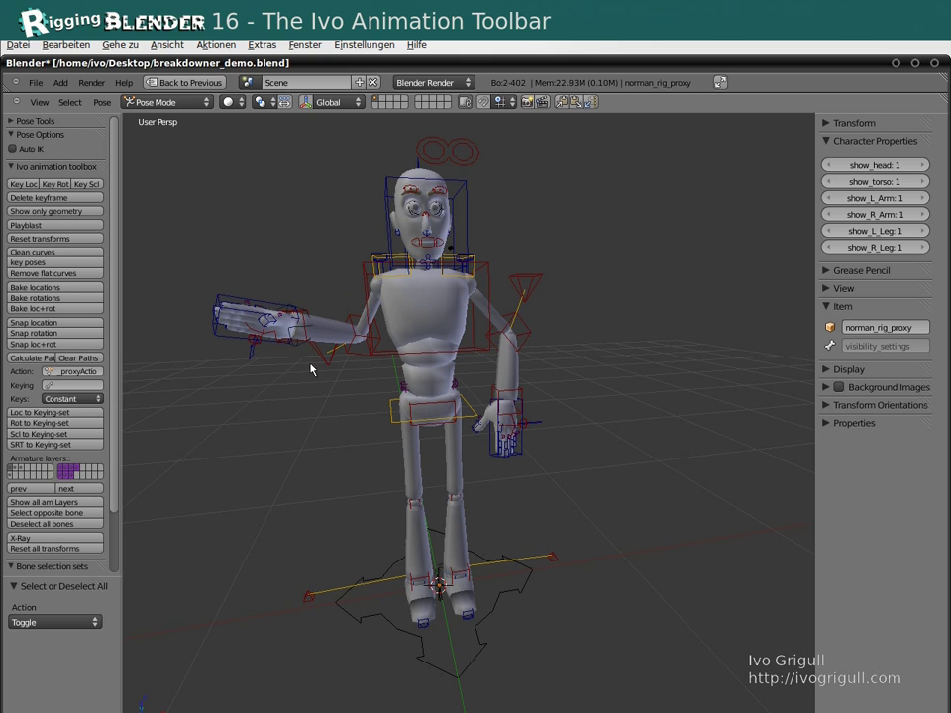
{"action": "left_click", "coordinate": [84, 524]}
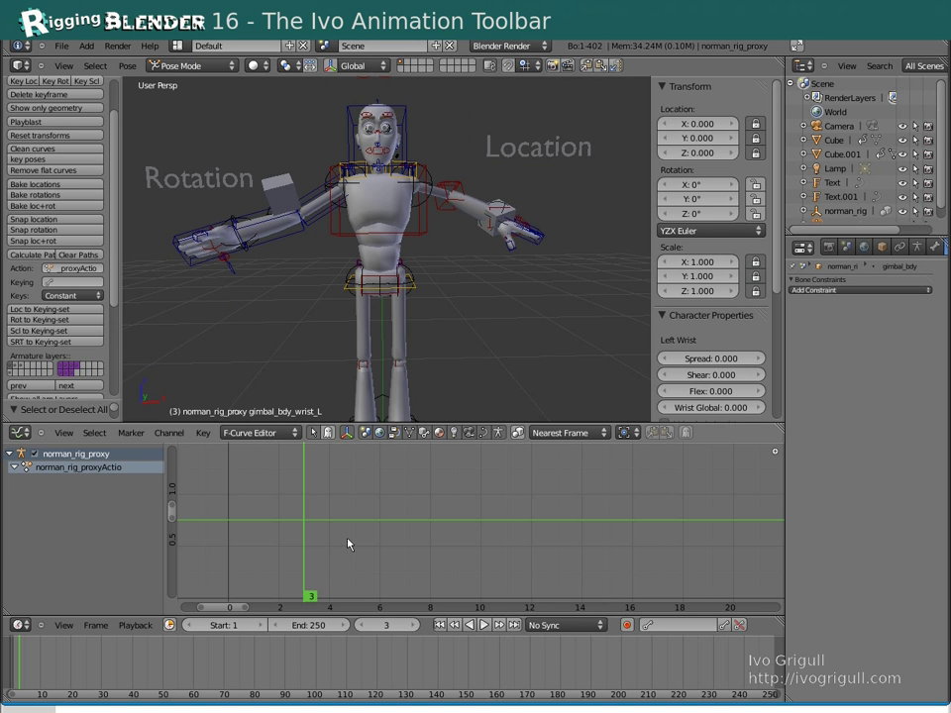
- Scrub the F-Curve timeline to frame 4, and select the right forearm control together with the left IK wrist
{"action": "left_click_drag", "start_coordinate": [291, 548], "coordinate": [329, 508]}
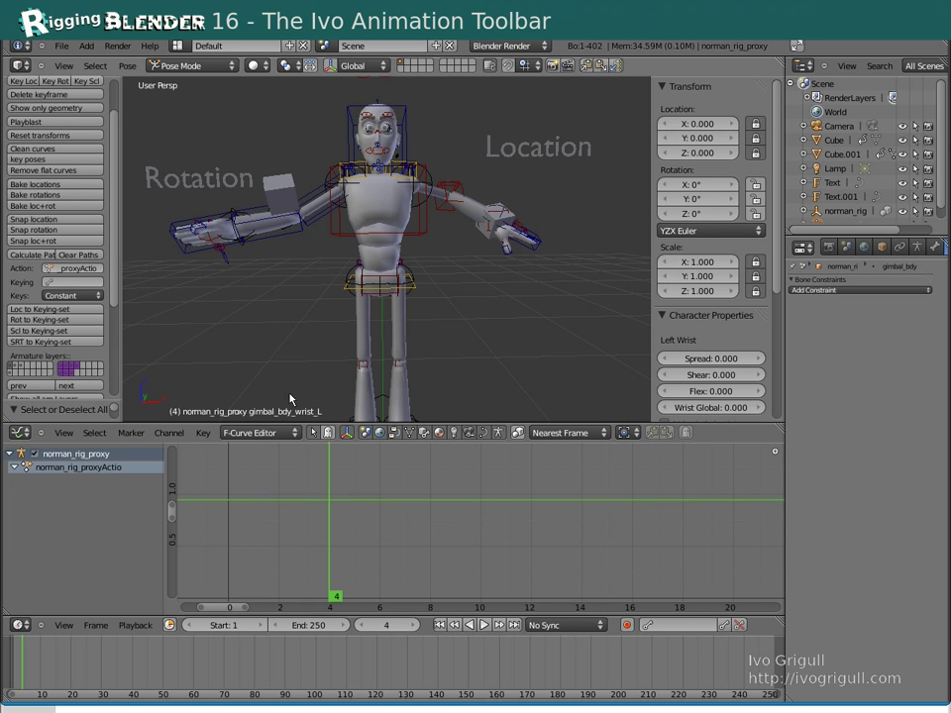
{"action": "right_click", "coordinate": [286, 247]}
{"action": "key", "text": "z"}
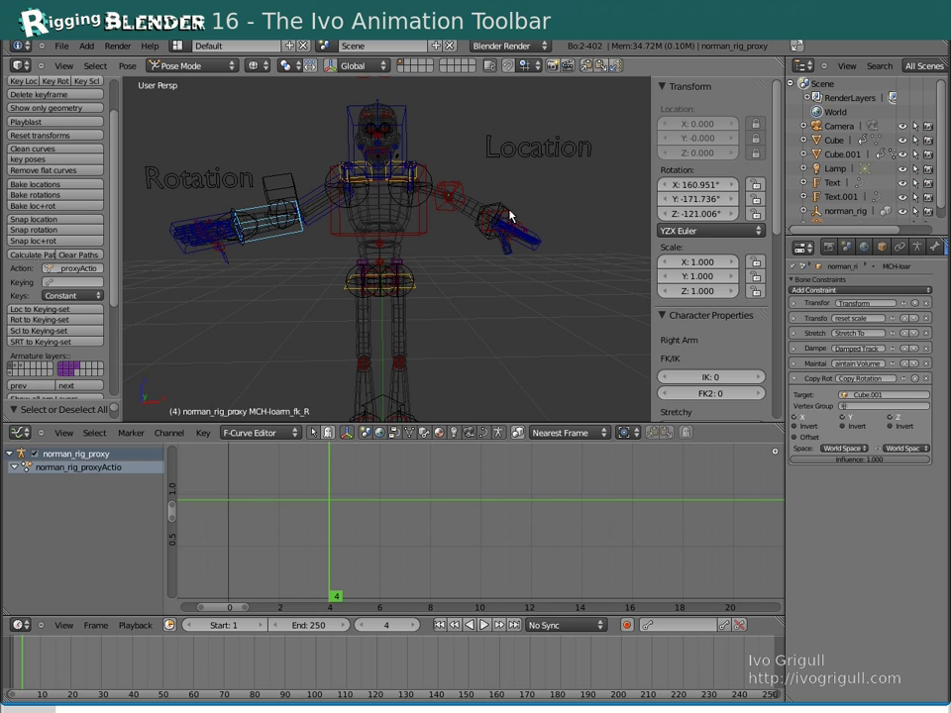
{"action": "right_click", "coordinate": [510, 216]}
{"action": "key", "text": "z"}
- Bake the selected controls' location and rotation over a preview range of frames 1 to 20, and clear the preview range
{"action": "key", "text": "b"}
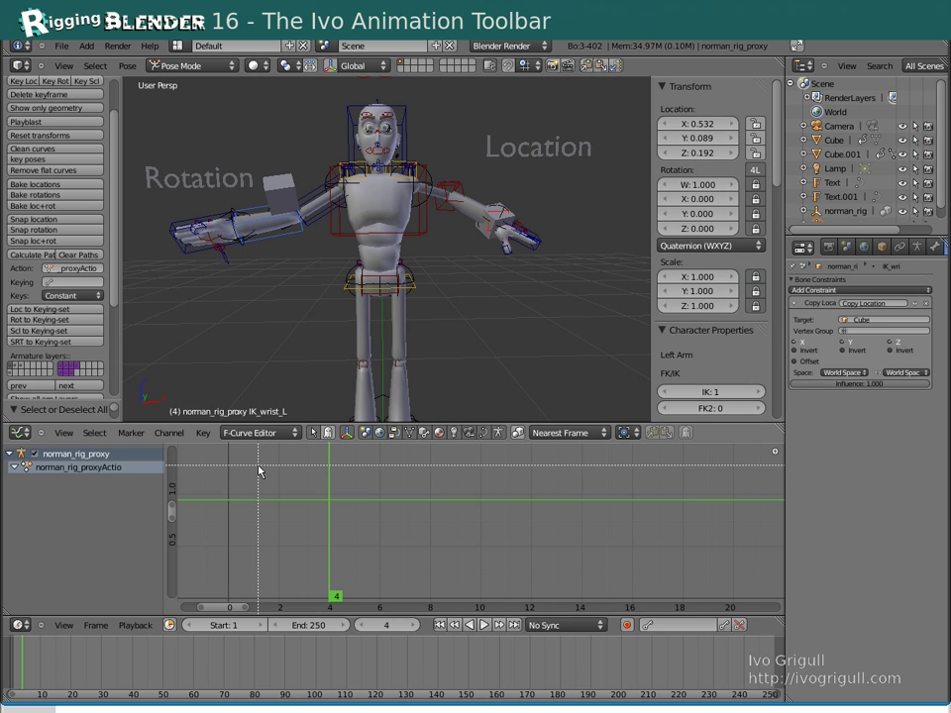
{"action": "left_click_drag", "start_coordinate": [259, 472], "coordinate": [737, 555]}
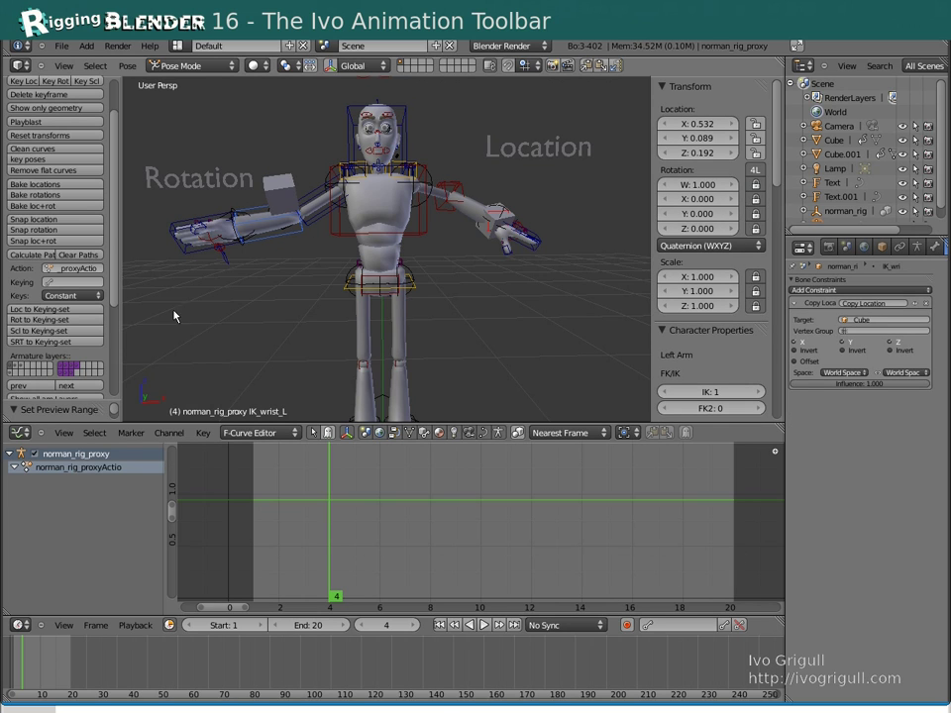
{"action": "left_click", "coordinate": [87, 206]}
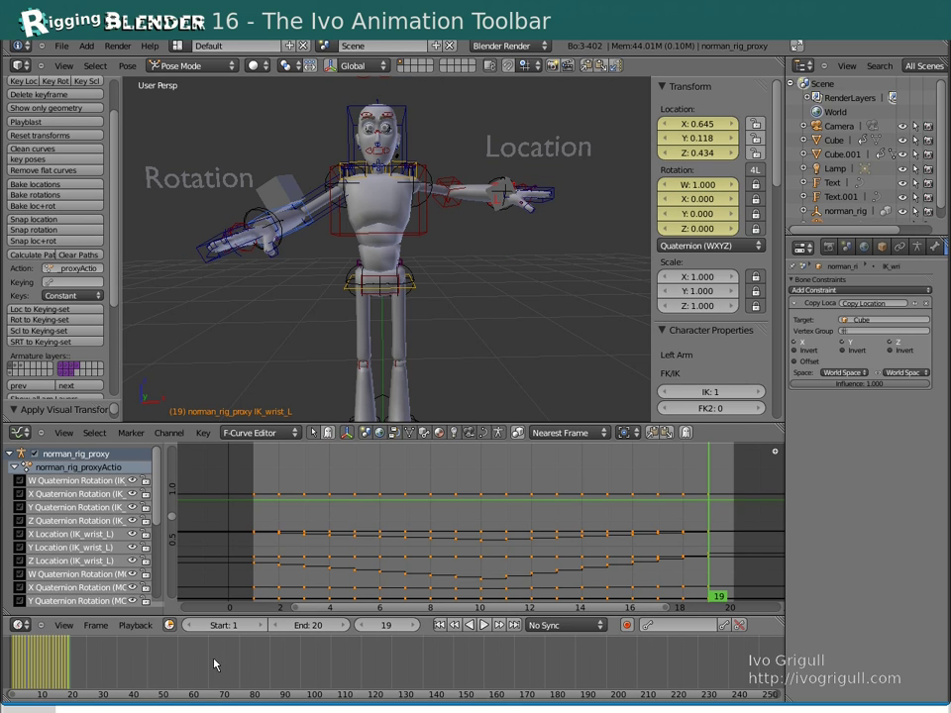
{"action": "left_click", "coordinate": [169, 626]}
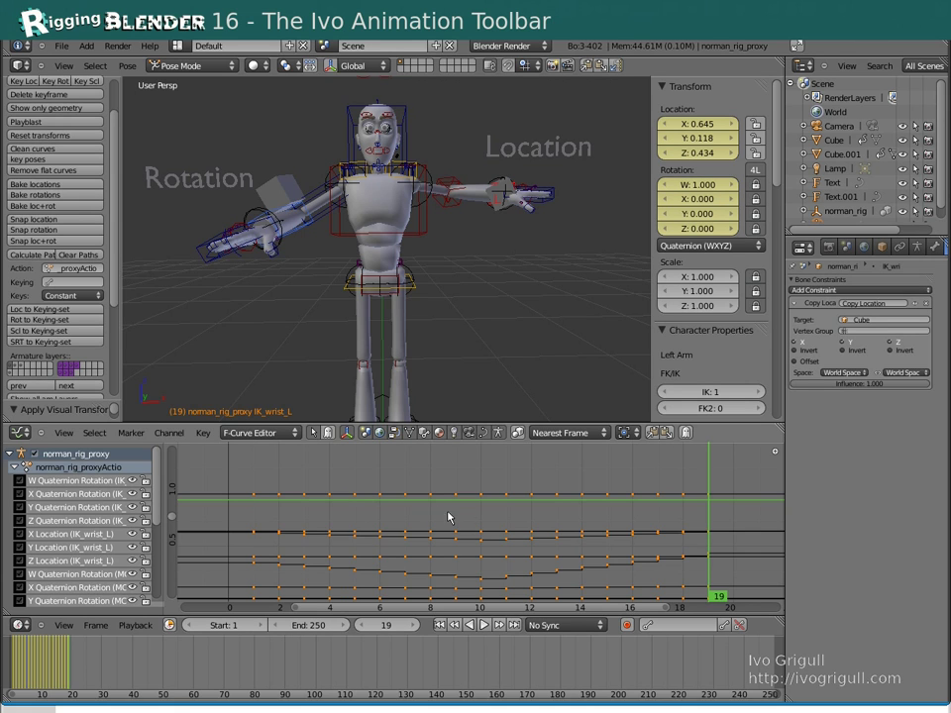
- Scrub to frame 17, delete the left IK wrist's Copy Location constraint, and select the right forearm control
{"action": "left_click_drag", "start_coordinate": [448, 517], "coordinate": [658, 515]}
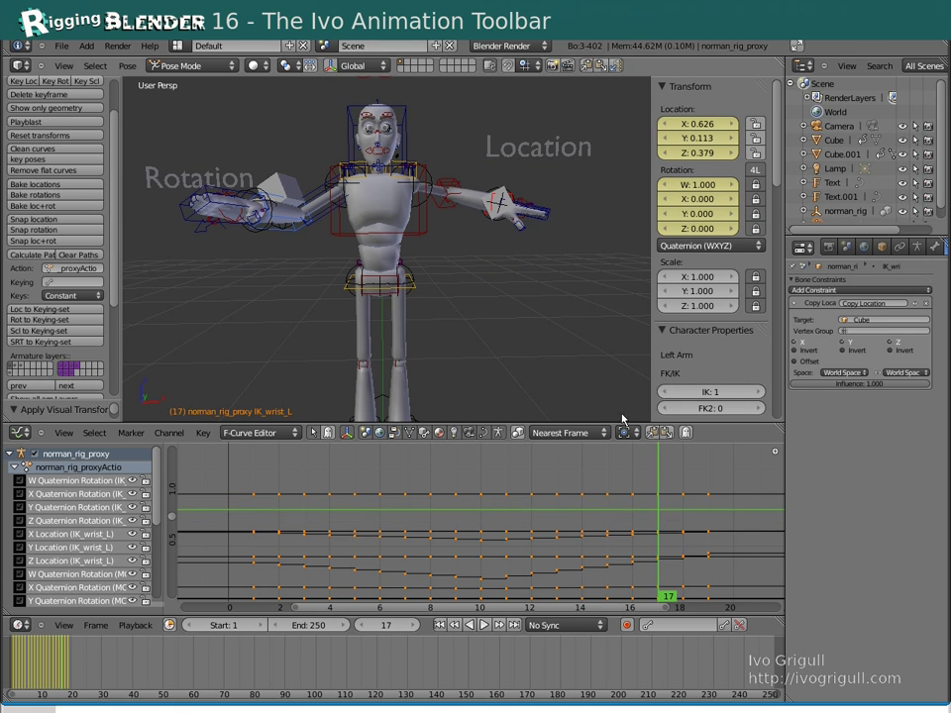
{"action": "left_click", "coordinate": [928, 304]}
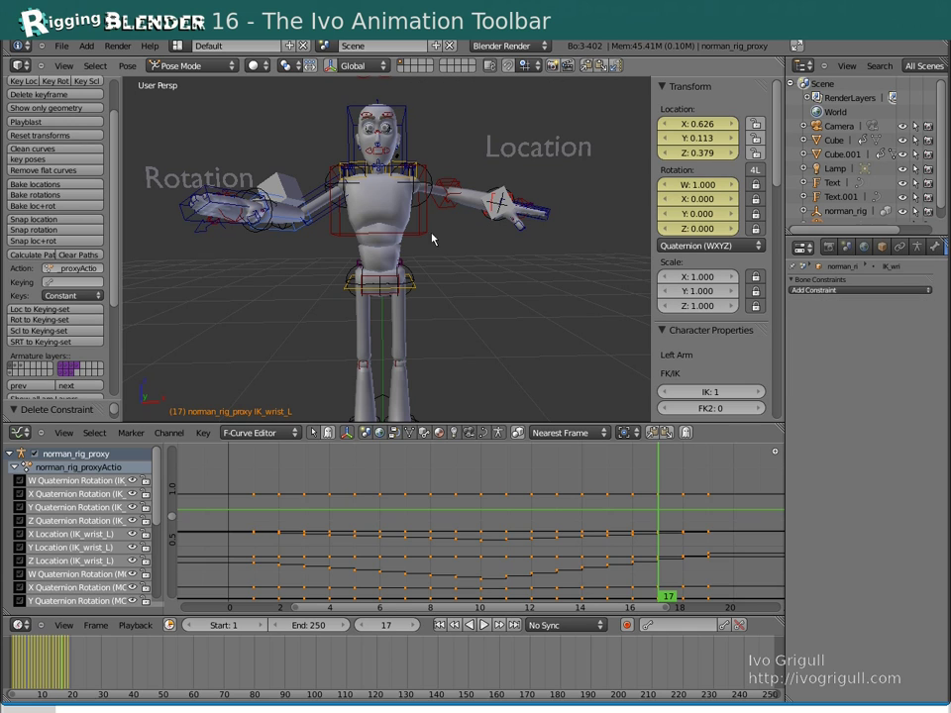
{"action": "right_click", "coordinate": [314, 241]}
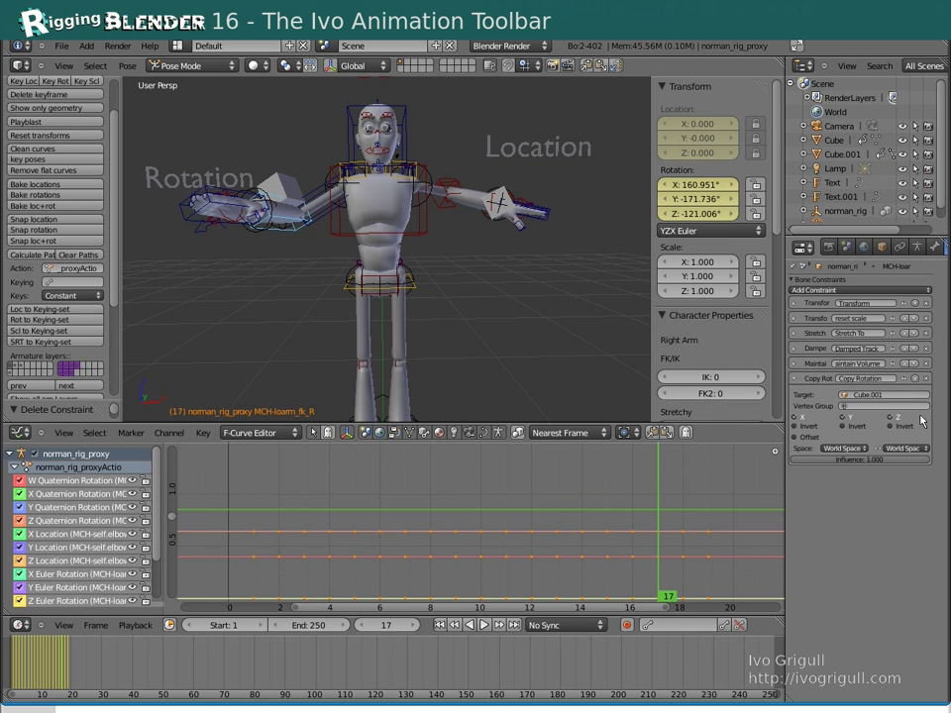
{"action": "left_click", "coordinate": [280, 486]}
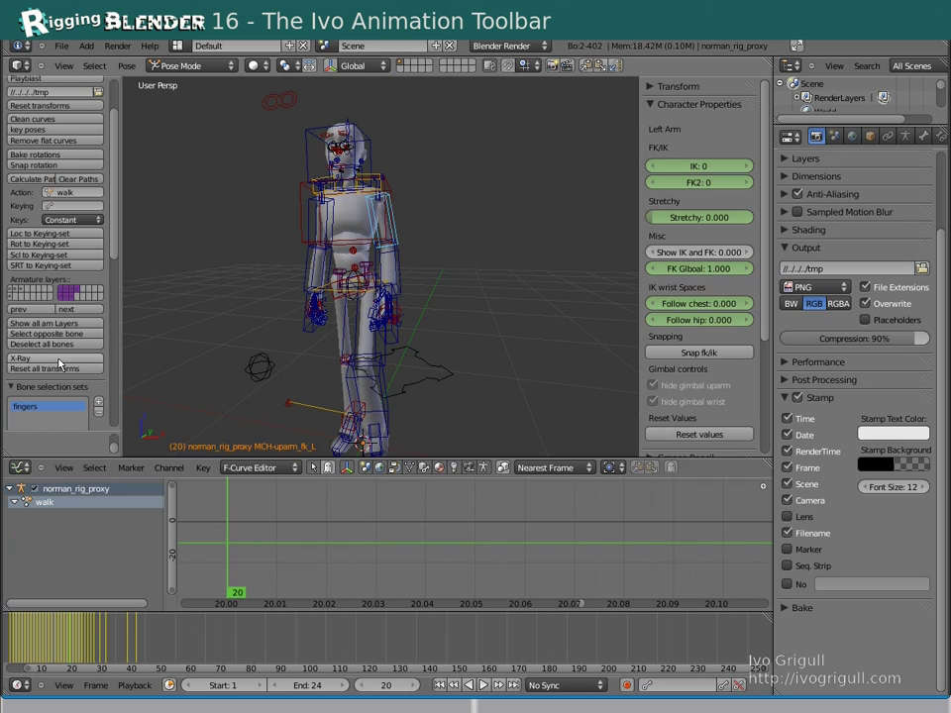
- Turn off the bones' X-Ray display and bring the bone selection sets into view
{"action": "left_click", "coordinate": [59, 359]}
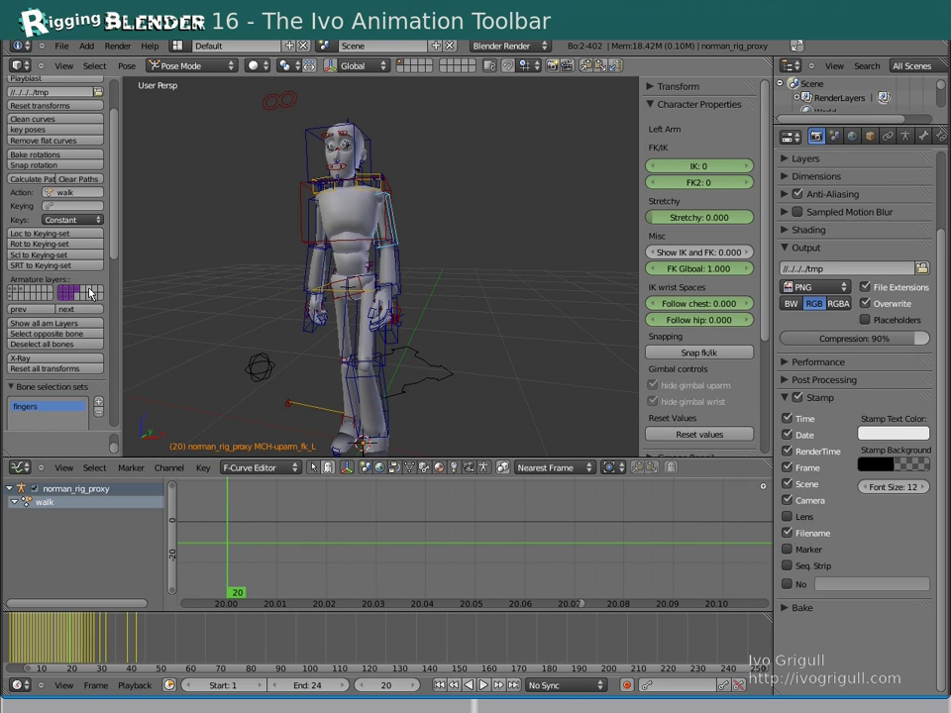
{"action": "scroll", "coordinate": [85, 303], "scroll_direction": "down", "scroll_amount": 5}
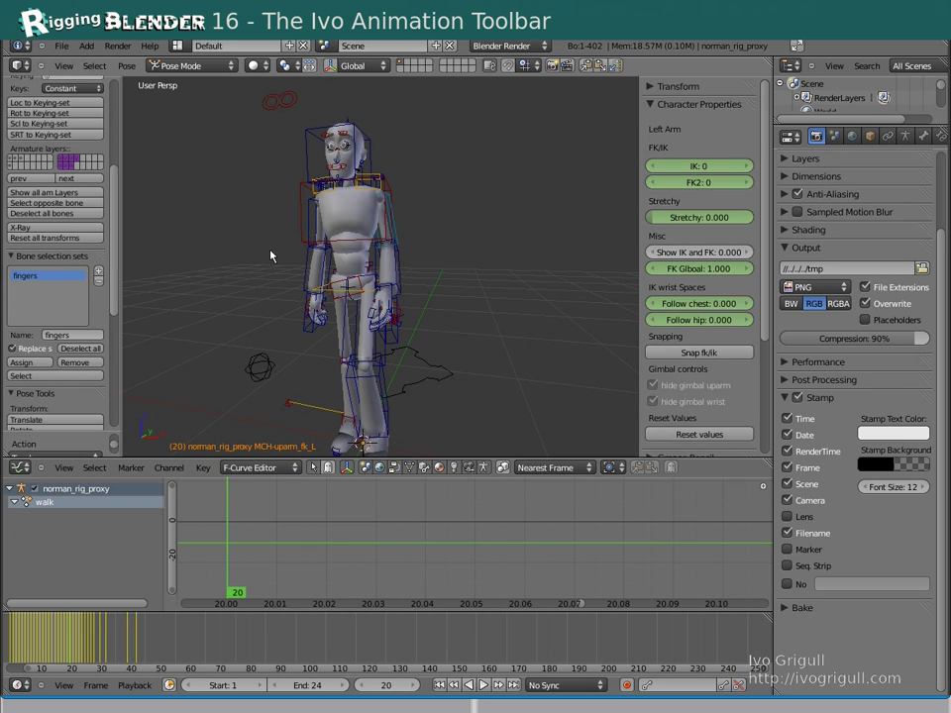
- Add a second bone selection set, select the left hand's bones through the fingers set, and inspect them in wireframe
{"action": "left_click", "coordinate": [99, 273]}
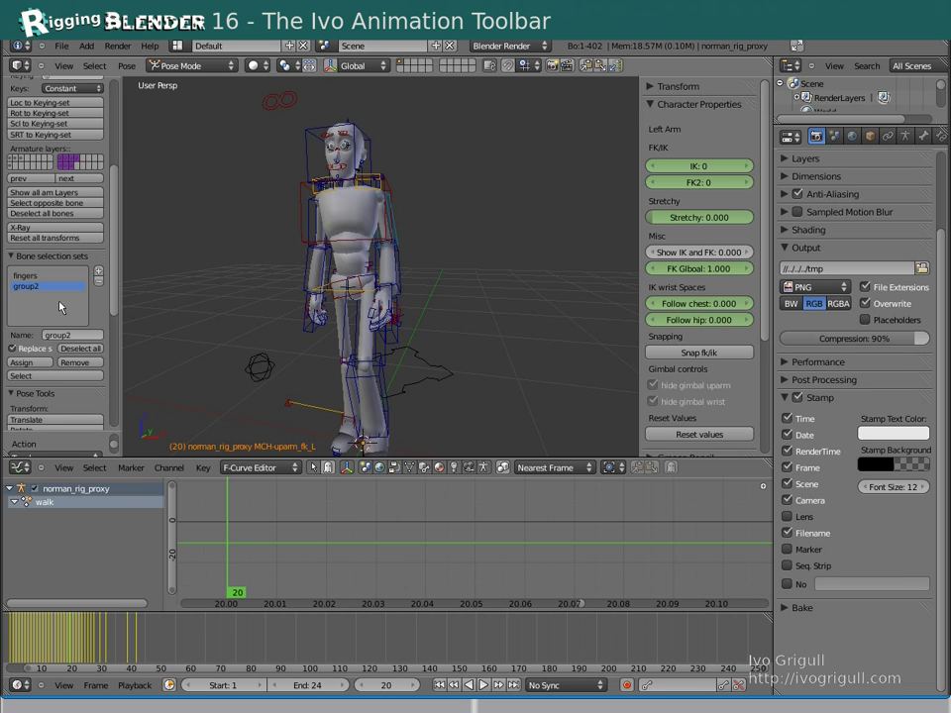
{"action": "left_click", "coordinate": [53, 275]}
{"action": "left_click", "coordinate": [49, 377]}
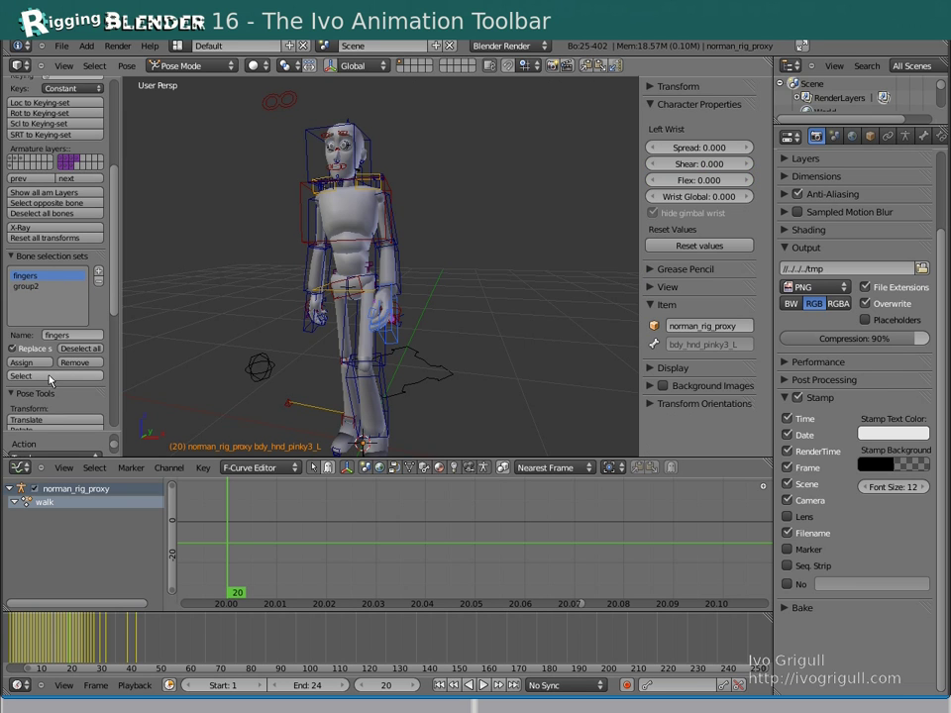
{"action": "scroll", "coordinate": [429, 270], "scroll_direction": "up", "scroll_amount": 5}
{"action": "key", "text": "z"}
{"action": "scroll", "coordinate": [492, 251], "scroll_direction": "up", "scroll_amount": 2}
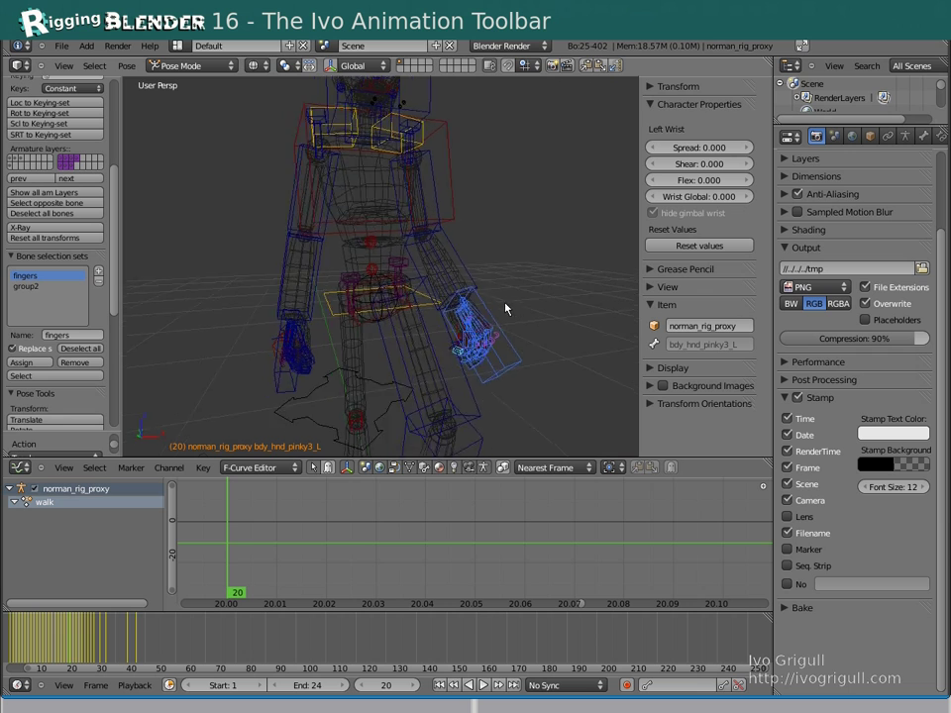
{"action": "middle_click_drag", "start_coordinate": [505, 309], "coordinate": [509, 282]}
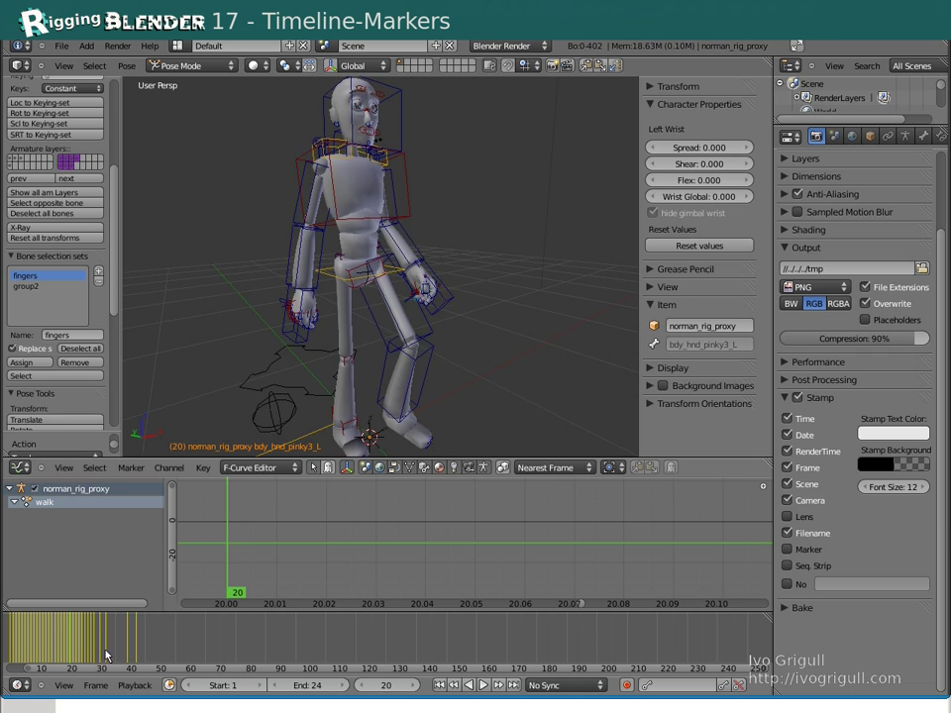
- Add a timeline marker at frame 46, rename it Golden_pose, and move it to about frame 61
{"action": "left_click_drag", "start_coordinate": [106, 654], "coordinate": [149, 649]}
{"action": "key", "text": "m"}
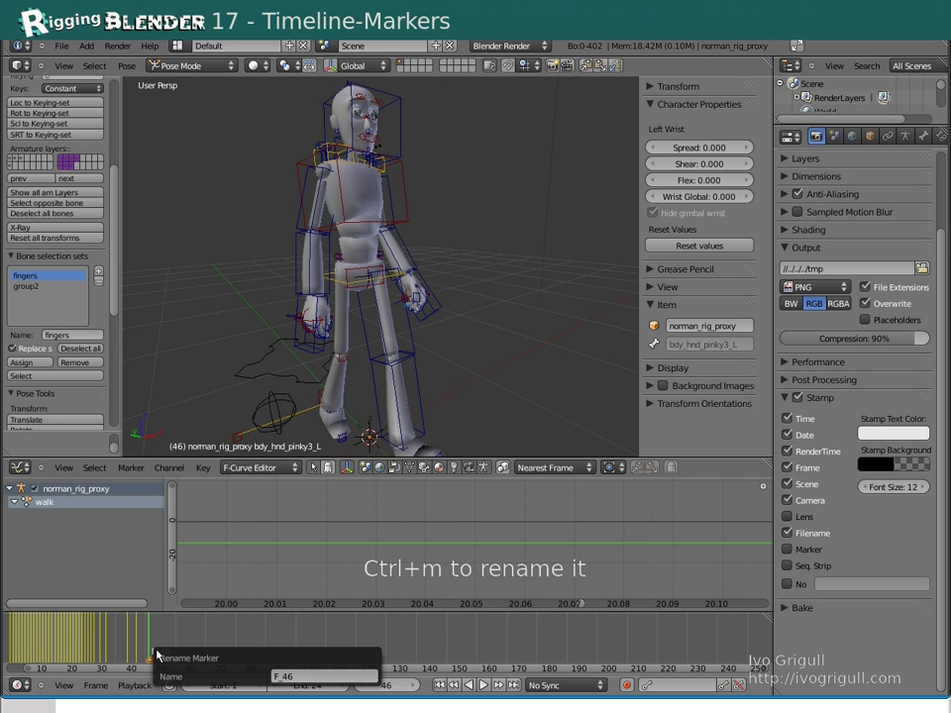
{"action": "left_click", "coordinate": [303, 683]}
{"action": "type", "text": "Golden"}
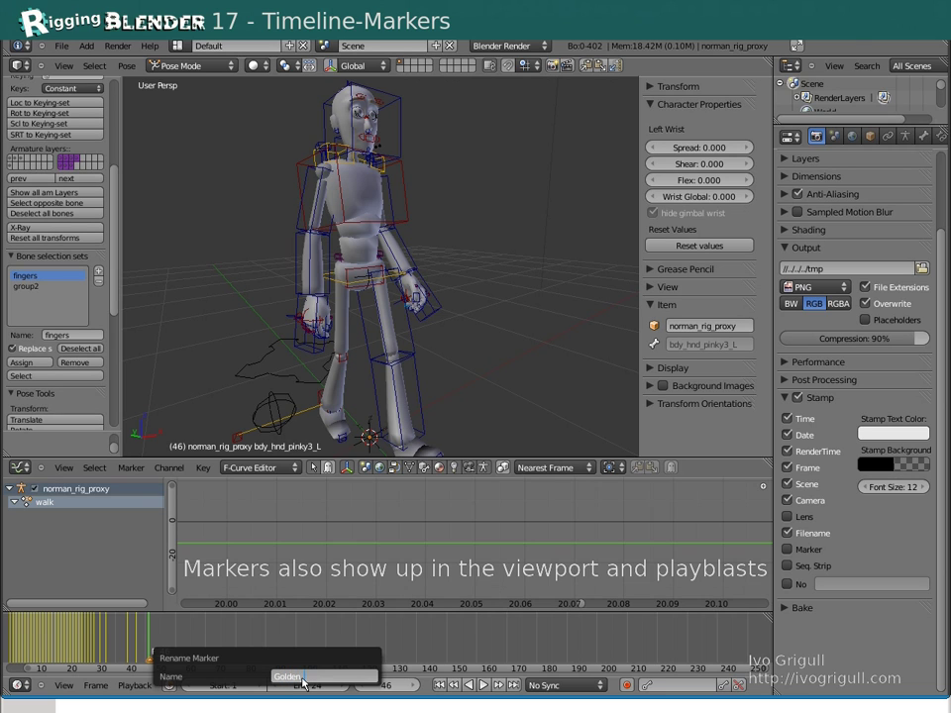
{"action": "type", "text": "_pose"}
{"action": "key", "text": "Return"}
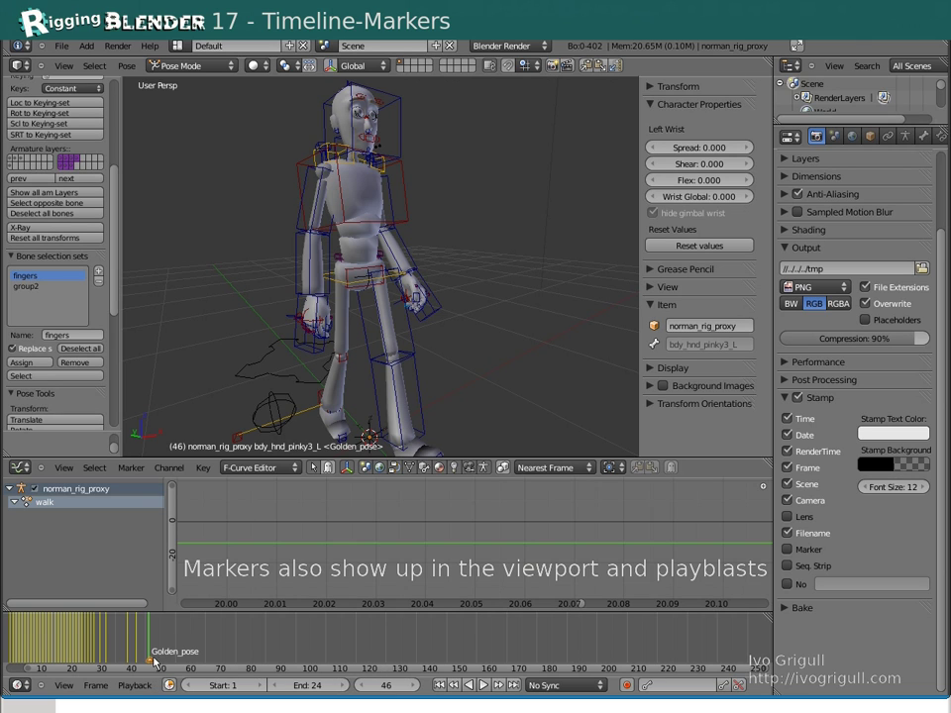
{"action": "right_click_drag", "start_coordinate": [153, 661], "coordinate": [210, 671]}
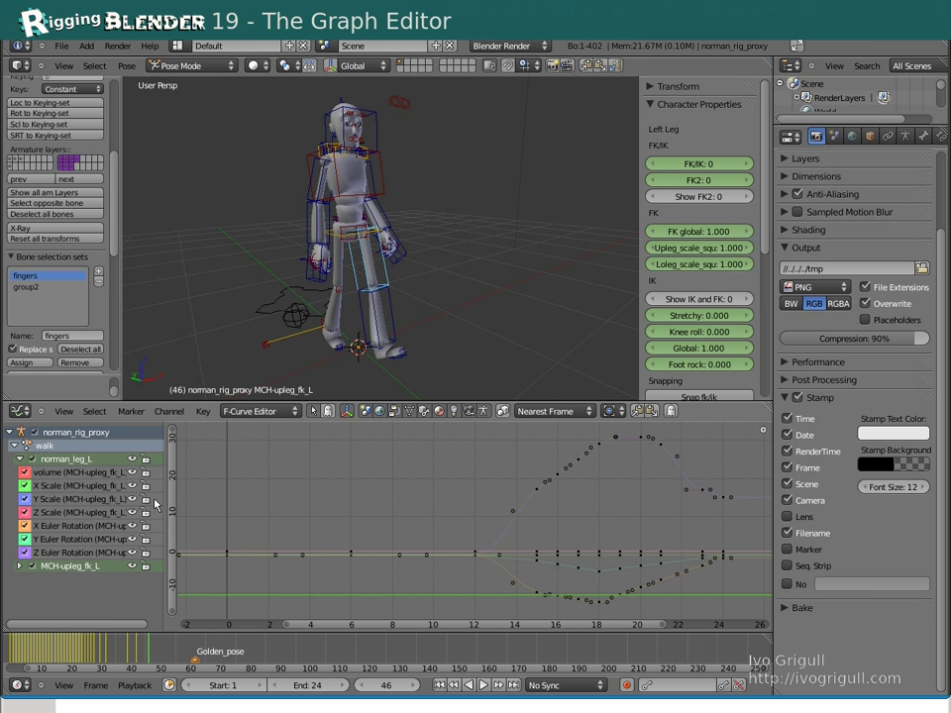
- Isolate the X and Y Euler Rotation curves of the left upper leg, and show all channels again
{"action": "left_click", "coordinate": [63, 543]}
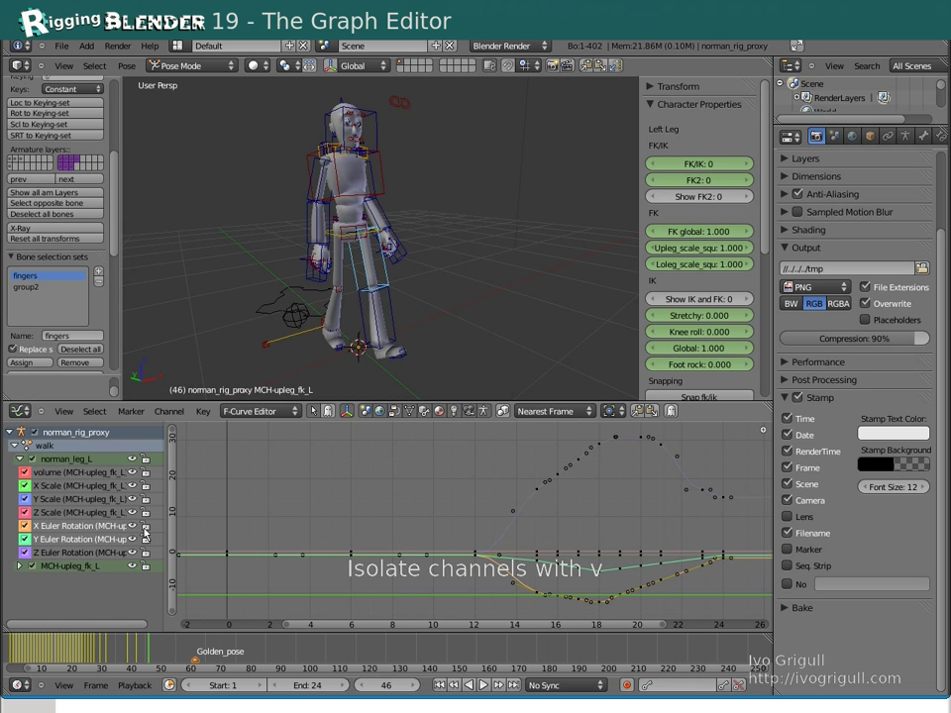
{"action": "key", "text": "v"}
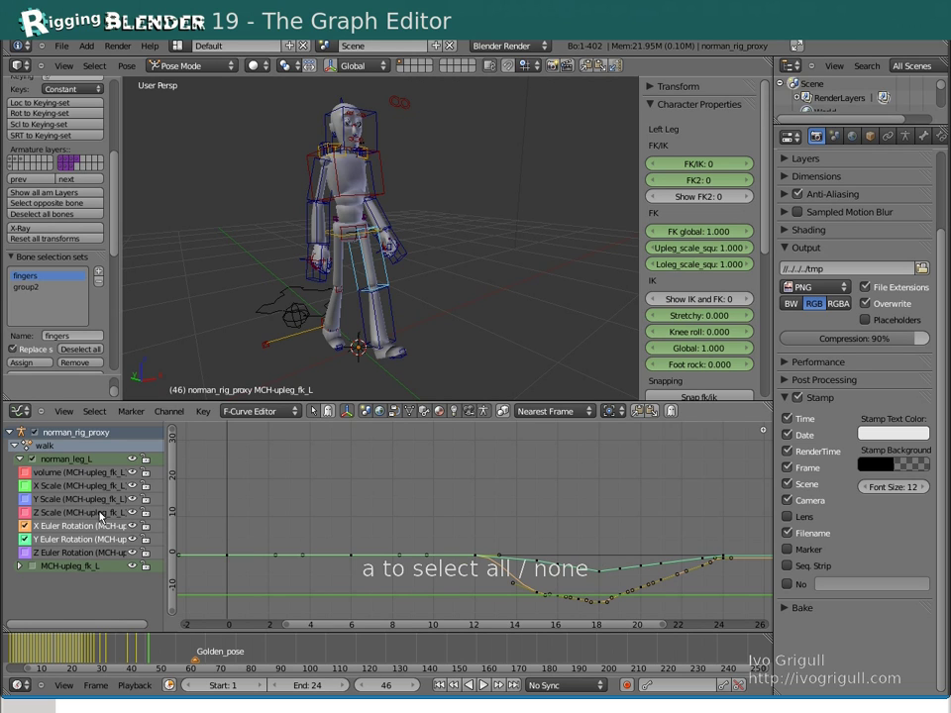
{"action": "key", "text": "a"}
{"action": "key", "text": "a"}
{"action": "key", "text": "v"}
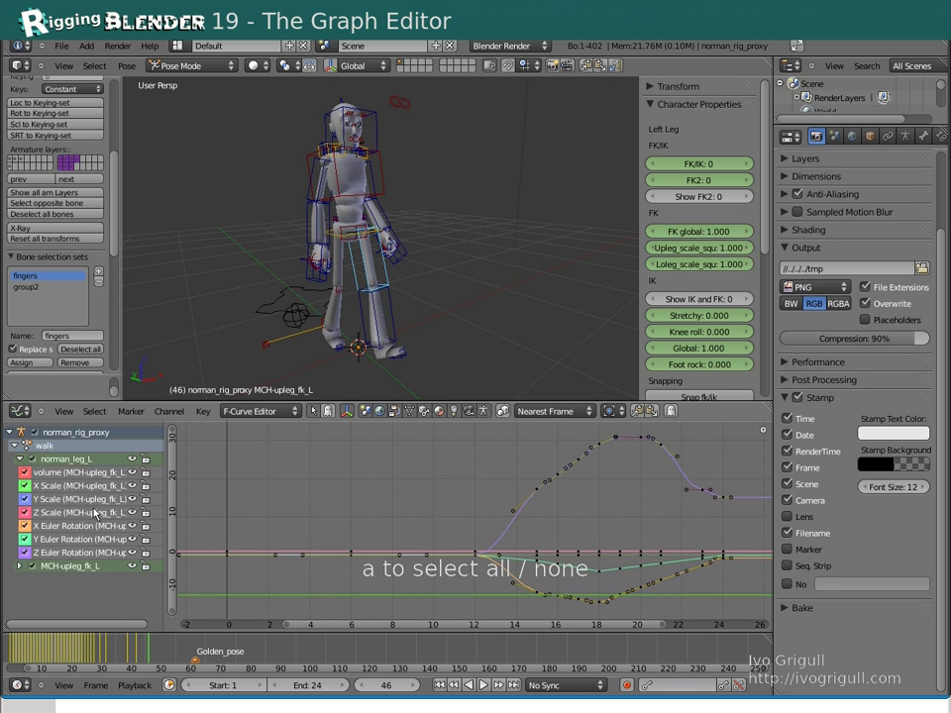
{"action": "key", "text": "a"}
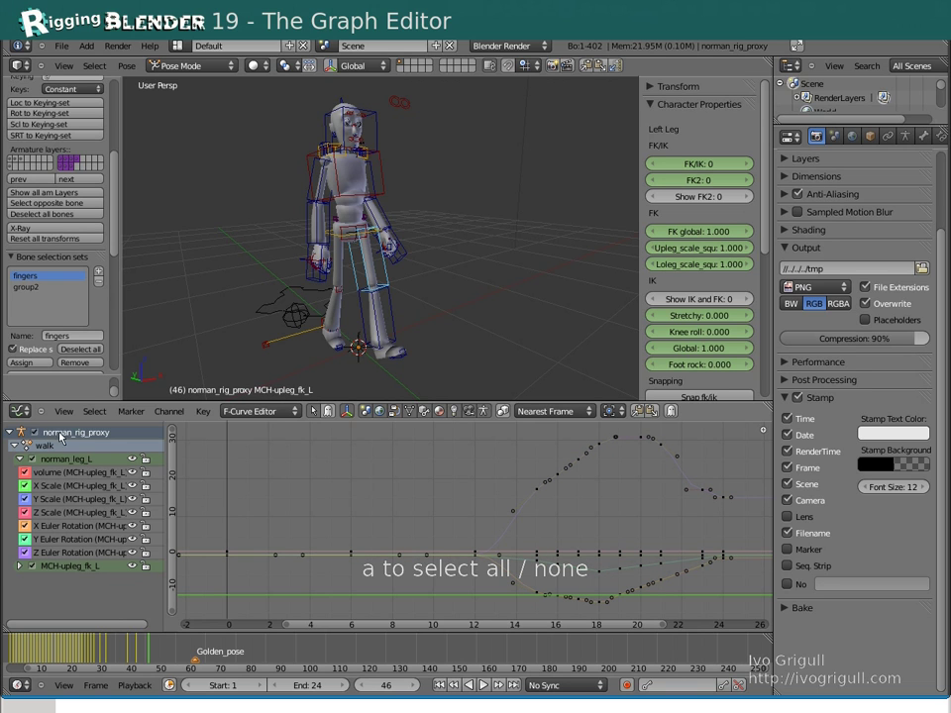
- Toggle the Graph Editor's filter for showing only selected items and restore its original setting
{"action": "left_click", "coordinate": [315, 412]}
{"action": "left_click", "coordinate": [316, 412]}
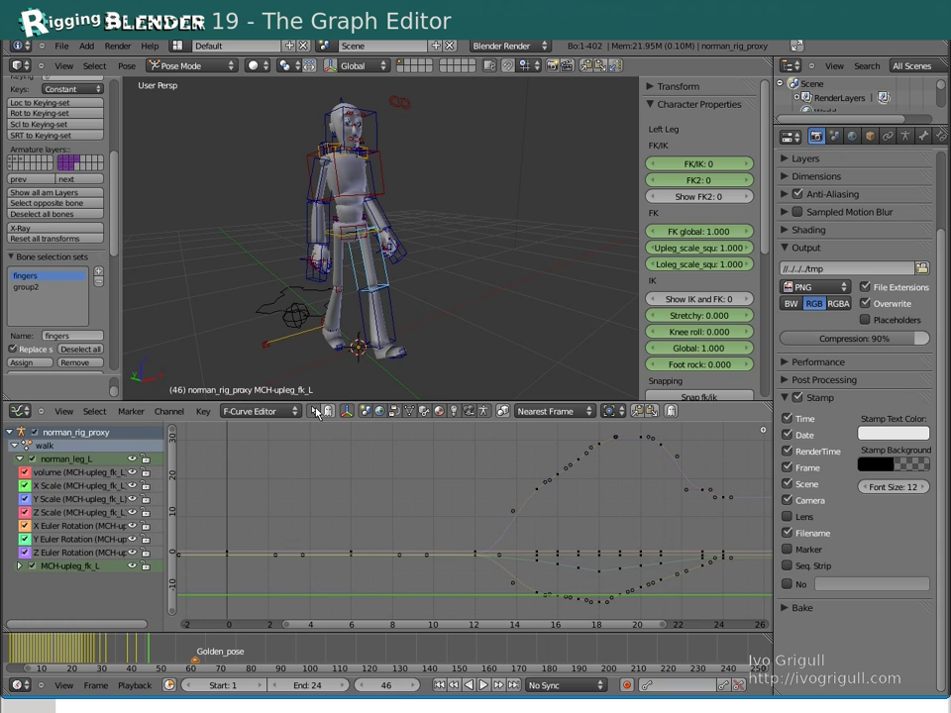
{"action": "left_click", "coordinate": [314, 412]}
{"action": "left_click", "coordinate": [314, 412]}
- Move the Z Euler Rotation keyframe from frame 15 to frame 14 and lower it by about 3
{"action": "right_click", "coordinate": [539, 492]}
{"action": "key", "text": "g"}
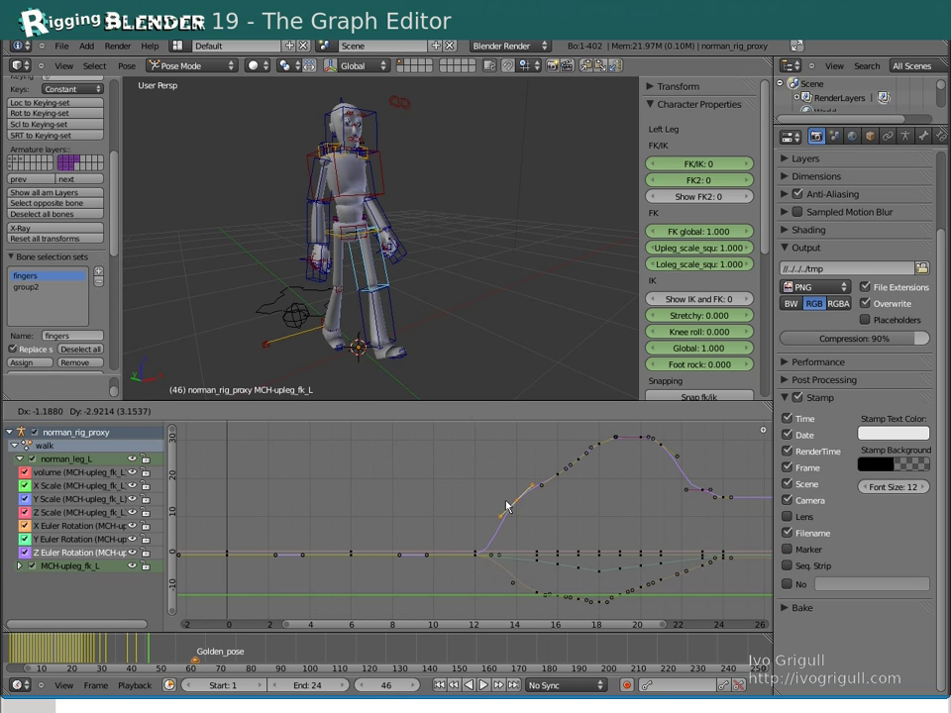
{"action": "left_click", "coordinate": [500, 505]}
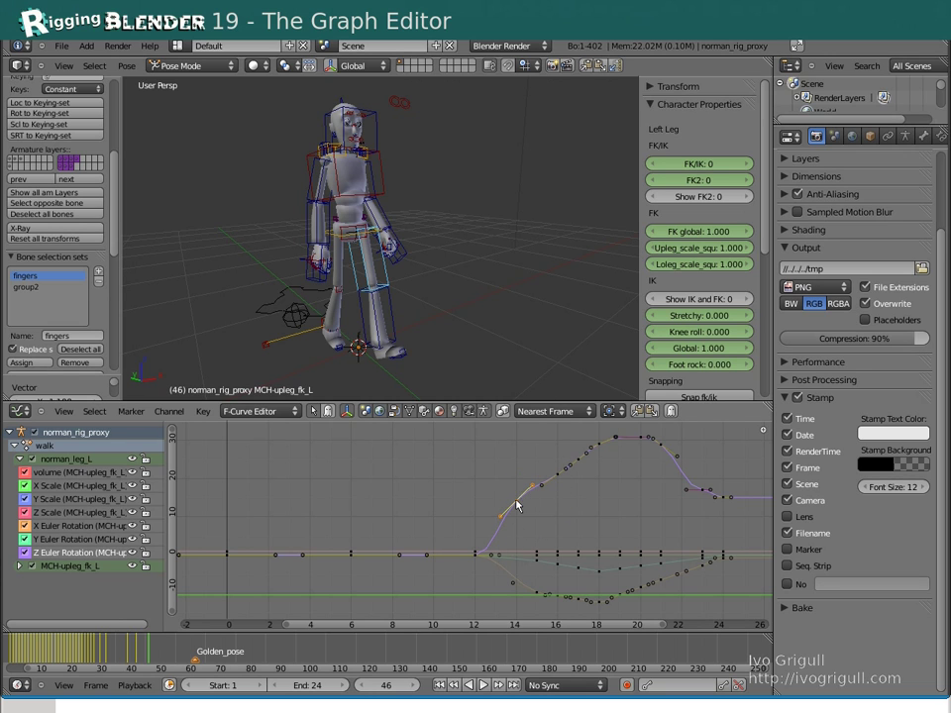
- Try scaling the keyframes between about frames 14 and 18 on the left upper leg's curves
{"action": "left_click_drag", "start_coordinate": [469, 553], "coordinate": [615, 435]}
{"action": "key", "text": "s"}
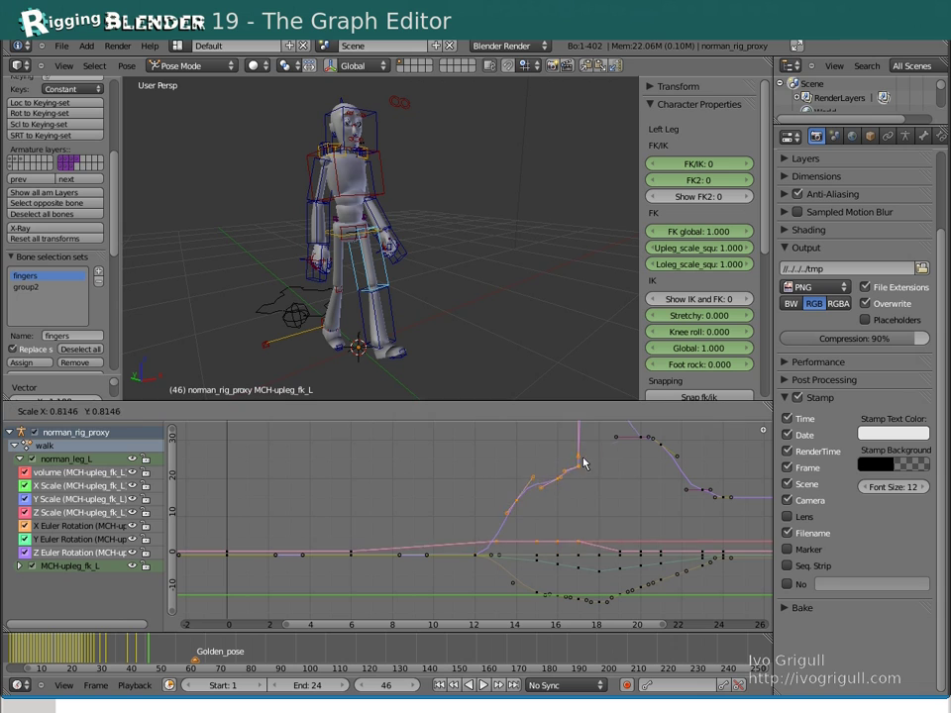
{"action": "right_click", "coordinate": [605, 460]}
{"action": "key", "text": "s"}
{"action": "right_click", "coordinate": [591, 487]}
{"action": "key", "text": "s"}
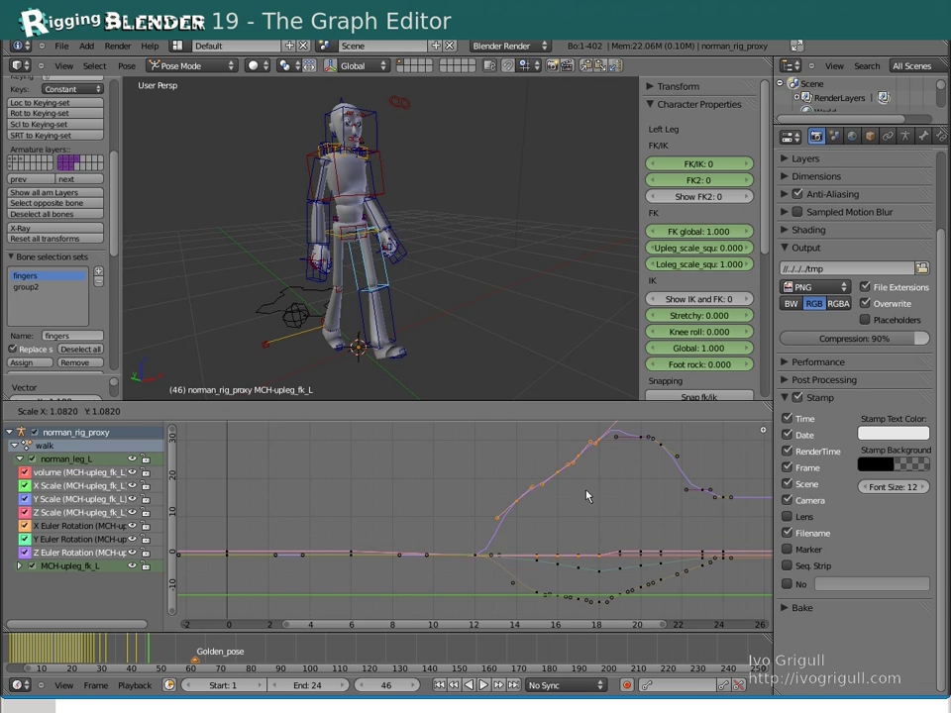
{"action": "right_click", "coordinate": [579, 498]}
- Limit the curve handle display to selected keyframes only, and deselect all keyframes
{"action": "left_click", "coordinate": [64, 411]}
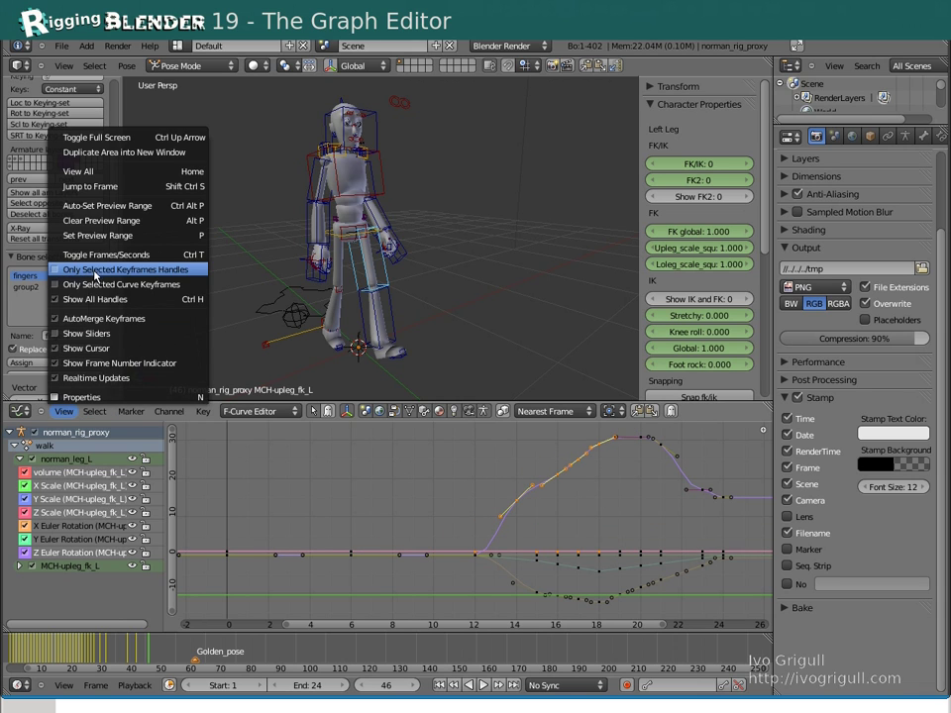
{"action": "left_click", "coordinate": [95, 272]}
{"action": "key", "text": "a"}
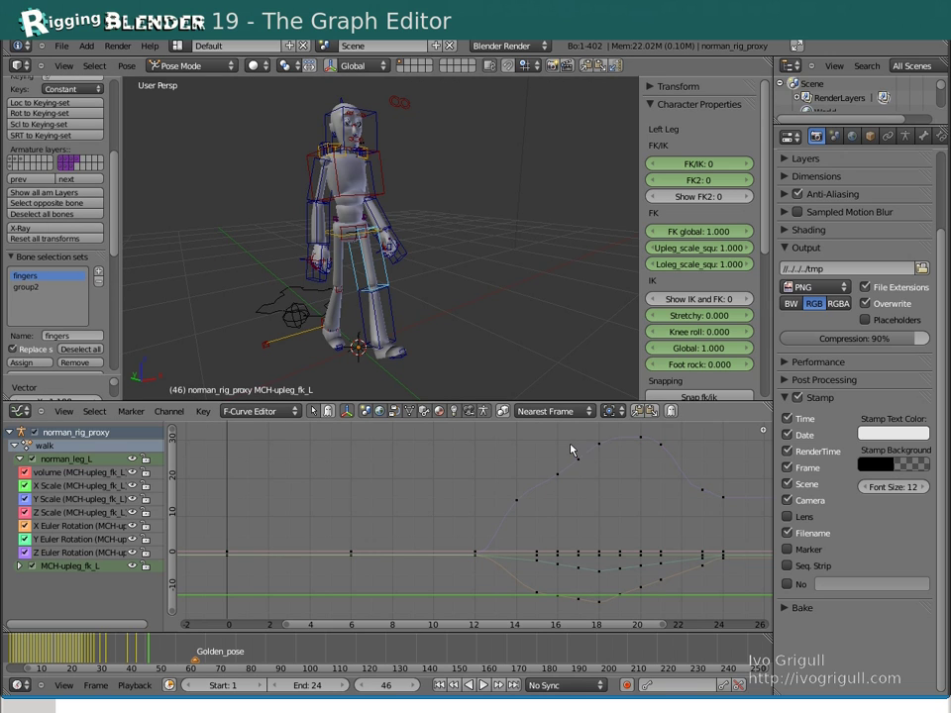
- Against ghost curves, lower the Z Euler Rotation keyframe at frame 21 by about 10 and move the frame 14 keyframe to frame 13, about 24.5
{"action": "right_click", "coordinate": [664, 443]}
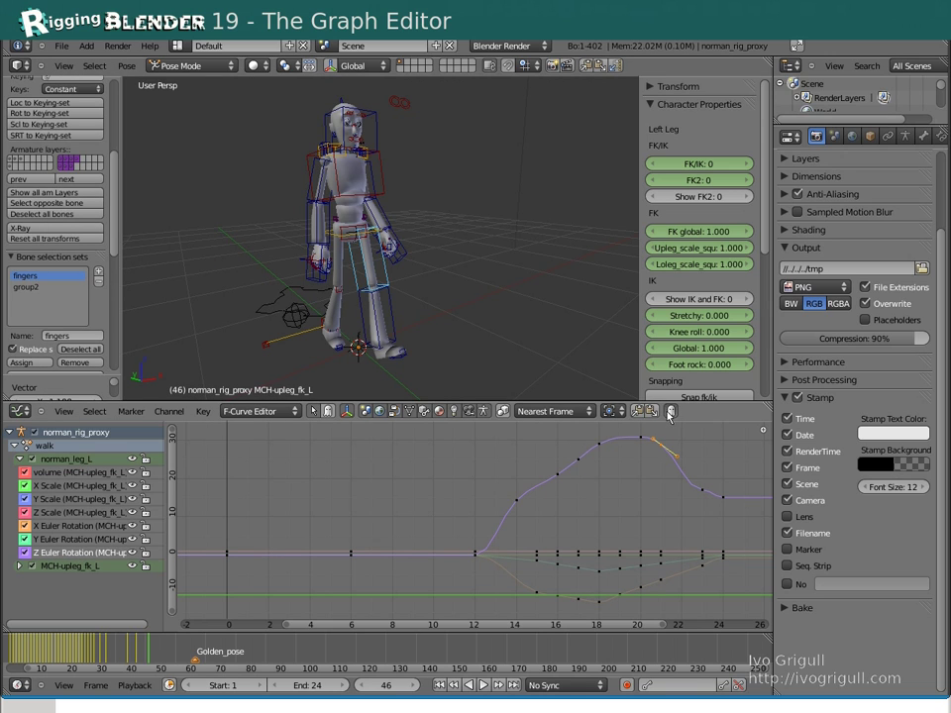
{"action": "key", "text": "g"}
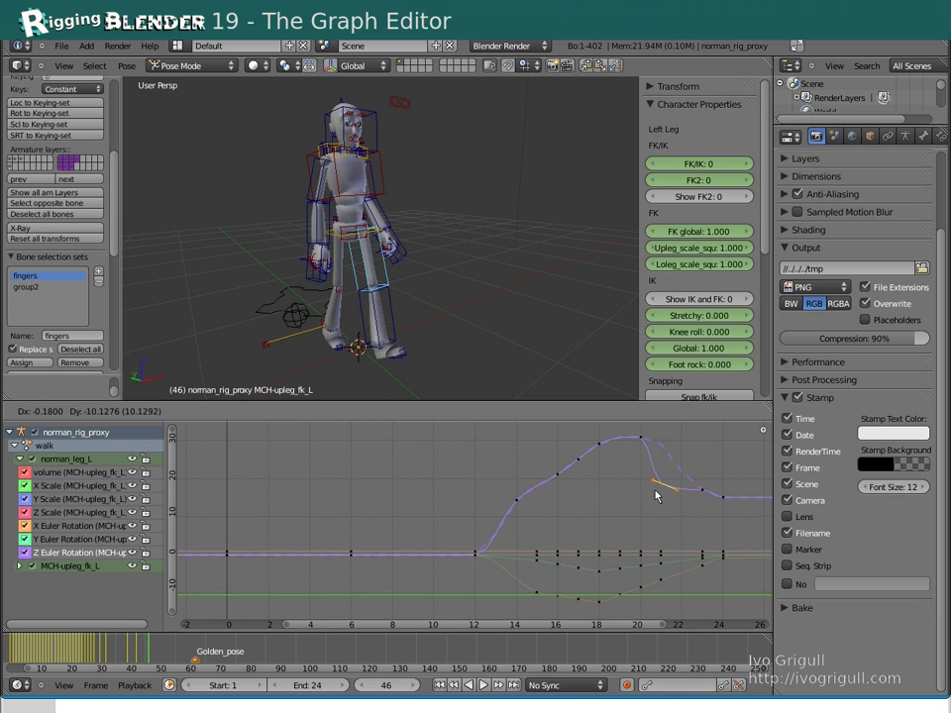
{"action": "left_click", "coordinate": [658, 484]}
{"action": "right_click", "coordinate": [516, 501]}
{"action": "key", "text": "g"}
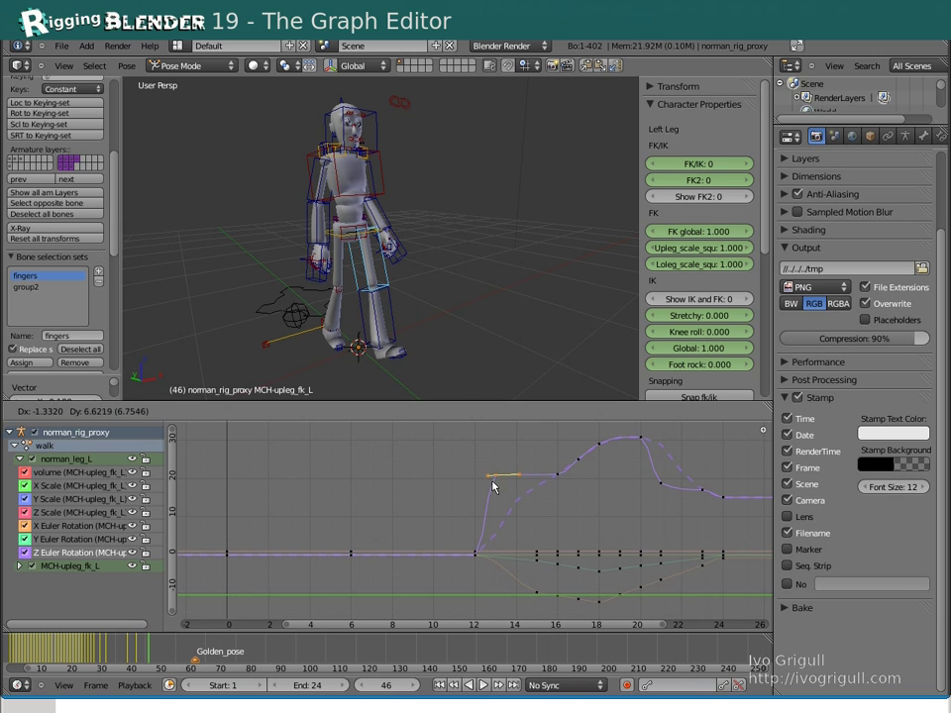
{"action": "left_click", "coordinate": [474, 484]}
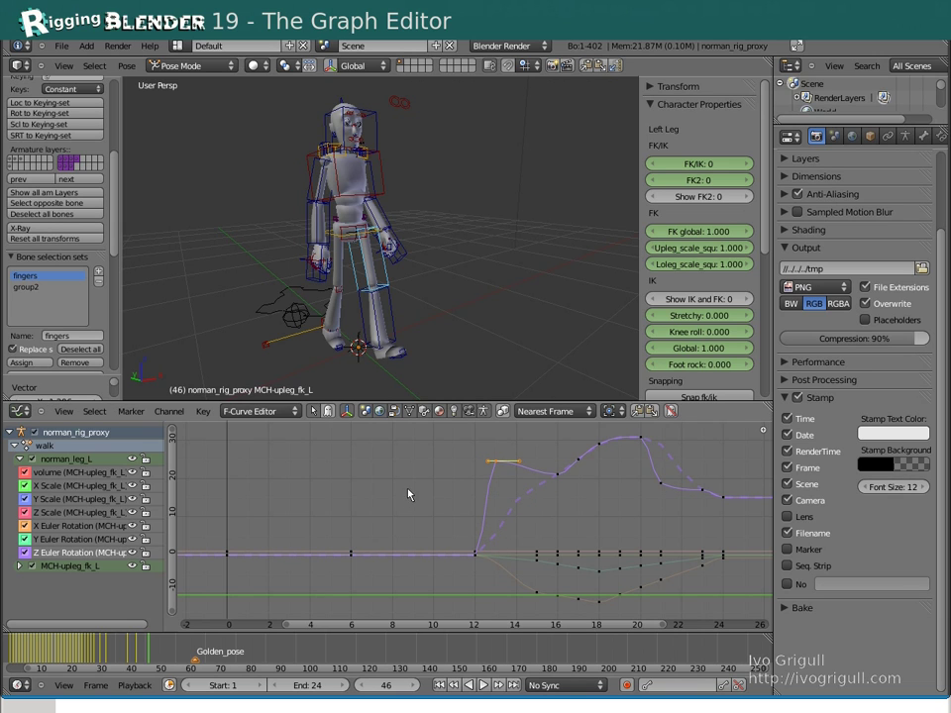
- Box-select the keyframes up to about frame 19, and clear the selection
{"action": "key", "text": "a"}
{"action": "key", "text": "b"}
{"action": "left_click_drag", "start_coordinate": [413, 449], "coordinate": [618, 599]}
{"action": "key", "text": "a"}
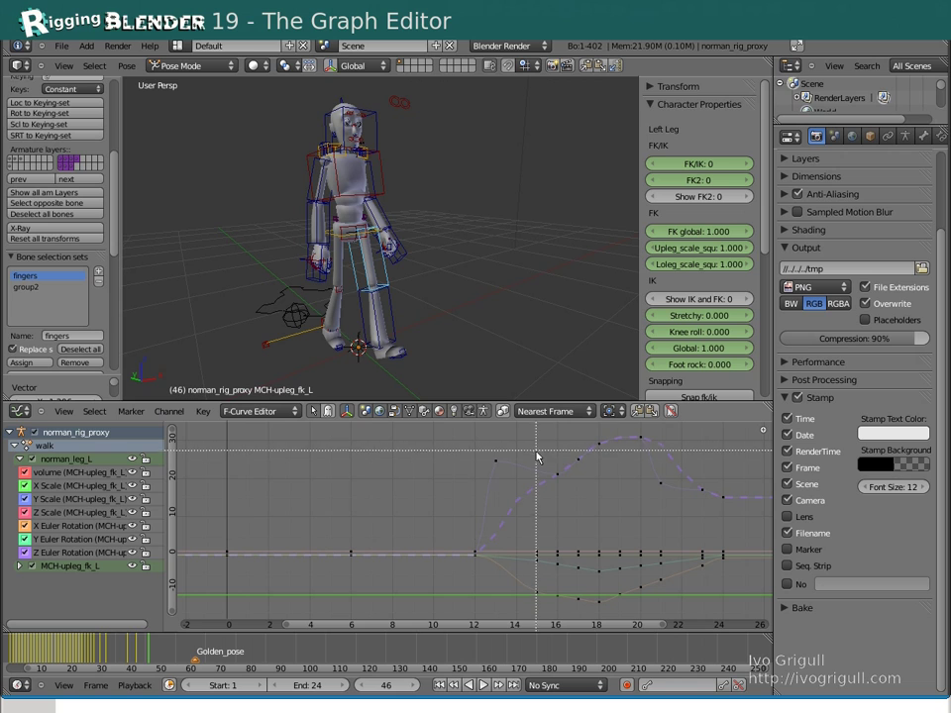
- Copy the Z Euler Rotation keyframe at frame 16 to frame 8, and duplicate it to frame 3 at about 19
{"action": "right_click", "coordinate": [552, 474]}
{"action": "left_click", "coordinate": [396, 509]}
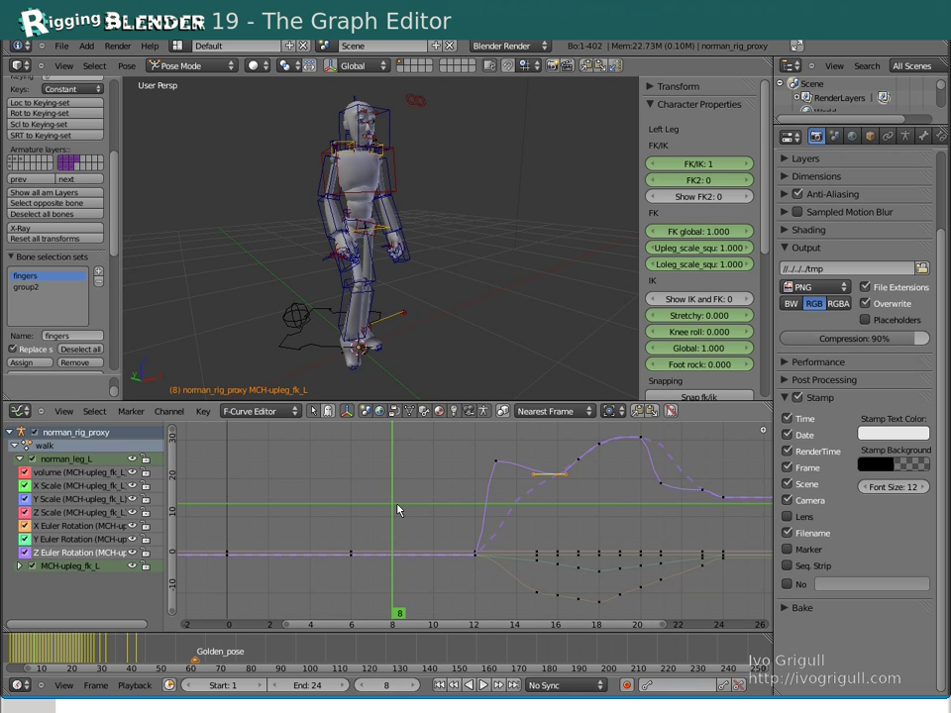
{"action": "key", "text": "ctrl+v"}
{"action": "key", "text": "shift+d"}
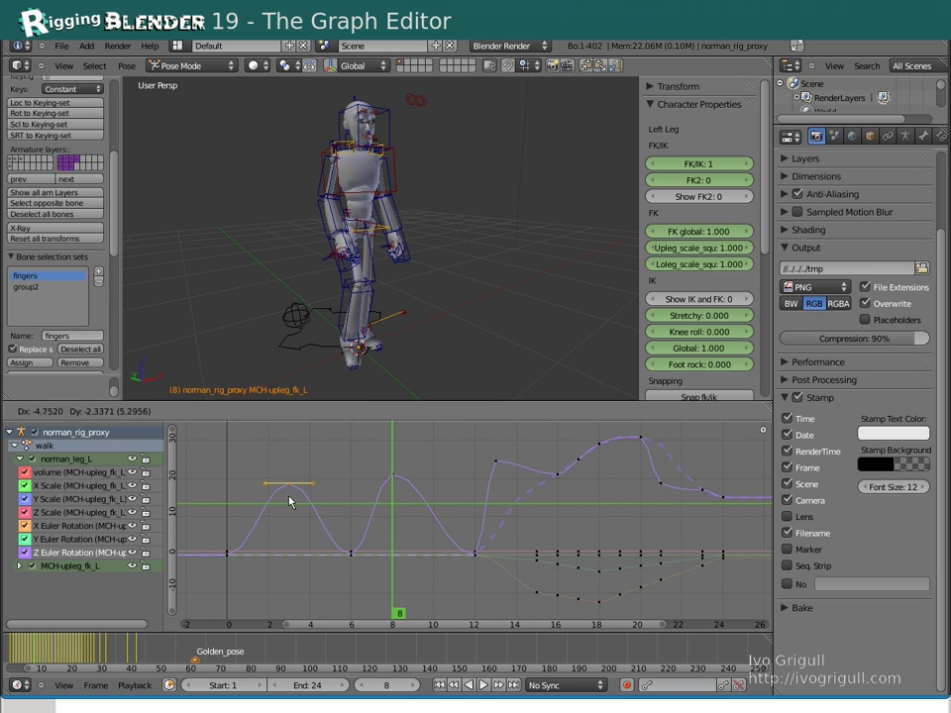
{"action": "left_click", "coordinate": [287, 486]}
- Try Linear interpolation on all keyframes of the left upper leg's curves
{"action": "key", "text": "a"}
{"action": "key", "text": "a"}
{"action": "key", "text": "t"}
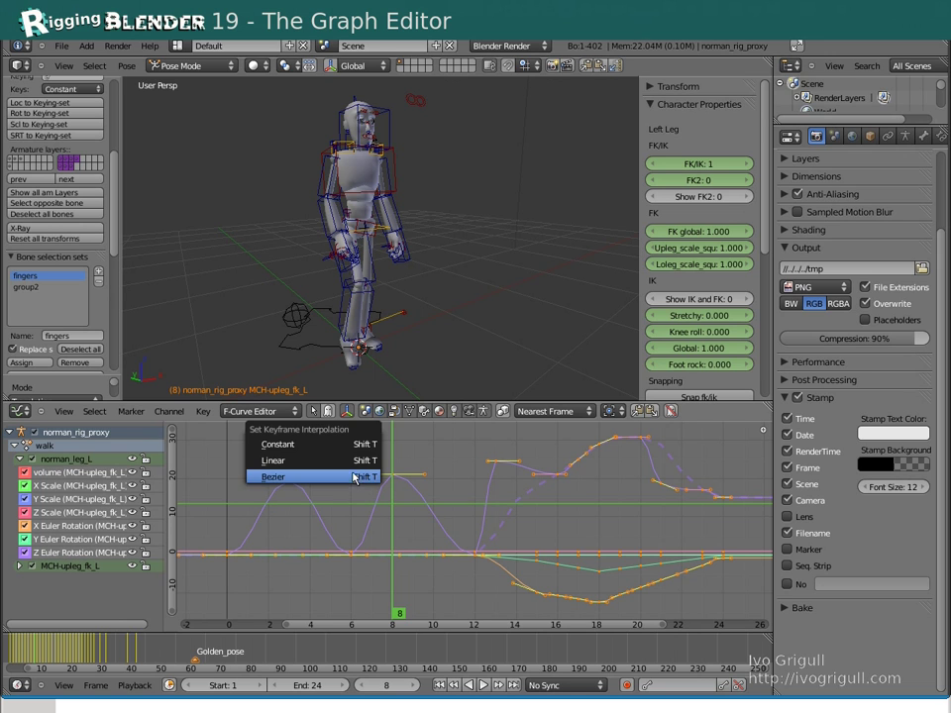
{"action": "left_click", "coordinate": [359, 460]}
- Set the handle type of the Z Euler Rotation keyframe at frame 8 to Aligned, and deselect all keyframes
{"action": "left_click", "coordinate": [402, 477]}
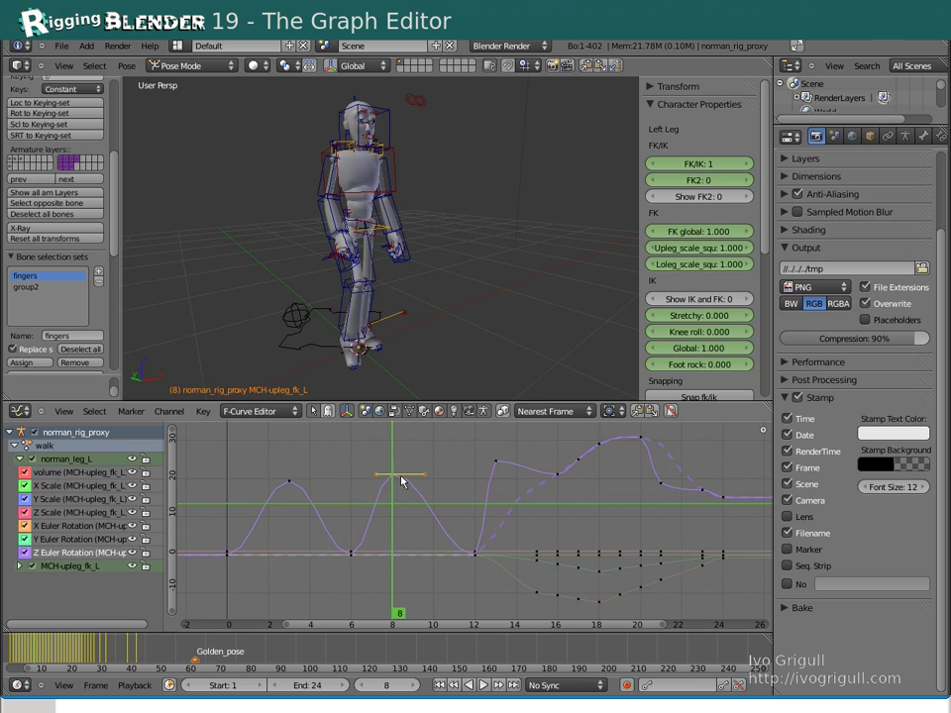
{"action": "key", "text": "v"}
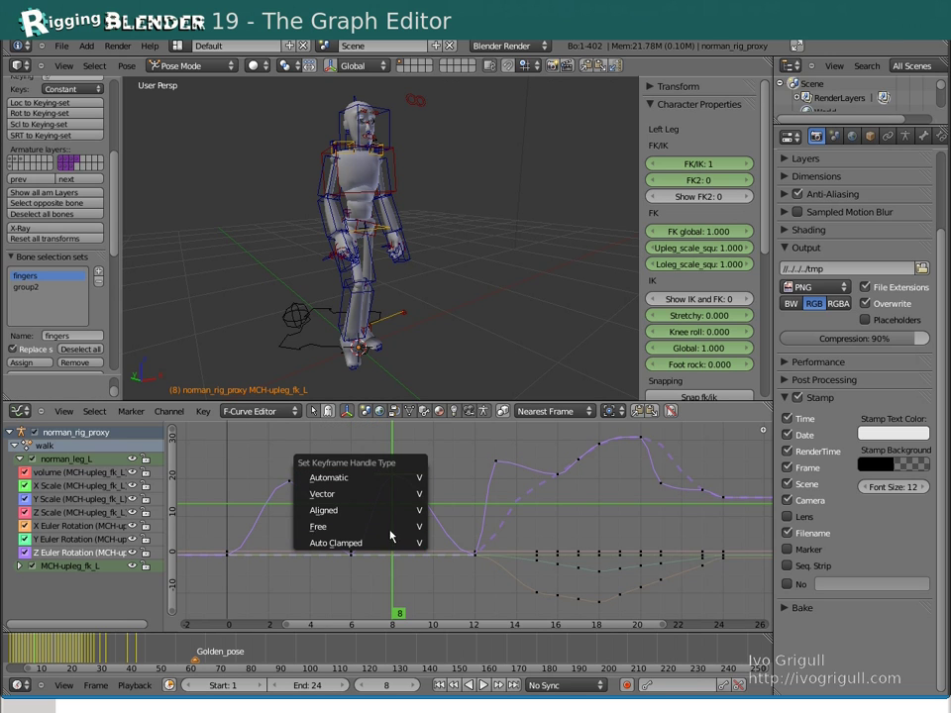
{"action": "left_click", "coordinate": [389, 511]}
{"action": "key", "text": "a"}
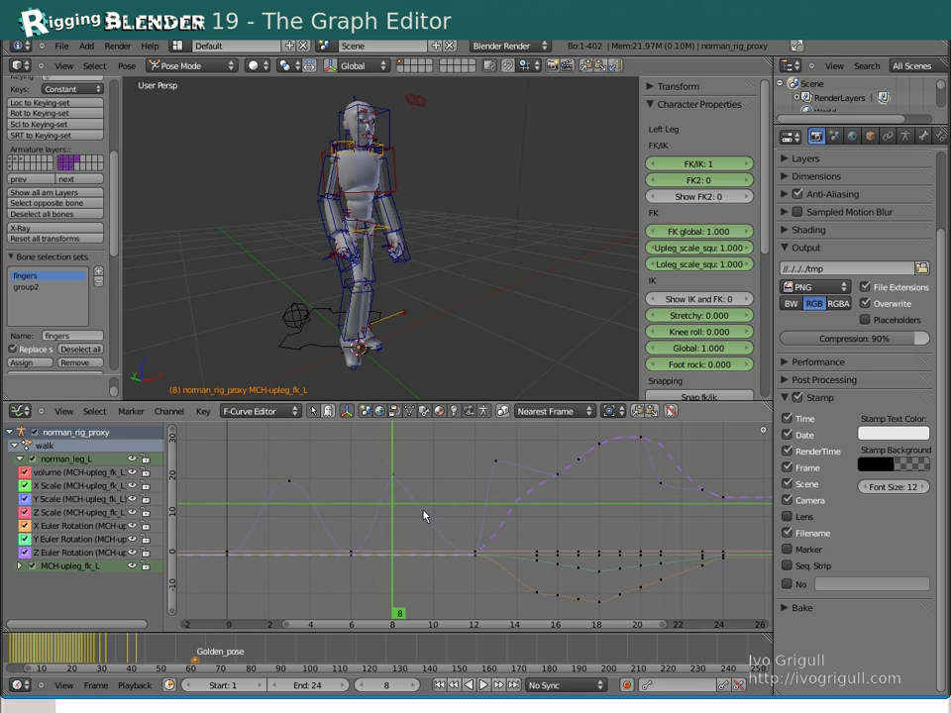
- Show the curve properties and raise the Z Euler Rotation keyframe at frame 13 by editing its key coordinates
{"action": "key", "text": "n"}
{"action": "left_click", "coordinate": [408, 466]}
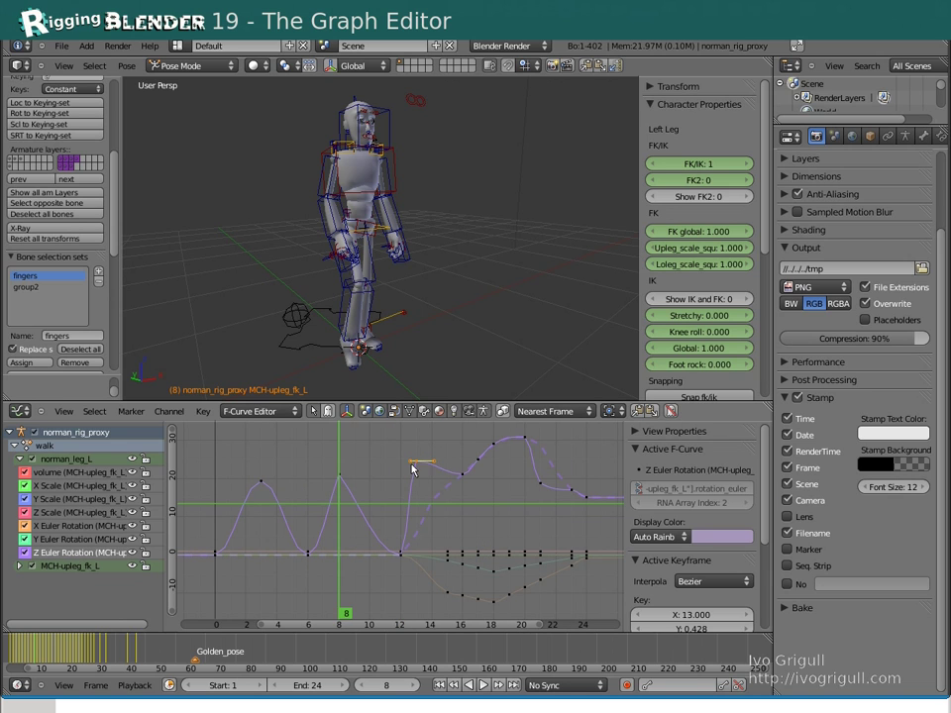
{"action": "scroll", "coordinate": [770, 538], "scroll_direction": "down", "scroll_amount": 4}
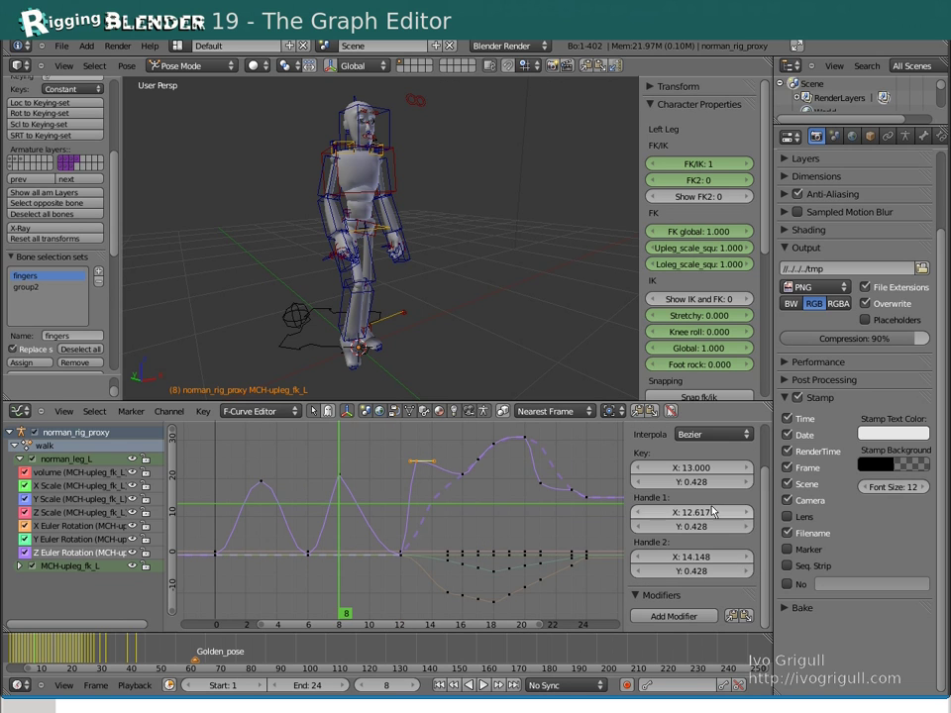
{"action": "mouse_move", "coordinate": [699, 467]}
{"action": "left_mouse_down"}
{"action": "mouse_move", "coordinate": [687, 472]}
{"action": "mouse_move", "coordinate": [724, 482]}
{"action": "mouse_move", "coordinate": [691, 483]}
{"action": "mouse_move", "coordinate": [699, 481]}
{"action": "left_mouse_up"}
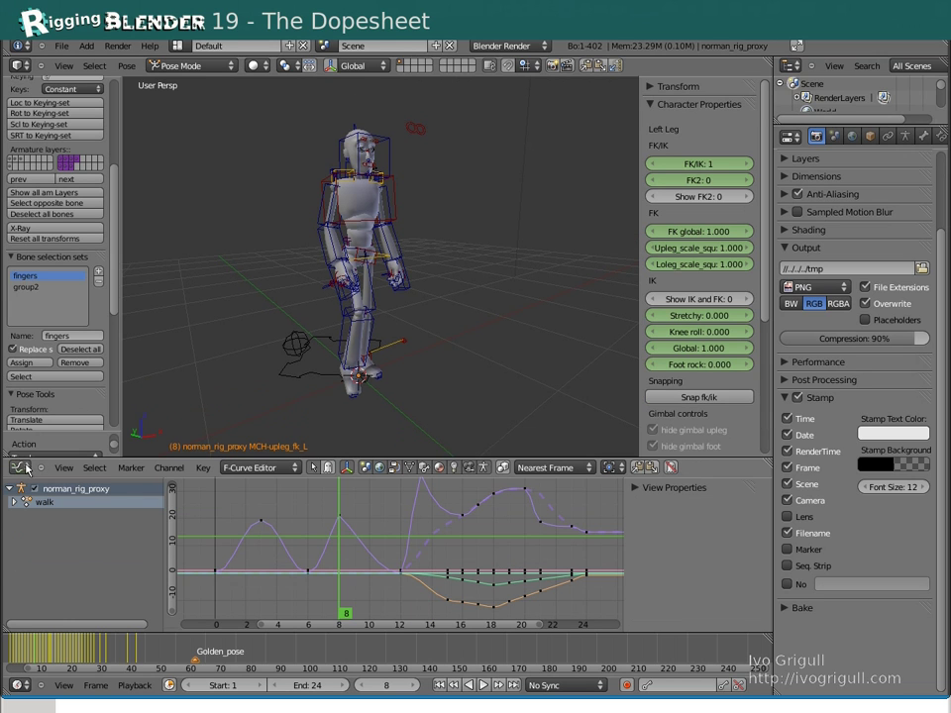
- Split the 3D view horizontally and change the new lower area to a DopeSheet
{"action": "left_click_drag", "start_coordinate": [8, 453], "coordinate": [10, 305]}
{"action": "left_click", "coordinate": [18, 312]}
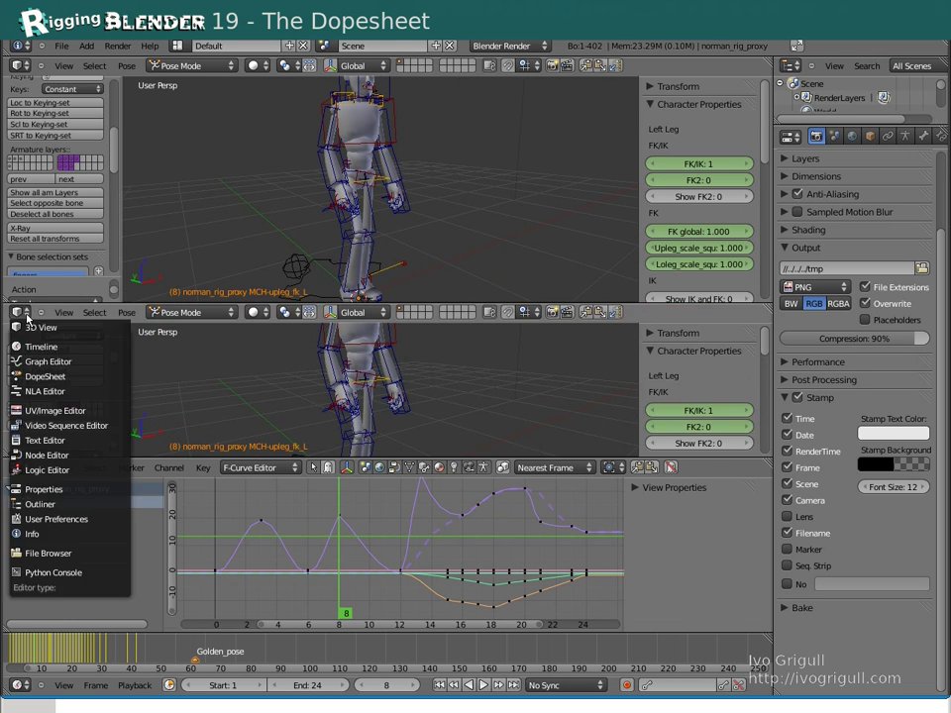
{"action": "left_click", "coordinate": [44, 376]}
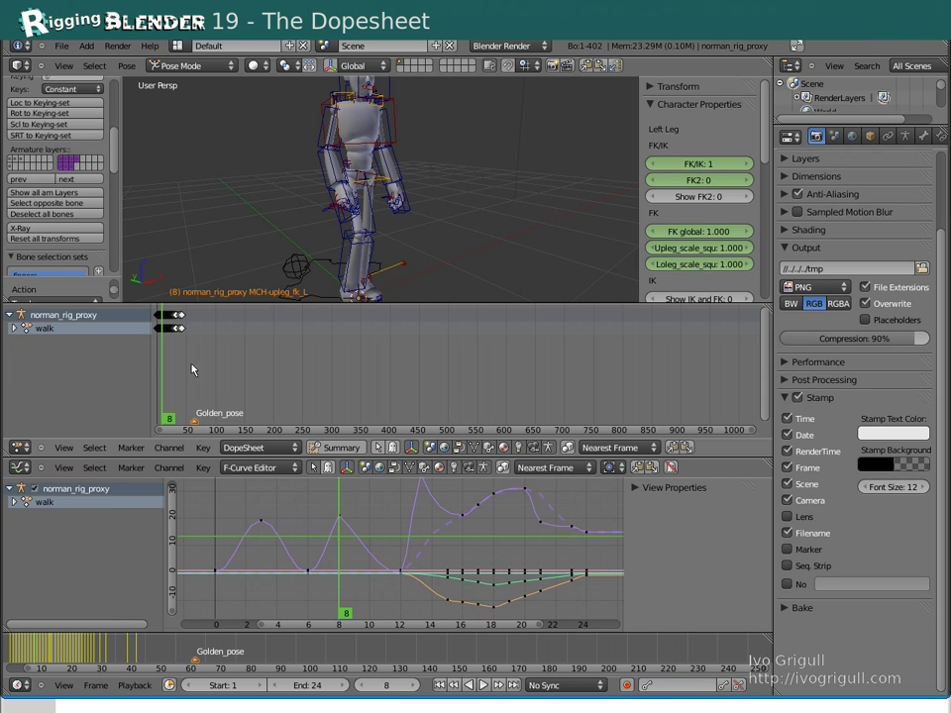
- Expand and collapse the walk action's channels in the DopeSheet, and shrink the DopeSheet area to enlarge the 3D view
{"action": "middle_click_drag", "start_coordinate": [221, 382], "coordinate": [459, 383]}
{"action": "middle_click_drag", "start_coordinate": [345, 406], "coordinate": [472, 419]}
{"action": "scroll", "coordinate": [471, 420], "scroll_direction": "up", "scroll_amount": 3}
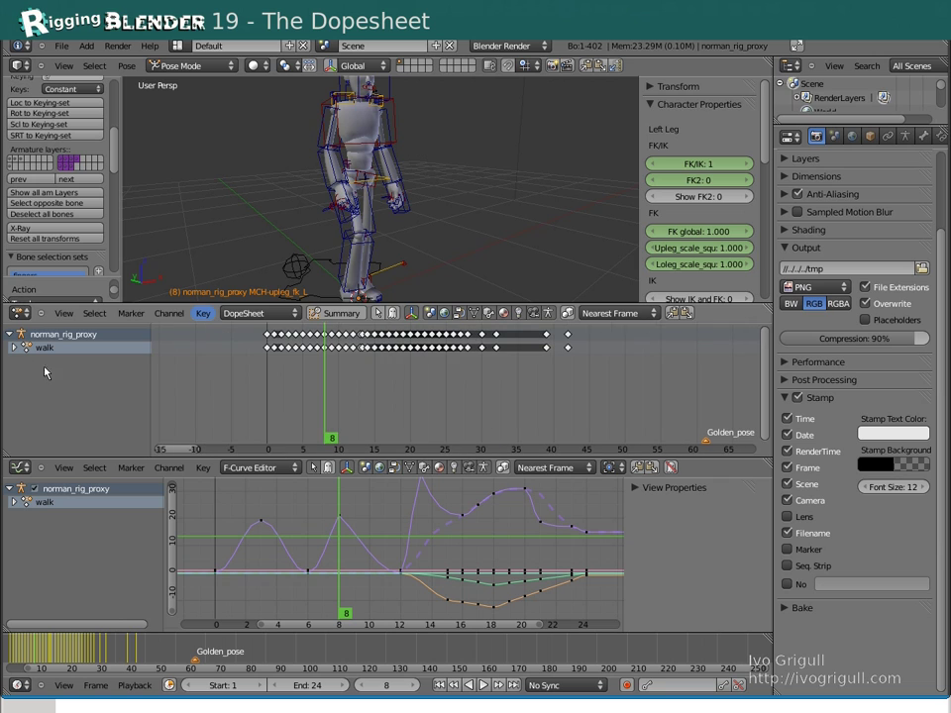
{"action": "left_click", "coordinate": [15, 348]}
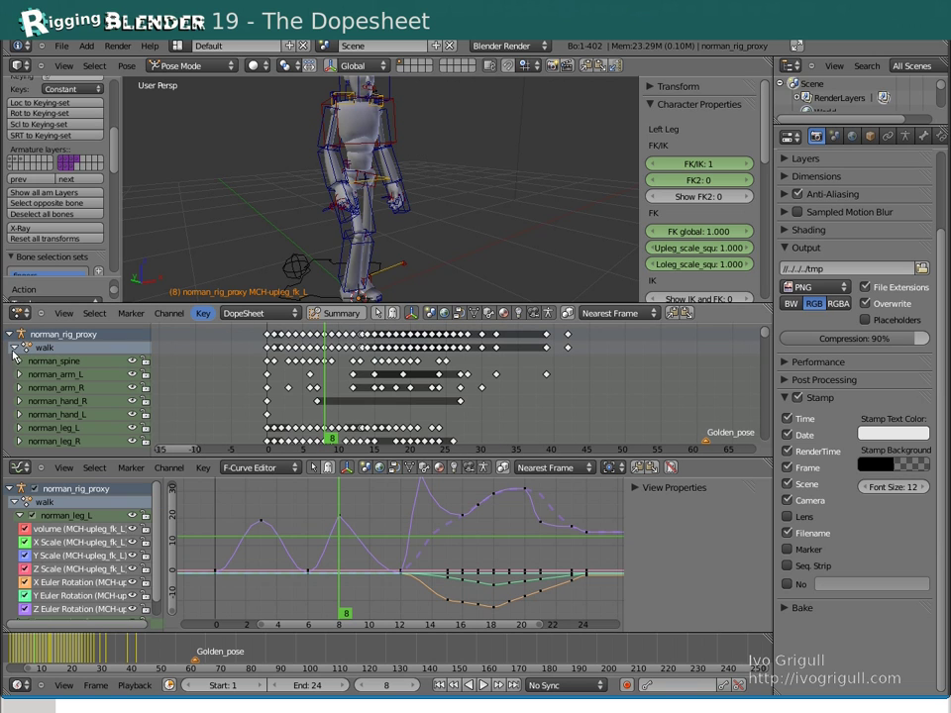
{"action": "left_click", "coordinate": [14, 347]}
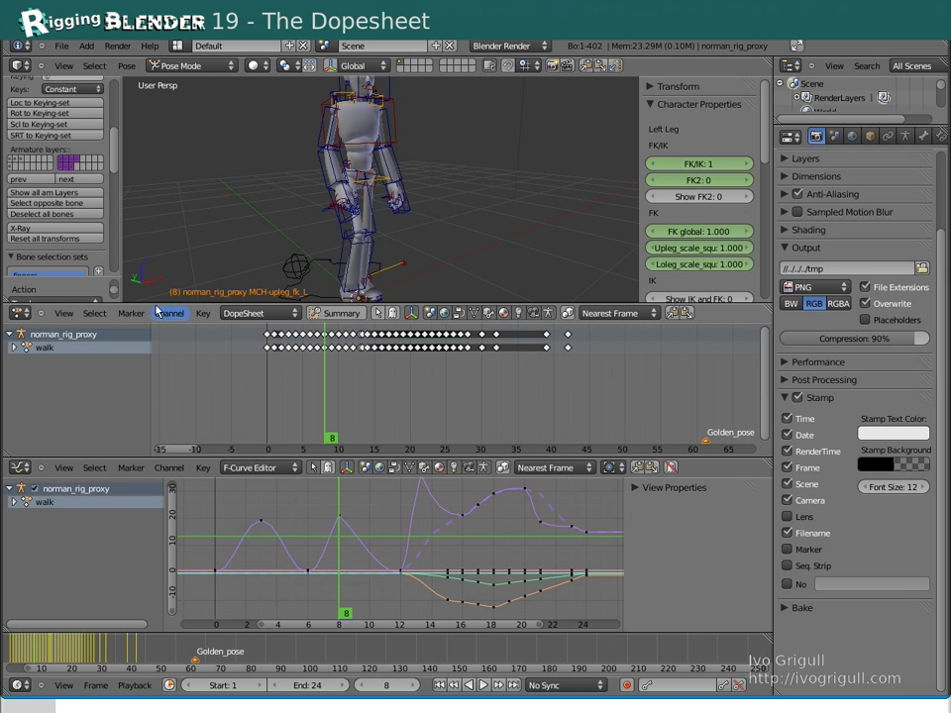
{"action": "left_click_drag", "start_coordinate": [156, 309], "coordinate": [194, 391]}
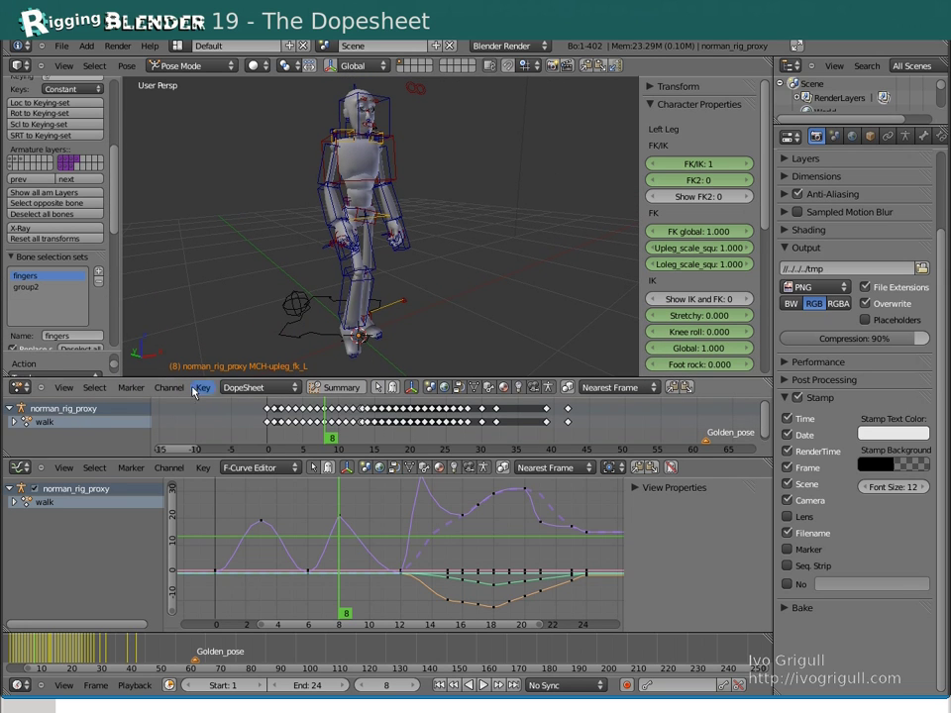
- Select all walk keyframes in the DopeSheet, try scaling them in time, and deselect them
{"action": "left_click", "coordinate": [337, 423]}
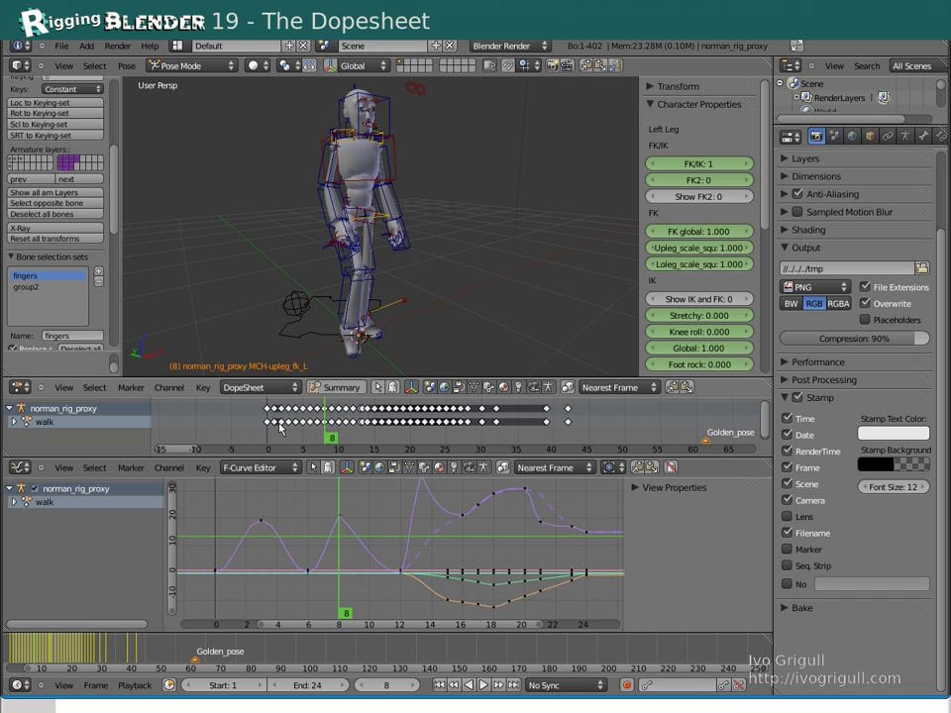
{"action": "left_click_drag", "start_coordinate": [258, 414], "coordinate": [576, 410]}
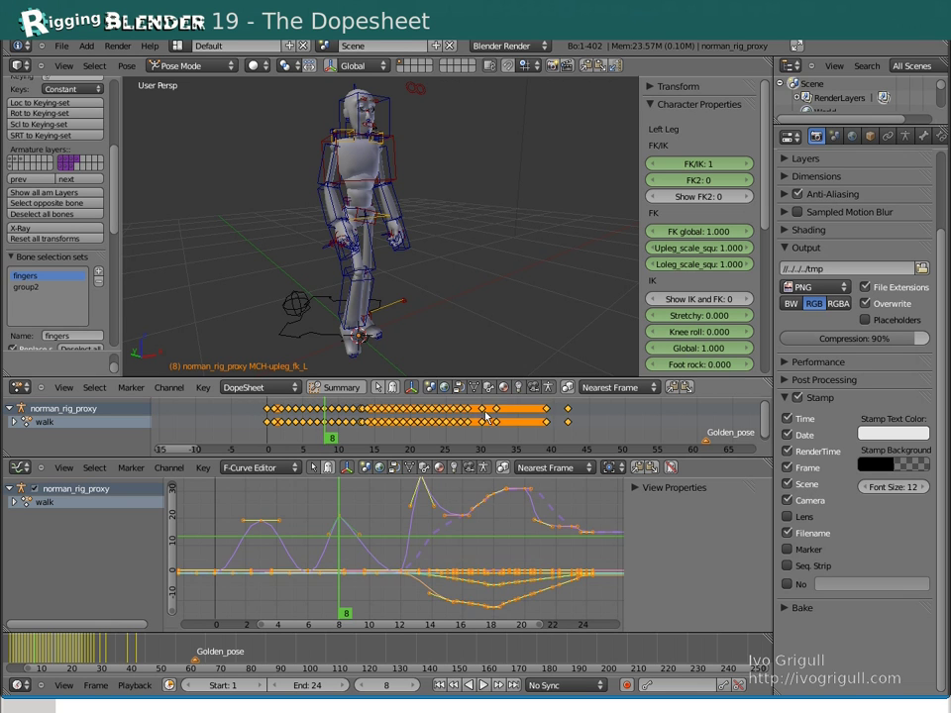
{"action": "key", "text": "s"}
{"action": "left_click", "coordinate": [368, 422]}
{"action": "key", "text": "a"}
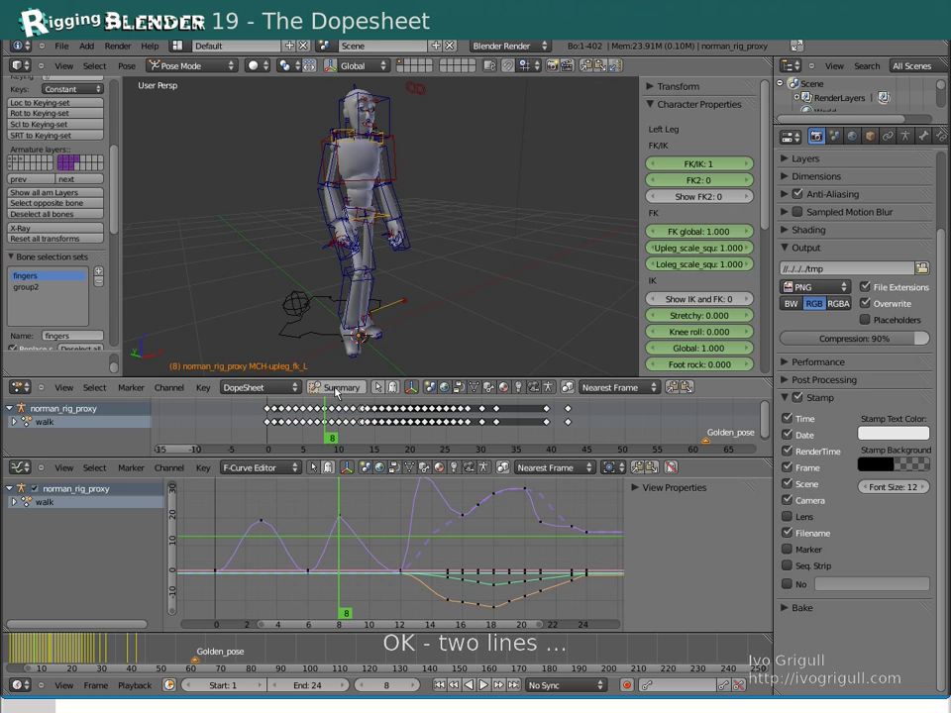
- Turn the DopeSheet summary channel on and off, and enlarge the DopeSheet area slightly
{"action": "left_click", "coordinate": [337, 387]}
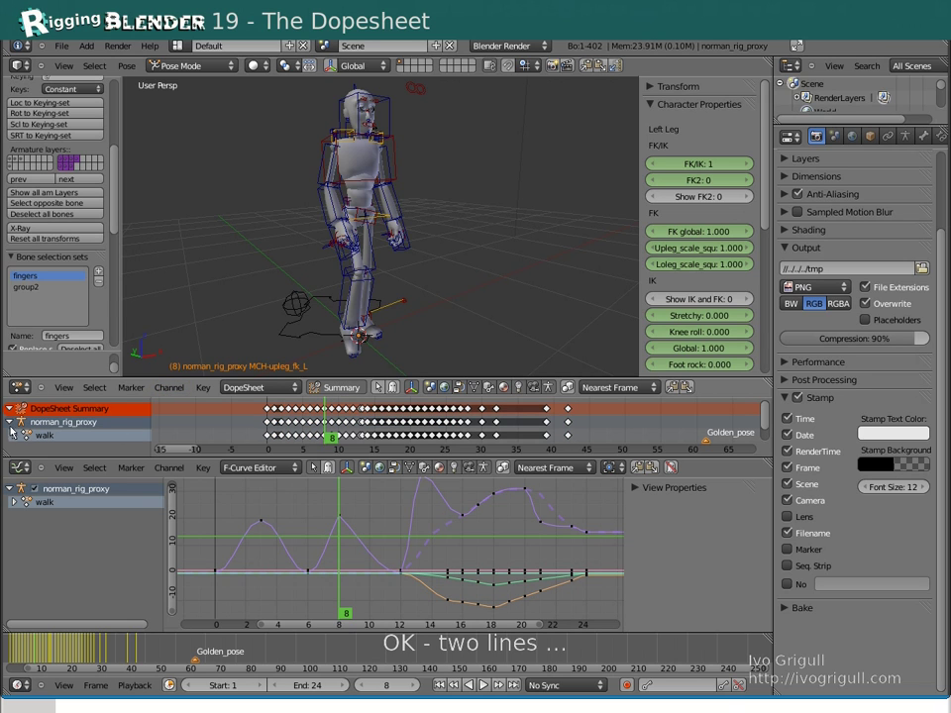
{"action": "mouse_move", "coordinate": [200, 378]}
{"action": "left_mouse_down"}
{"action": "mouse_move", "coordinate": [200, 401]}
{"action": "mouse_move", "coordinate": [200, 374]}
{"action": "left_mouse_up"}
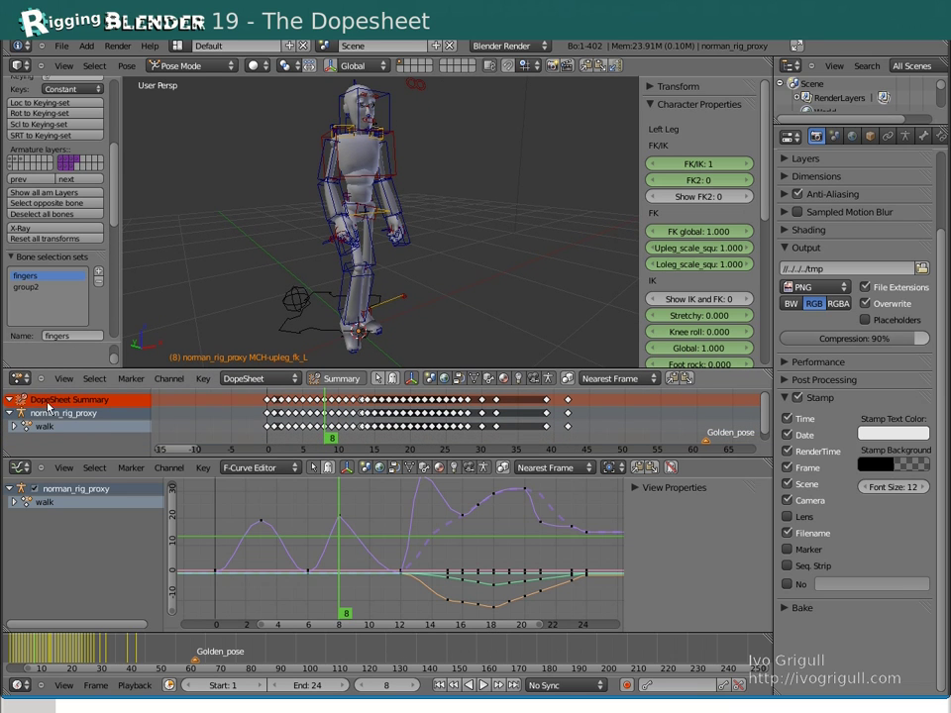
{"action": "left_click", "coordinate": [335, 378]}
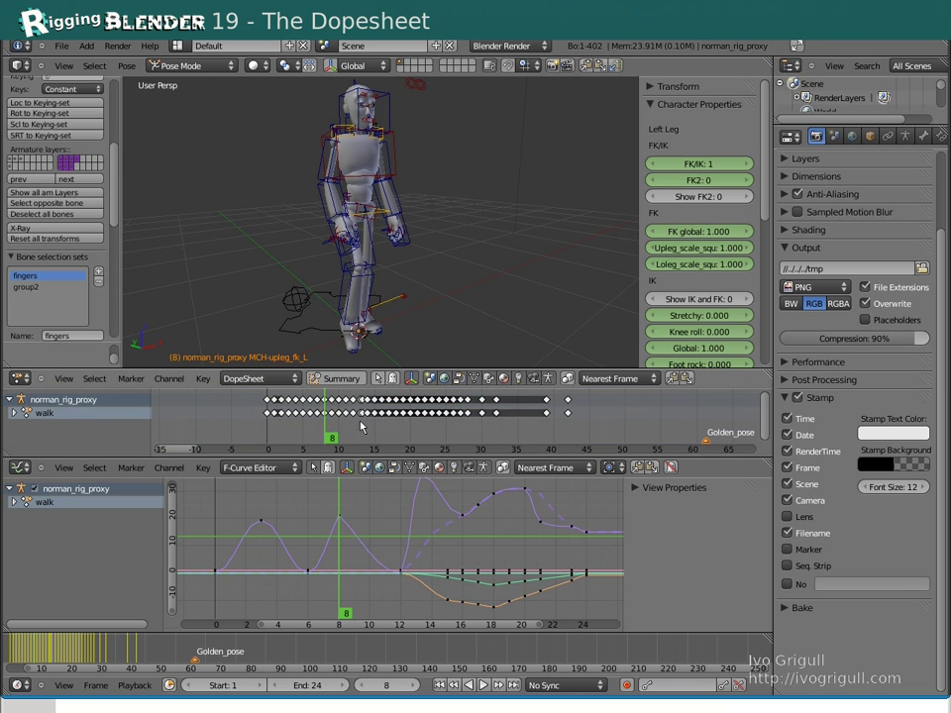
- Move the current frame to 13 and select the walk keyframes before it, ending with those after it selected
{"action": "left_click", "coordinate": [362, 425]}
{"action": "right_click", "coordinate": [329, 424], "text": "ctrl"}
{"action": "right_click", "coordinate": [406, 426], "text": "ctrl"}
{"action": "right_click", "coordinate": [335, 427], "text": "ctrl"}
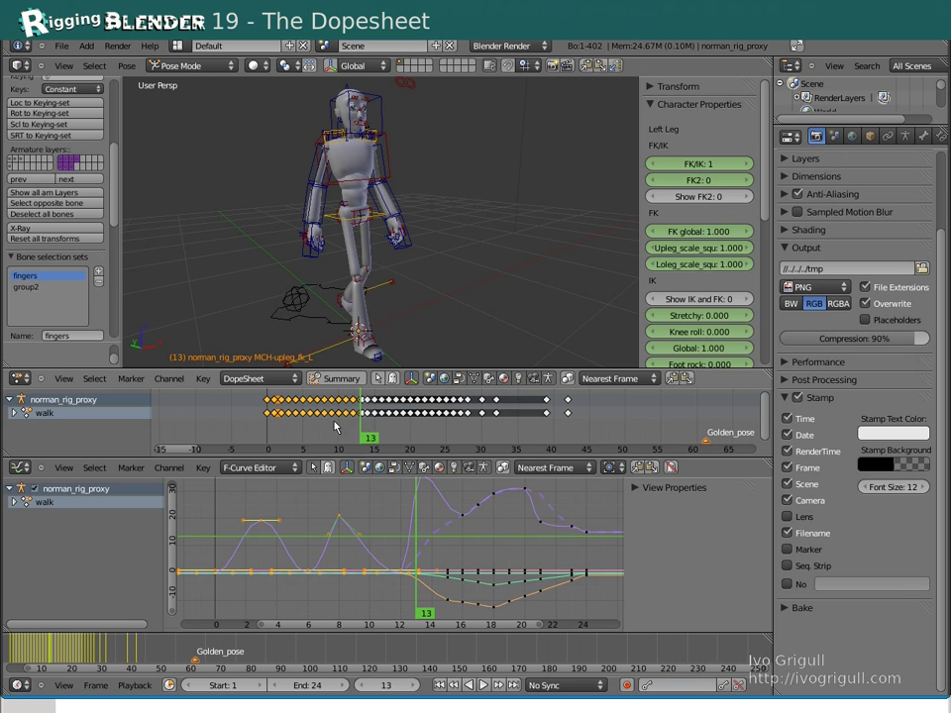
{"action": "right_click", "coordinate": [393, 430], "text": "ctrl"}
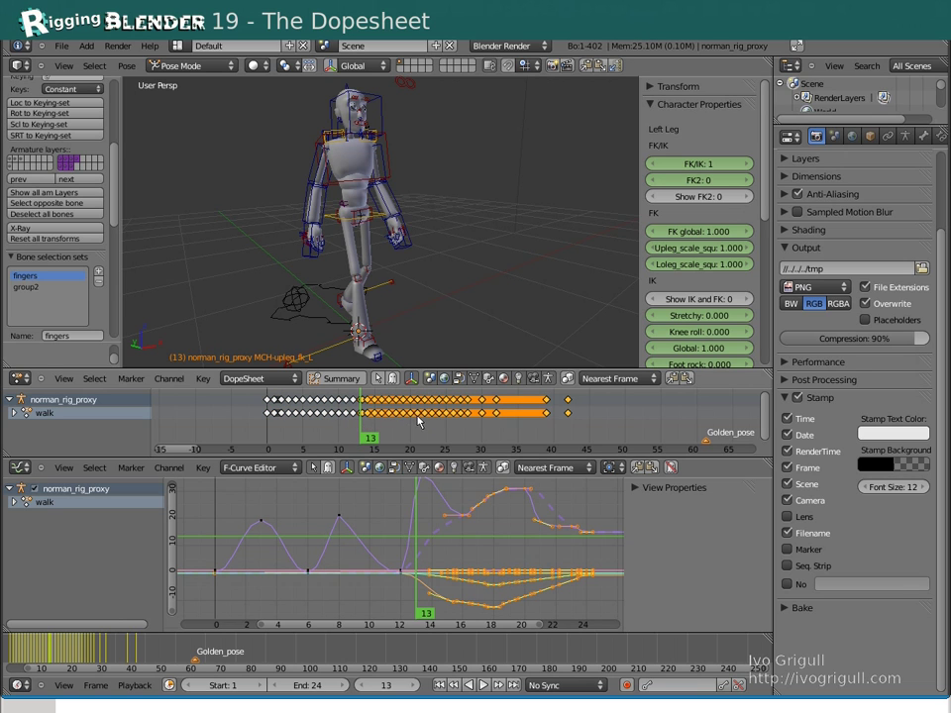
- Try moving and time-sliding the selected walk keyframes after frame 13
{"action": "key", "text": "g"}
{"action": "key", "text": "Escape"}
{"action": "key", "text": "shift+t"}
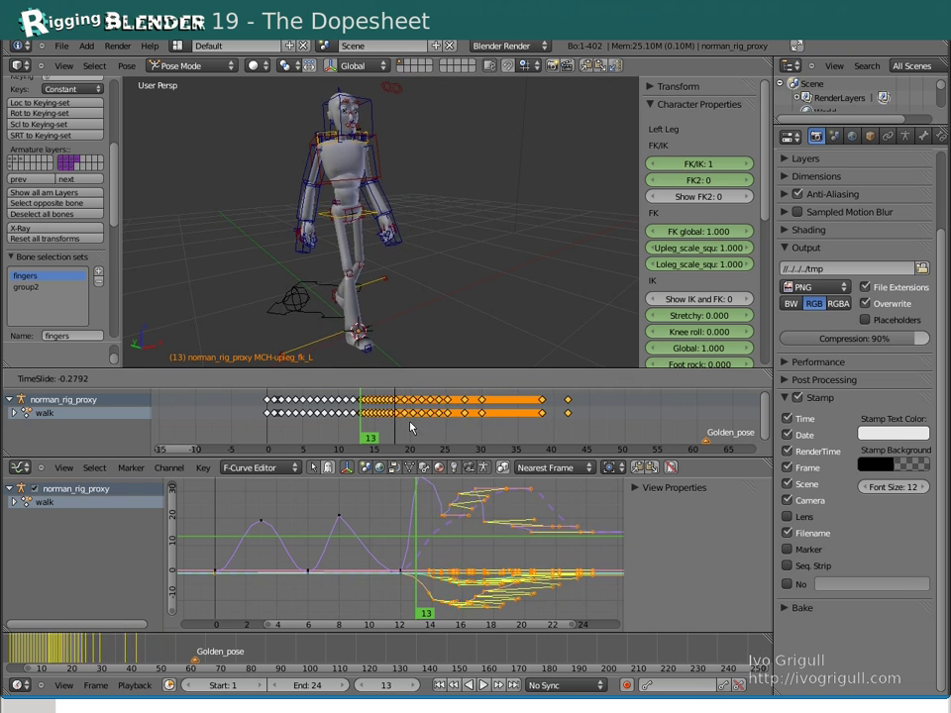
{"action": "left_click", "coordinate": [409, 424]}
- Change the walk keyframe at frame 20 to the cyan keyframe type and the one at frame 10 to the red type
{"action": "right_click", "coordinate": [406, 414]}
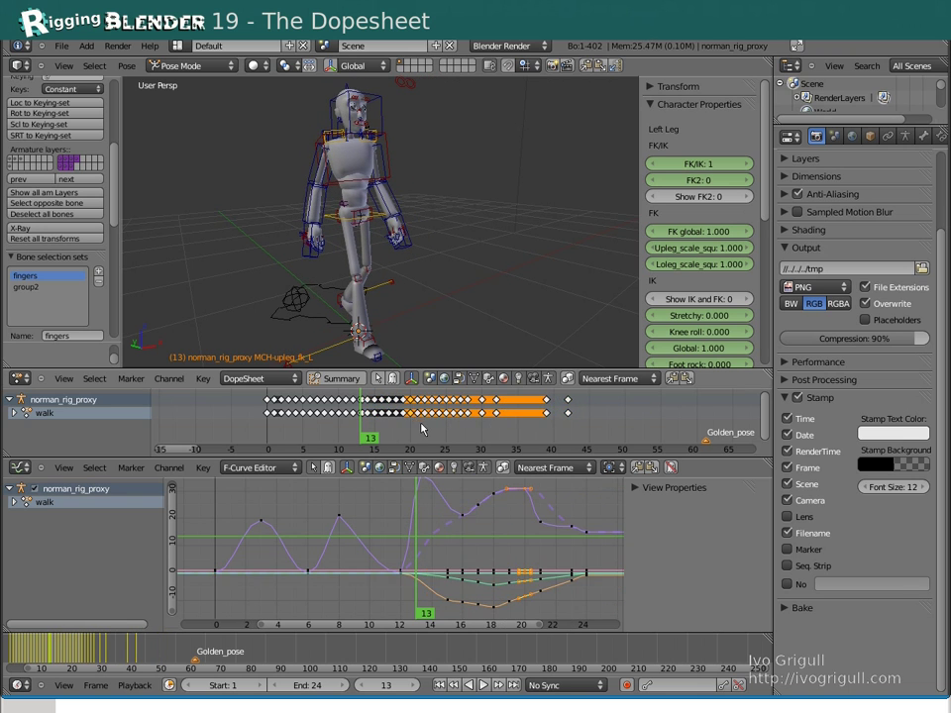
{"action": "key", "text": "r"}
{"action": "left_click", "coordinate": [433, 442]}
{"action": "left_click", "coordinate": [295, 412]}
{"action": "key", "text": "r"}
{"action": "left_click", "coordinate": [295, 446]}
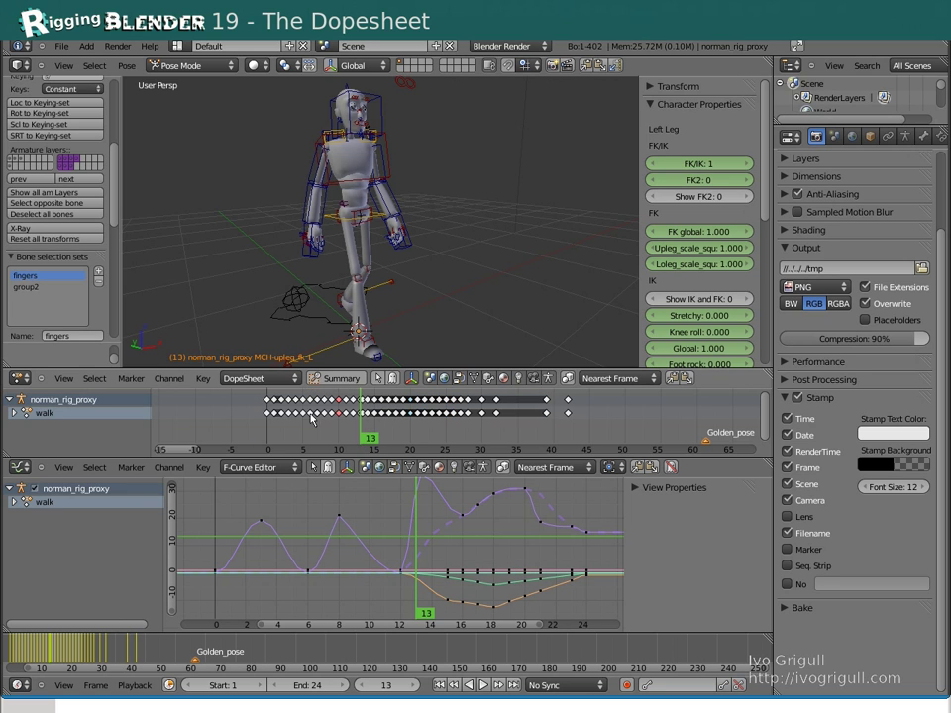
{"action": "key", "text": "r"}
{"action": "left_click", "coordinate": [297, 419]}
{"action": "left_click", "coordinate": [538, 406], "text": "ctrl"}
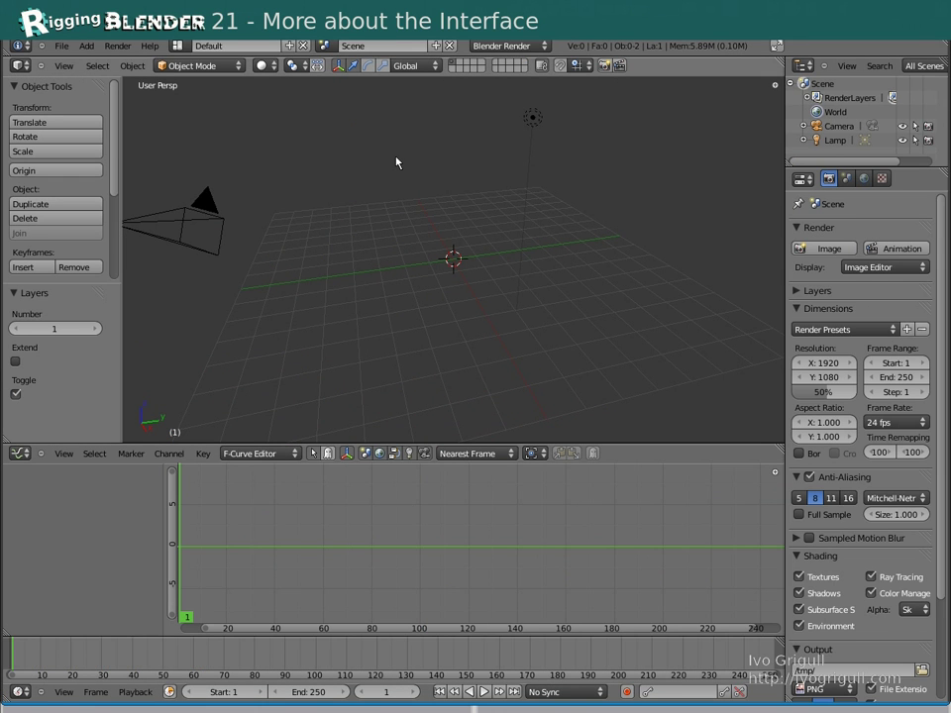
- View the Game Logic, Video Editing and Animation screen layouts, and return to the Default layout
{"action": "left_click", "coordinate": [180, 45]}
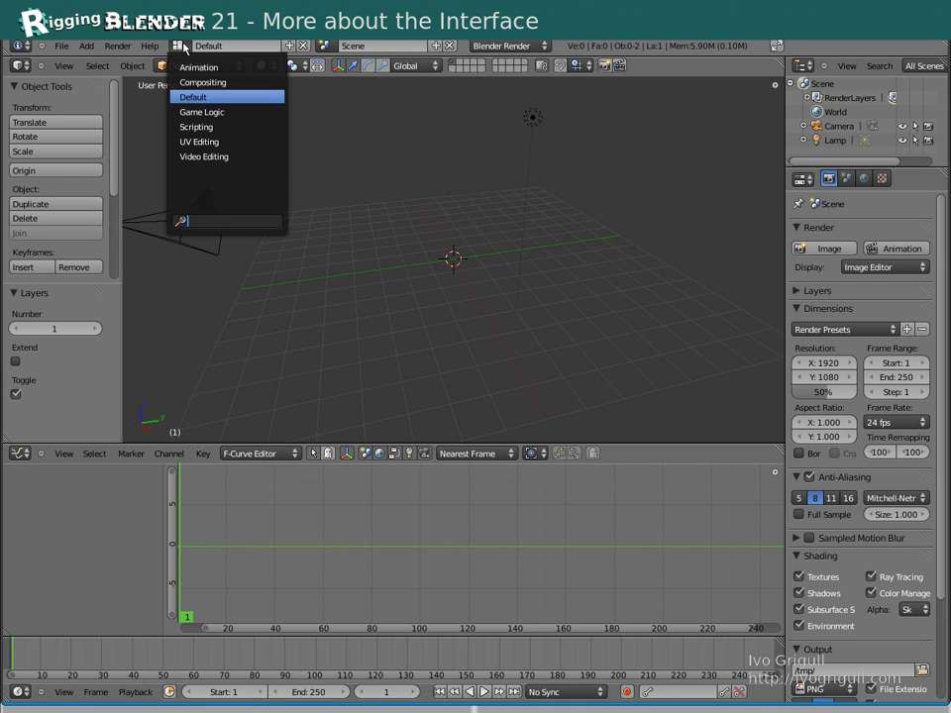
{"action": "left_click", "coordinate": [198, 113]}
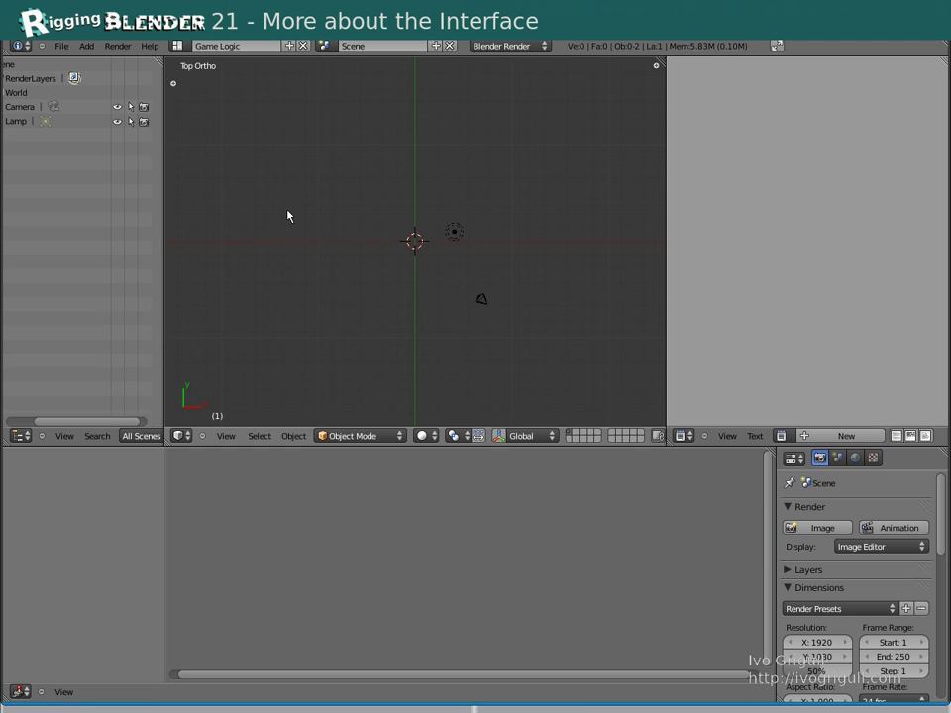
{"action": "key", "text": "ctrl+Right"}
{"action": "key", "text": "ctrl+Right"}
{"action": "key", "text": "ctrl+Right"}
{"action": "key", "text": "ctrl+Right"}
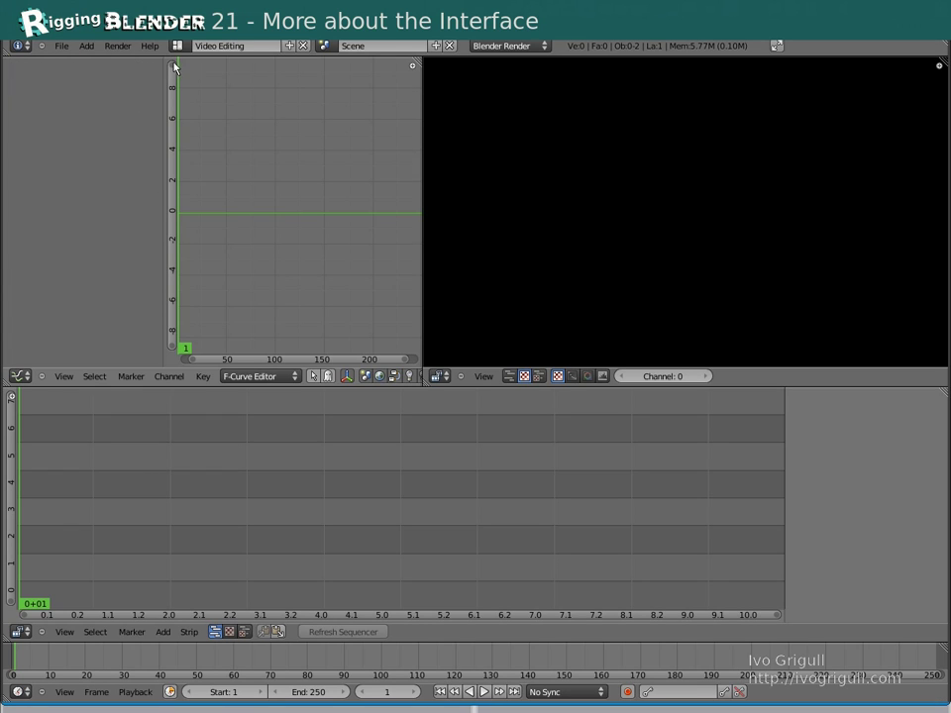
{"action": "left_click", "coordinate": [176, 46]}
{"action": "left_click", "coordinate": [180, 67]}
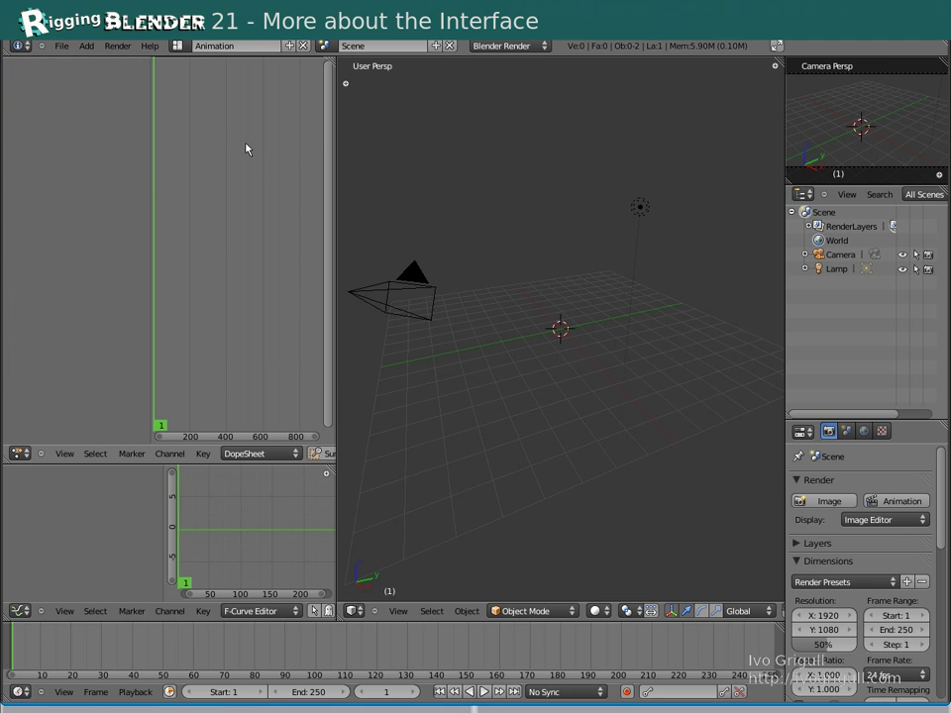
{"action": "left_click", "coordinate": [176, 45]}
{"action": "left_click", "coordinate": [186, 98]}
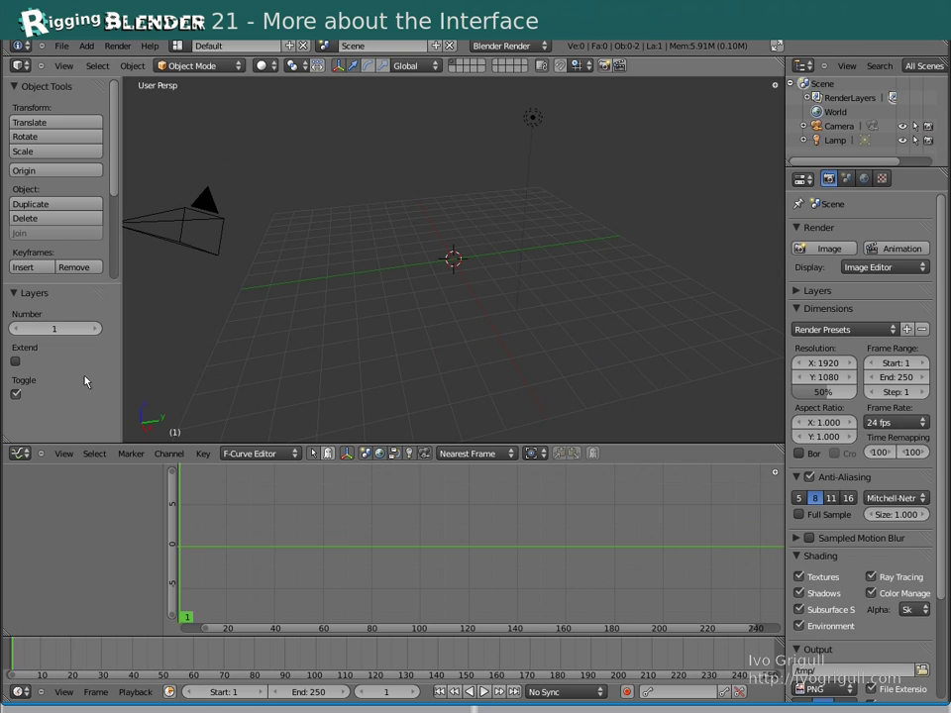
- Split the 3D view vertically into two areas and join them back into one
{"action": "left_click_drag", "start_coordinate": [9, 448], "coordinate": [16, 327]}
{"action": "left_click_drag", "start_coordinate": [9, 442], "coordinate": [203, 489]}
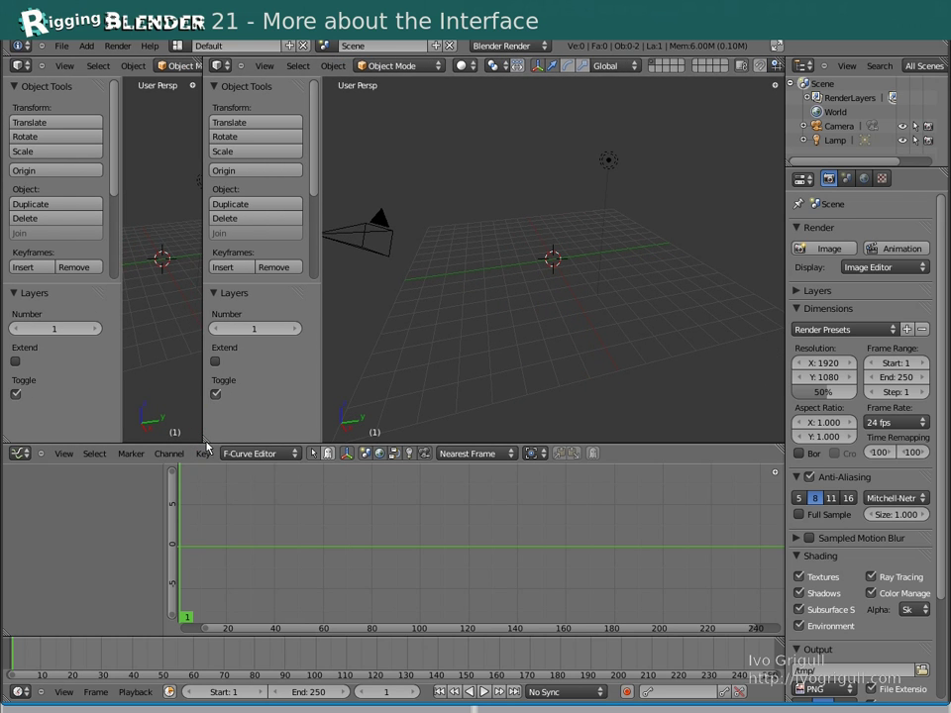
{"action": "left_click_drag", "start_coordinate": [205, 442], "coordinate": [162, 416]}
- Move the 3D view's header to the opposite edge of its area, and hide the header
{"action": "key", "text": "F5"}
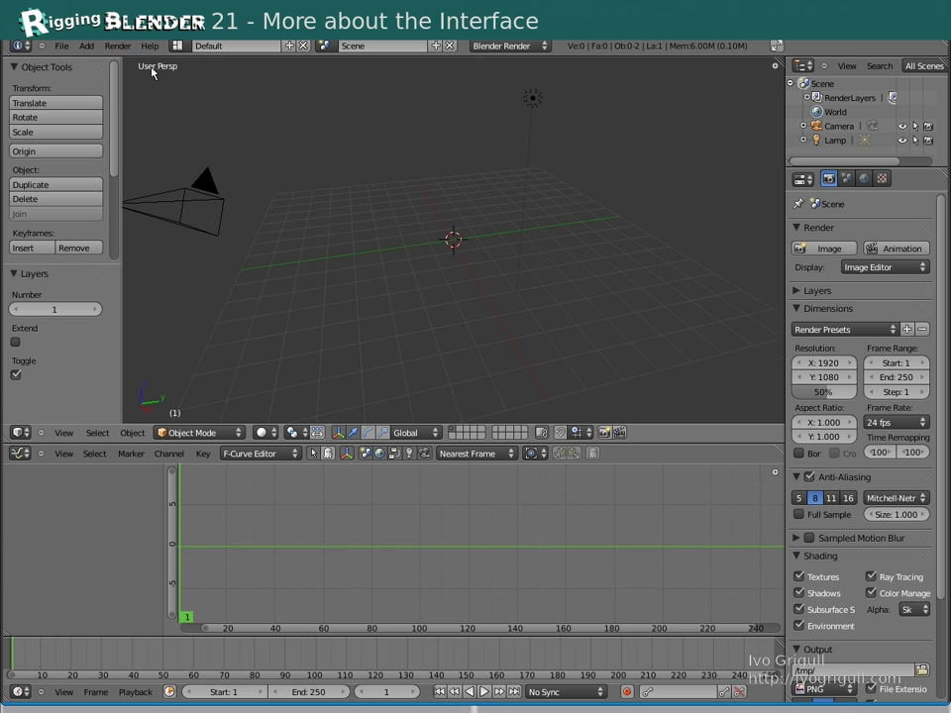
{"action": "right_click", "coordinate": [200, 424]}
{"action": "left_click", "coordinate": [147, 325]}
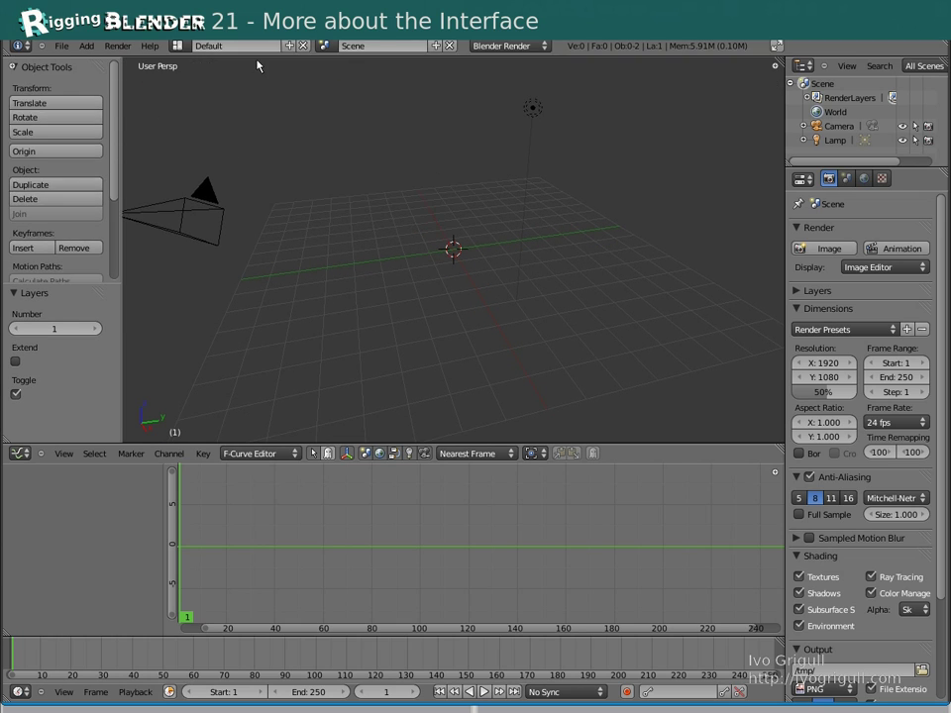
- Show the 3D view's properties, and assign the camera and lamp to the first two layers
{"action": "key", "text": "n"}
{"action": "key", "text": "a"}
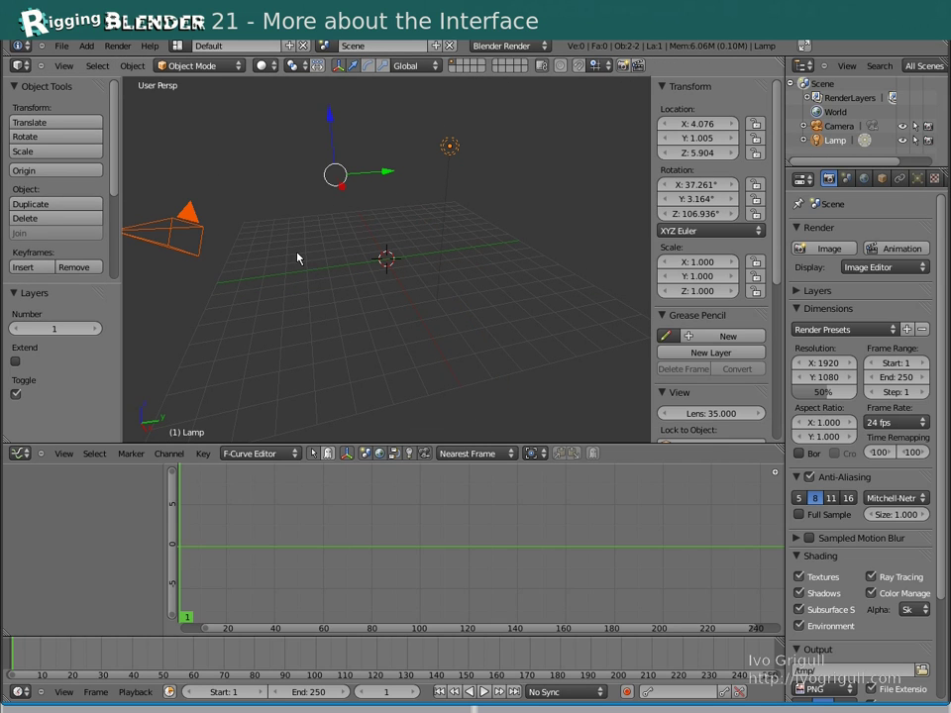
{"action": "key", "text": "m"}
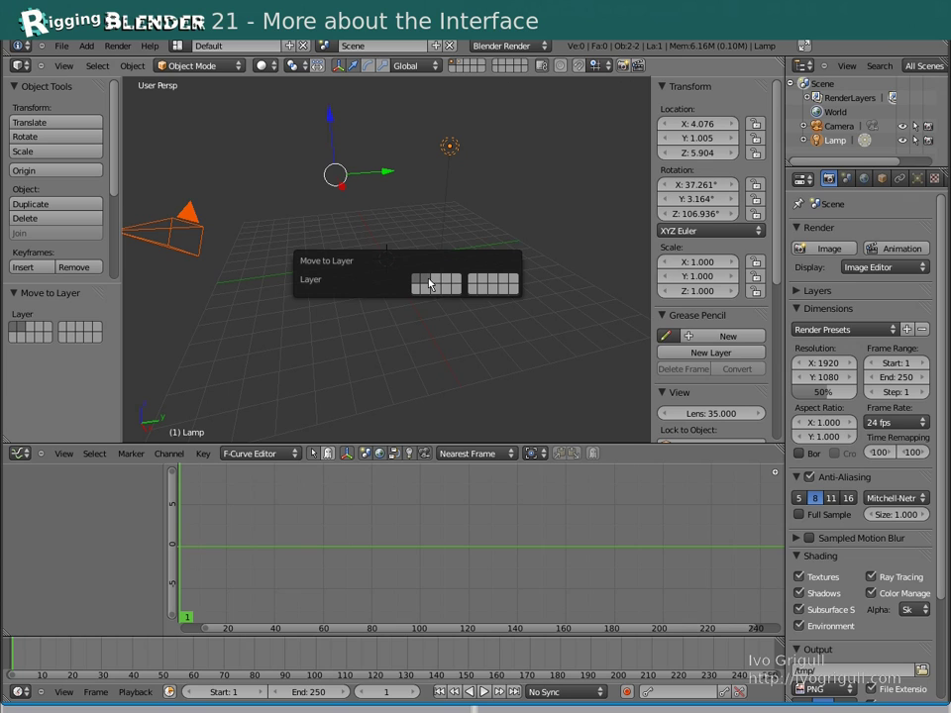
- Deselect everything, copy the lamp's X location of 4.076 into its Y location, and copy and paste further transform values
{"action": "key", "text": "a"}
{"action": "key", "text": "ctrl+c"}
{"action": "key", "text": "ctrl+v"}
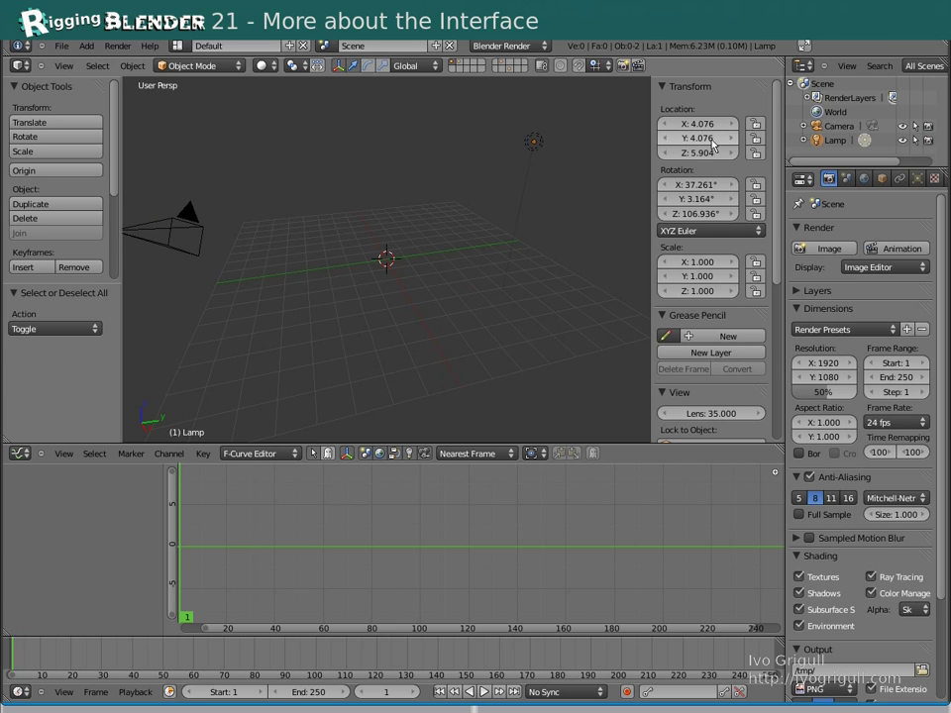
{"action": "key", "text": "ctrl+c"}
{"action": "key", "text": "ctrl+v"}
{"action": "key", "text": "ctrl+v"}
- Add a cube at the world origin, and try trackball-rotating and moving it
{"action": "key", "text": "a"}
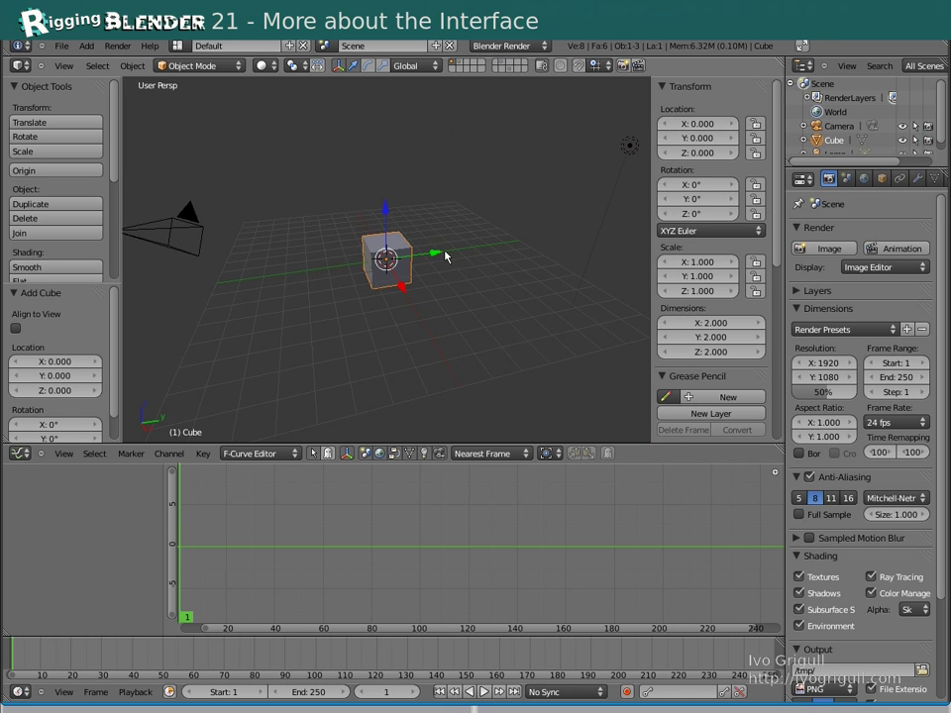
{"action": "key", "text": "r"}
{"action": "key", "text": "r"}
{"action": "key", "text": "Escape"}
{"action": "key", "text": "r"}
{"action": "key", "text": "r"}
{"action": "key", "text": "Escape"}
{"action": "key", "text": "g"}
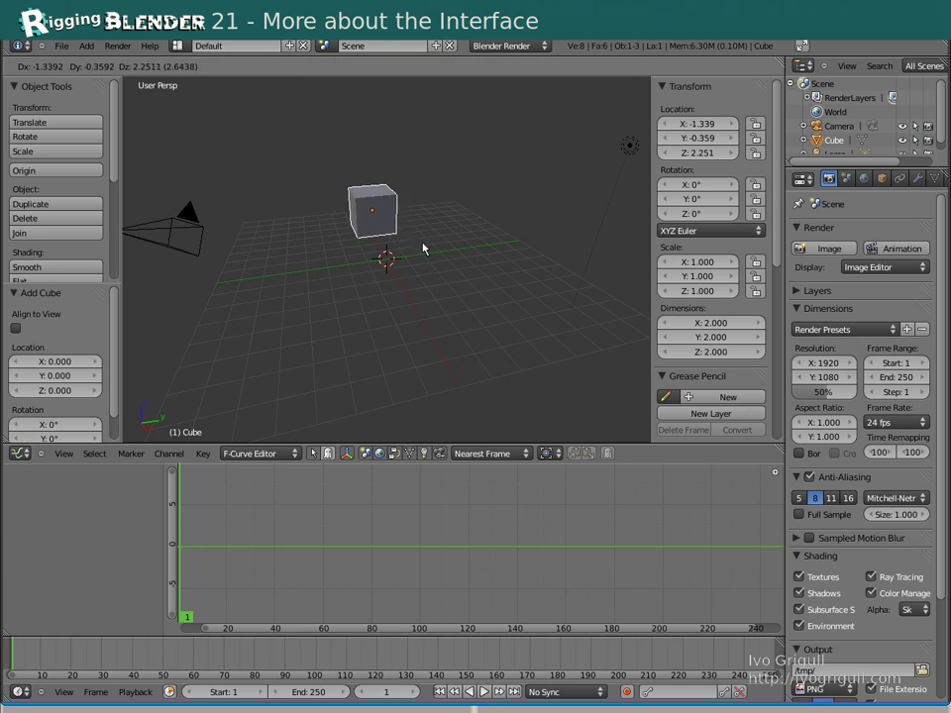
{"action": "key", "text": "Escape"}
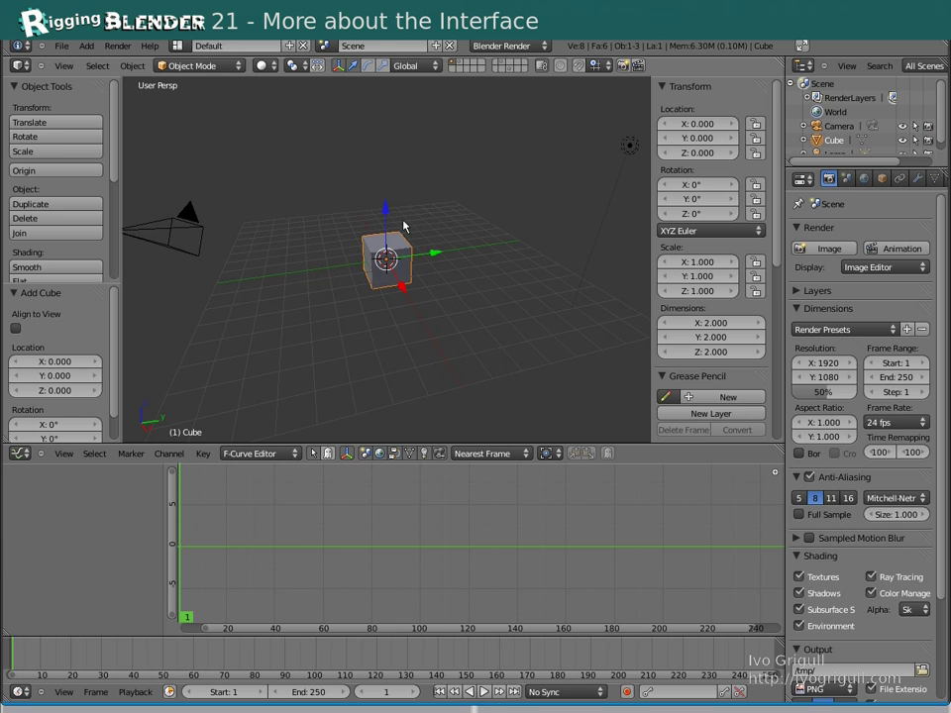
- Delete the cube and undo the deletion
{"action": "key", "text": "x"}
{"action": "left_click", "coordinate": [471, 304]}
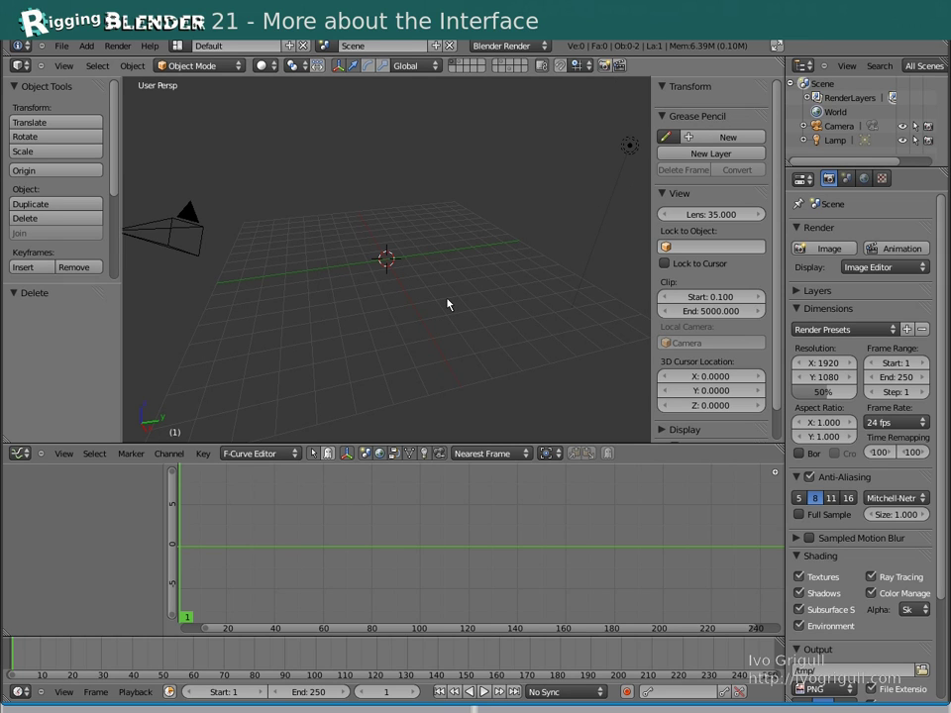
{"action": "key", "text": "ctrl+z"}
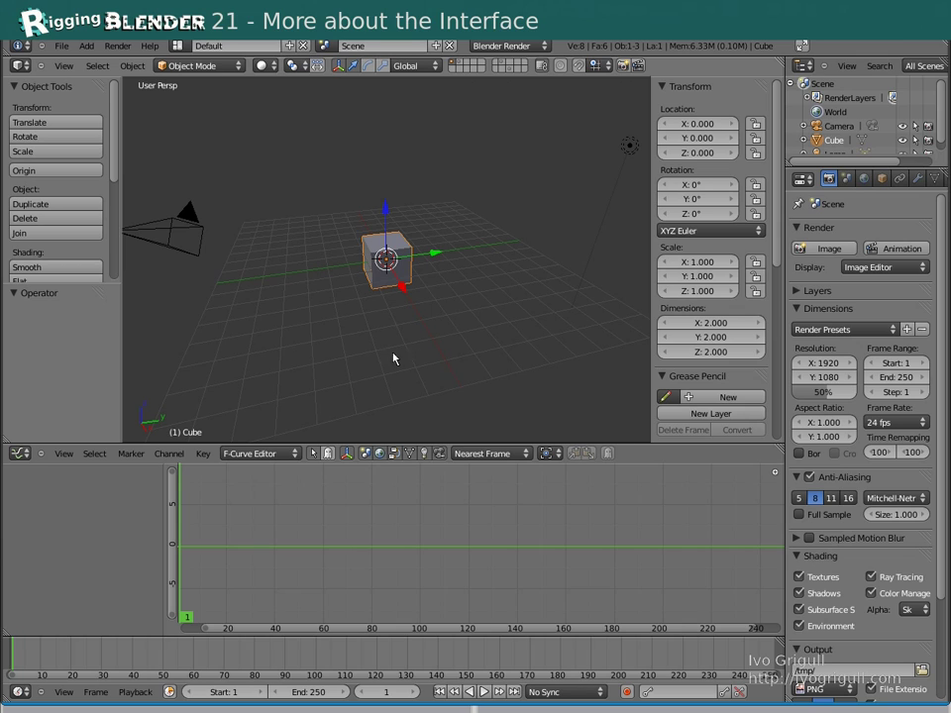
- Deselect everything, place the 3D cursor beside the cube, and reselect the cube
{"action": "key", "text": "a"}
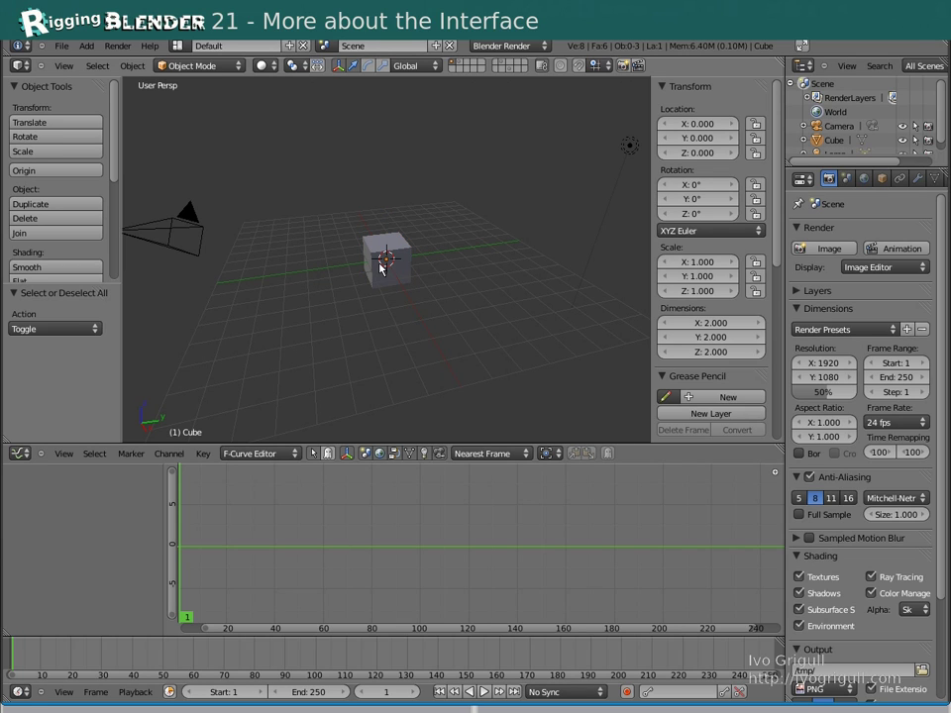
{"action": "left_click", "coordinate": [265, 309]}
{"action": "left_click", "coordinate": [424, 351]}
{"action": "left_click", "coordinate": [464, 262]}
{"action": "right_click", "coordinate": [404, 276]}
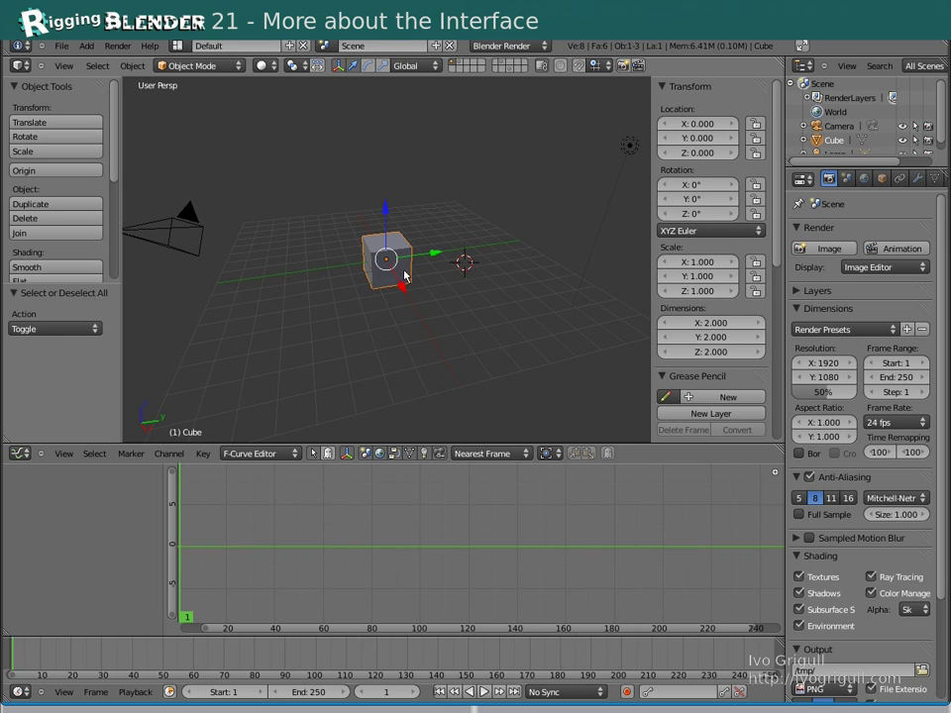
- Show the snap options, set the pivot point to the 3D cursor, and rotate the cube around it
{"action": "key", "text": "shift+s"}
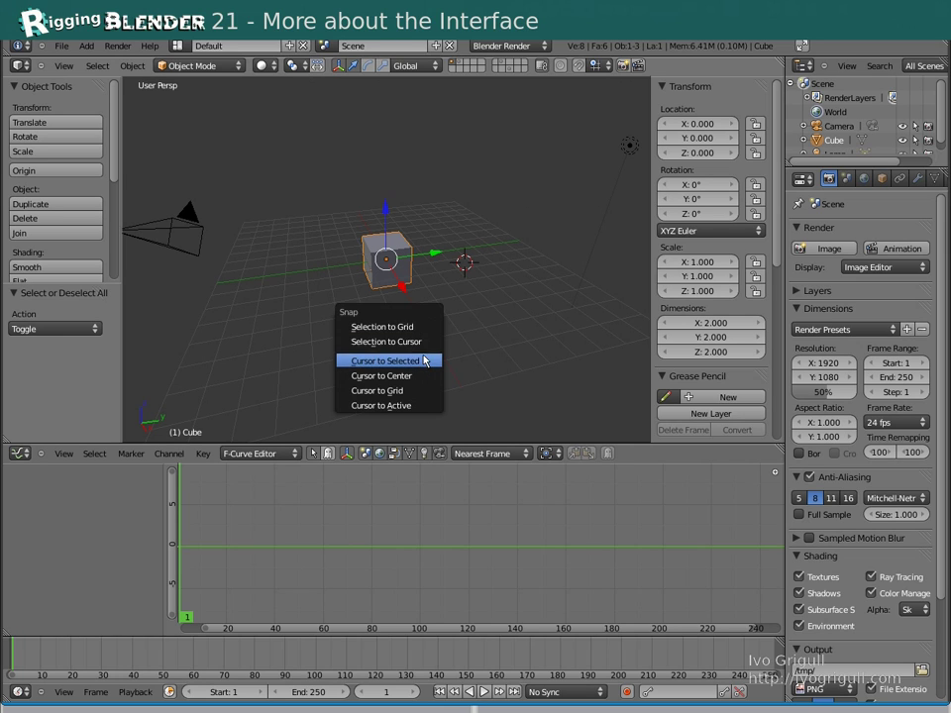
{"action": "left_click", "coordinate": [386, 341]}
{"action": "left_click", "coordinate": [293, 65]}
{"action": "left_click", "coordinate": [318, 95]}
{"action": "key", "text": "r"}
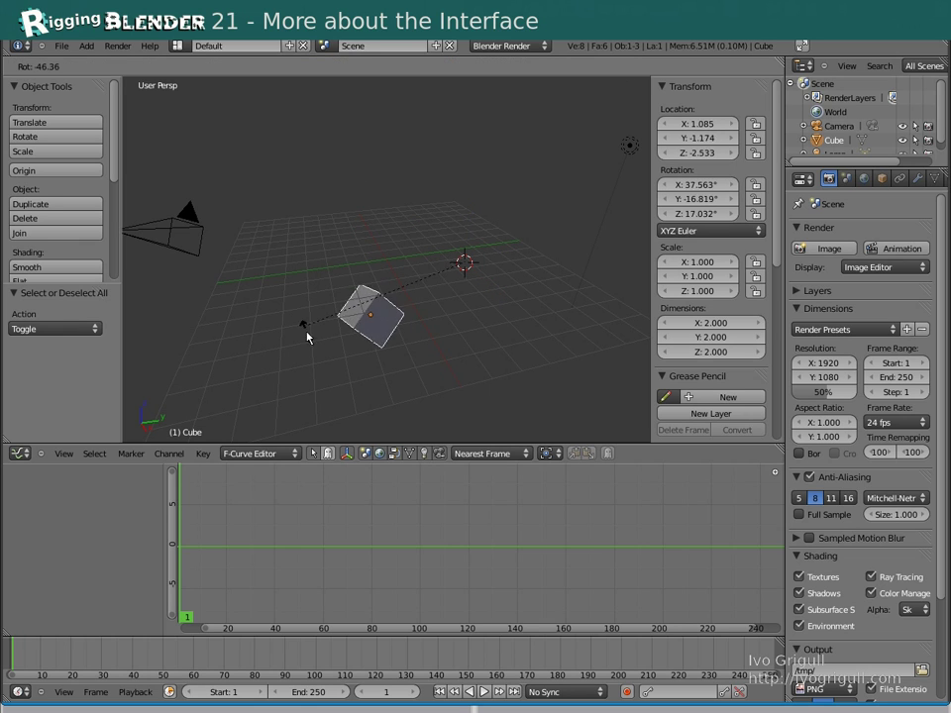
{"action": "left_click", "coordinate": [319, 280]}
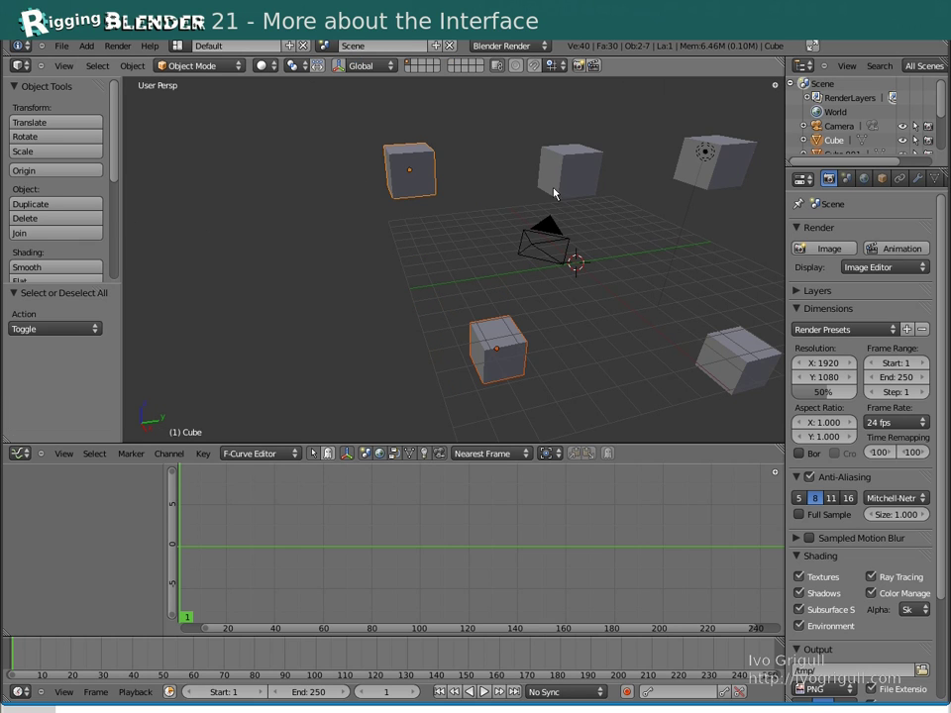
- Frame one of the scattered cubes in the view, deselect it, frame all objects, and select another object
{"action": "right_click", "coordinate": [570, 165]}
{"action": "key", "text": "KP_Decimal"}
{"action": "key", "text": "a"}
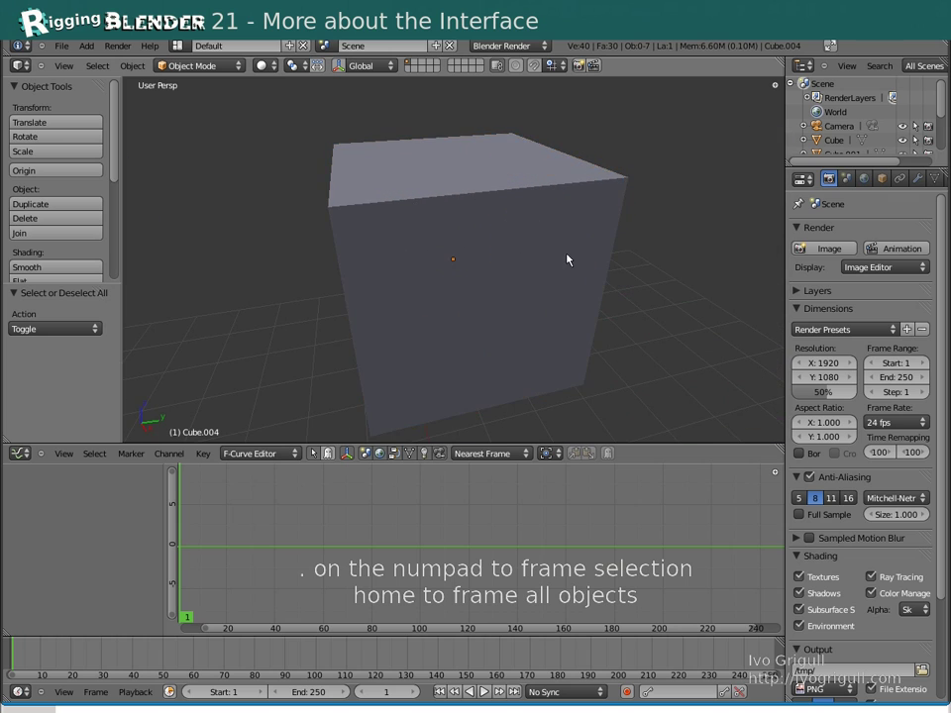
{"action": "key", "text": "Home"}
{"action": "right_click", "coordinate": [319, 202]}
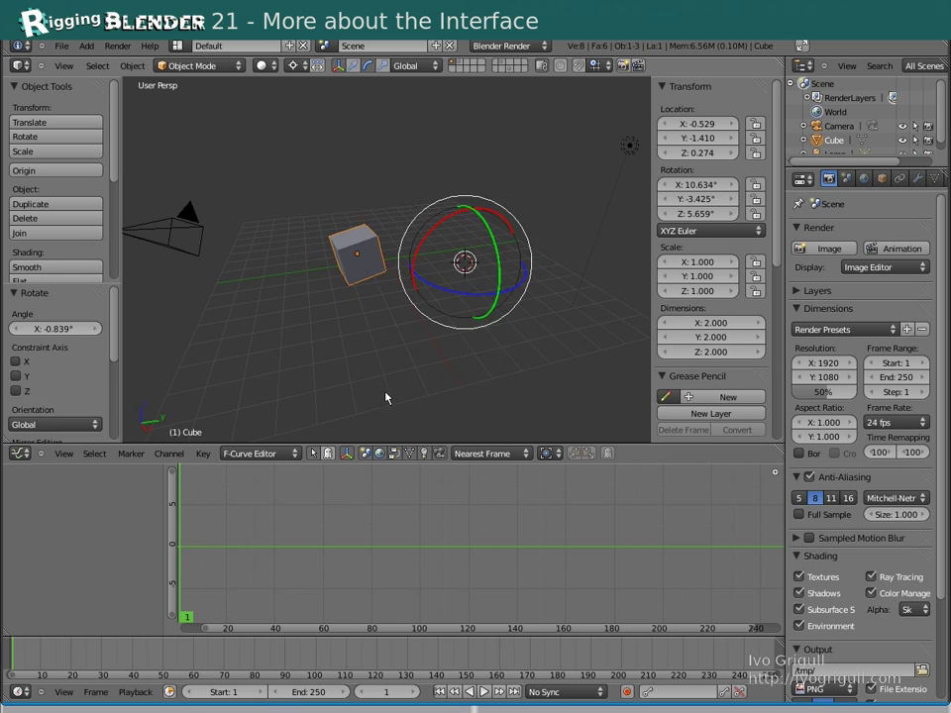
- Deselect everything, play and stop the animation, and toggle the 3D view between wireframe and shaded display
{"action": "key", "text": "a"}
{"action": "key", "text": "alt+a"}
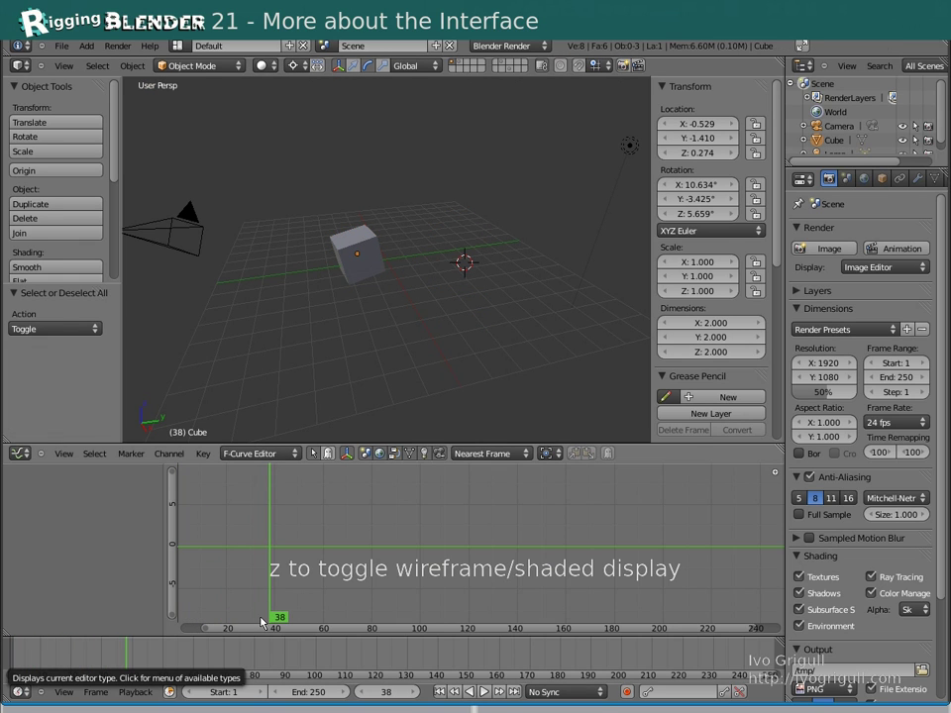
{"action": "key", "text": "alt+a"}
{"action": "key", "text": "z"}
{"action": "key", "text": "z"}
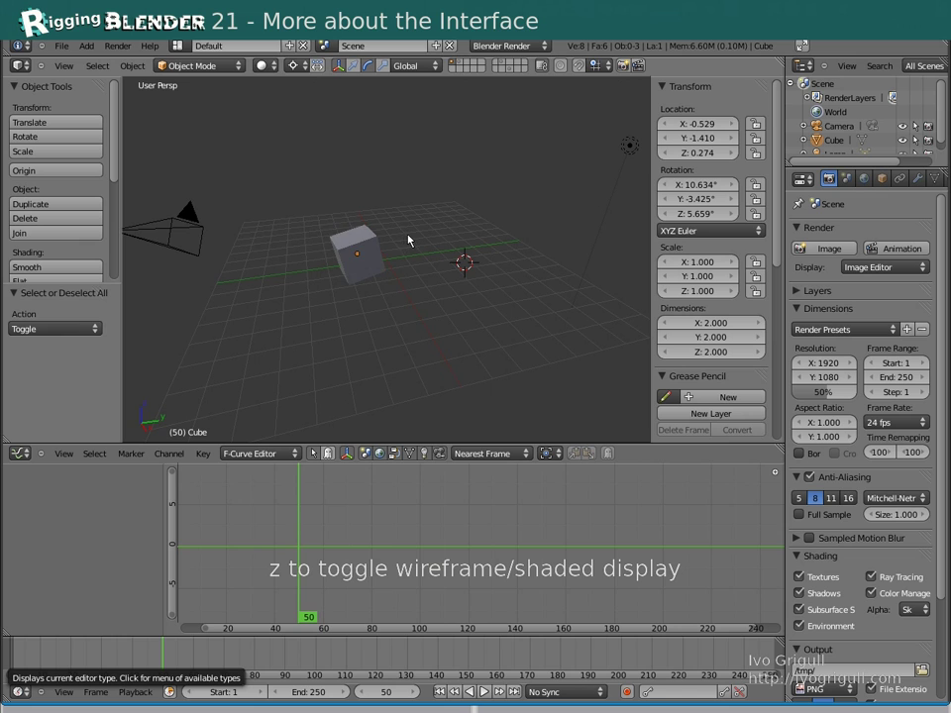
{"action": "key", "text": "z"}
{"action": "key", "text": "z"}
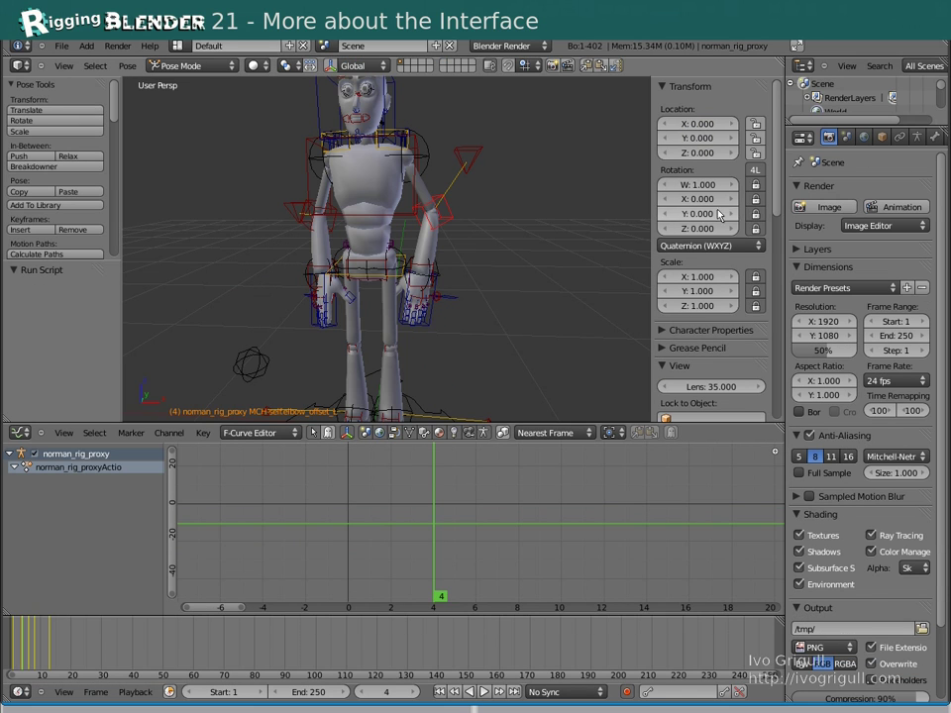
- Try the XYZ Euler rotation mode on the rig's selected left elbow bone and return to Quaternion (WXYZ)
{"action": "left_click", "coordinate": [721, 244]}
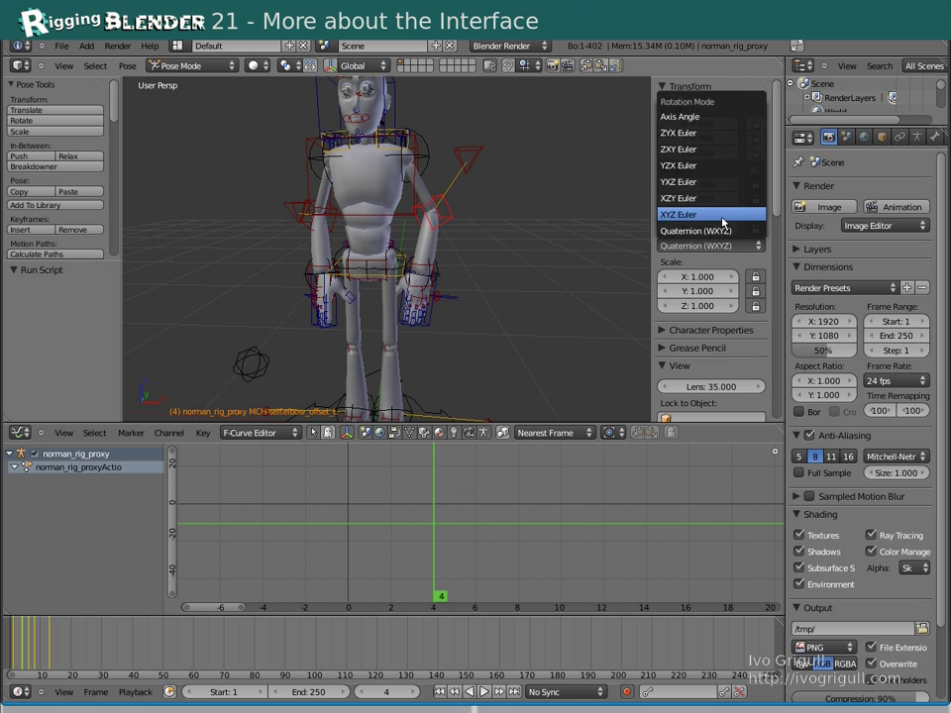
{"action": "left_click", "coordinate": [721, 214]}
{"action": "left_click", "coordinate": [721, 219]}
{"action": "left_click", "coordinate": [717, 214]}
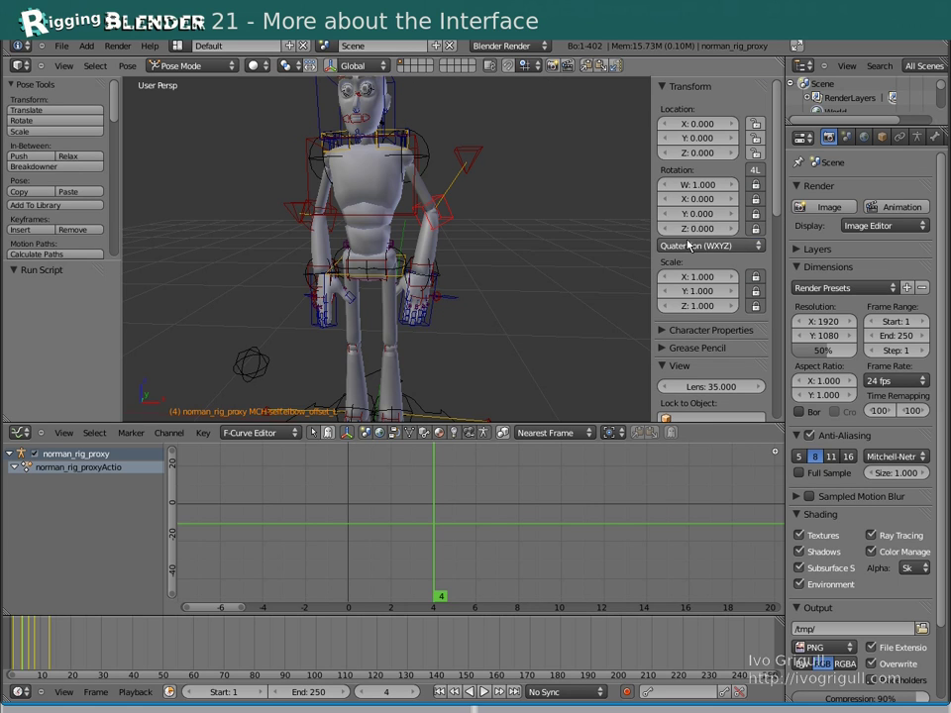
- Keyframe the elbow bone's Quaternion rotation mode at frame 4, advance to frame 6, and open its rotation mode options
{"action": "right_click", "coordinate": [741, 247]}
{"action": "left_click", "coordinate": [694, 244]}
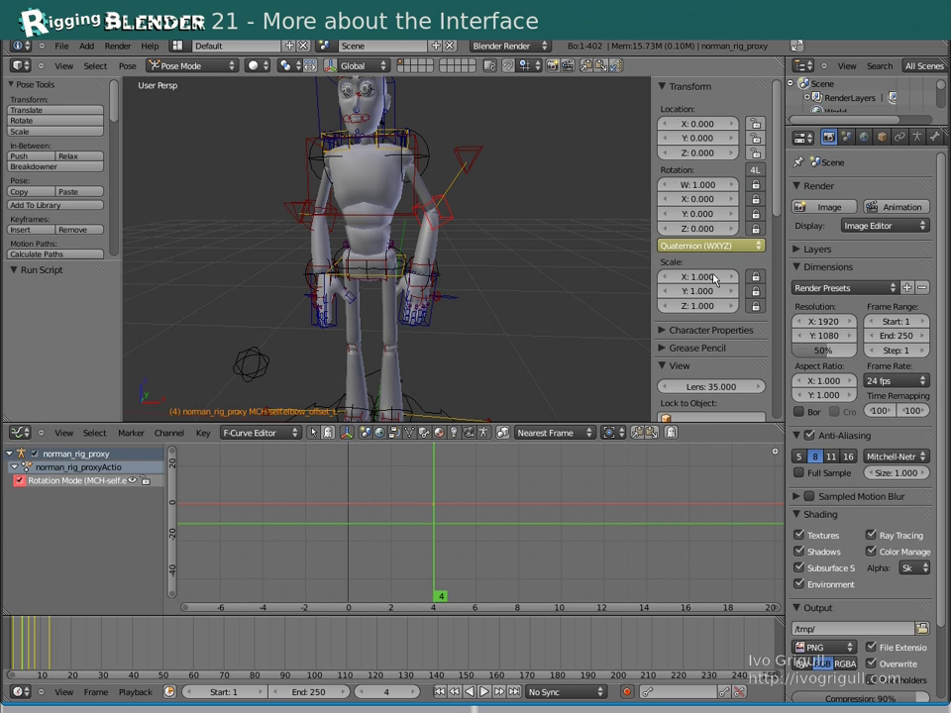
{"action": "key", "text": "Right"}
{"action": "key", "text": "Right"}
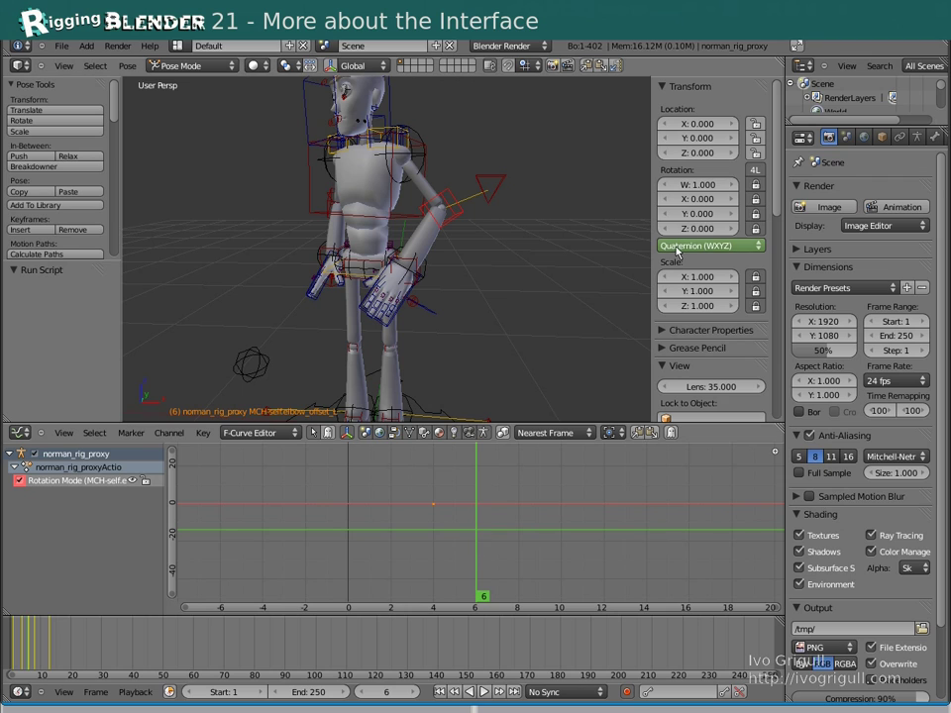
{"action": "left_click", "coordinate": [711, 244]}
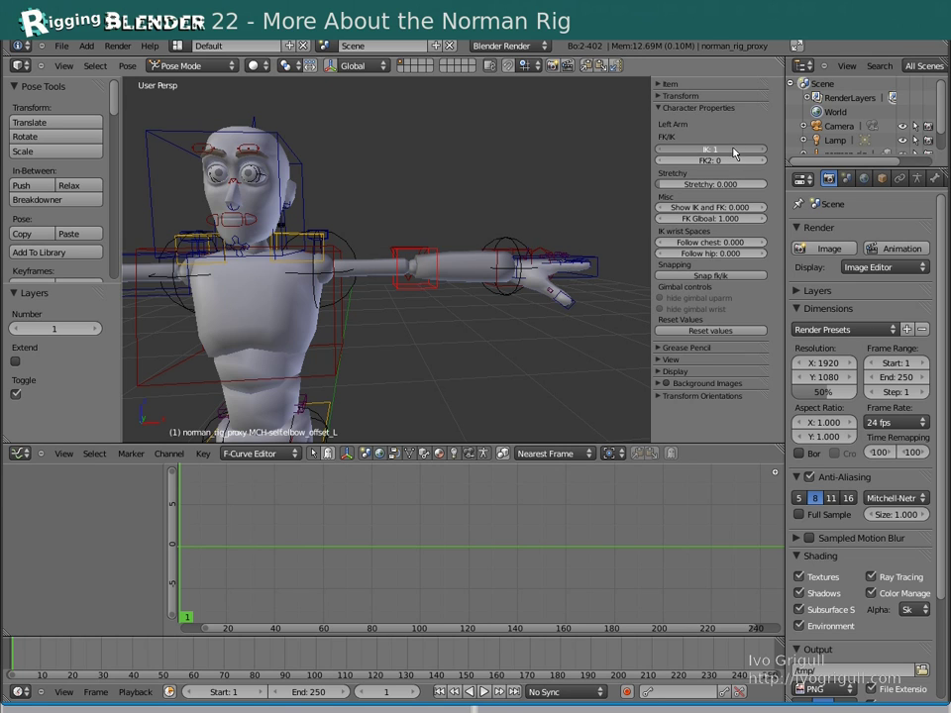
- Set the left arm's IK to 0, switch to the terminal to check its output, and return to Blender
{"action": "left_click_drag", "start_coordinate": [736, 151], "coordinate": [721, 154]}
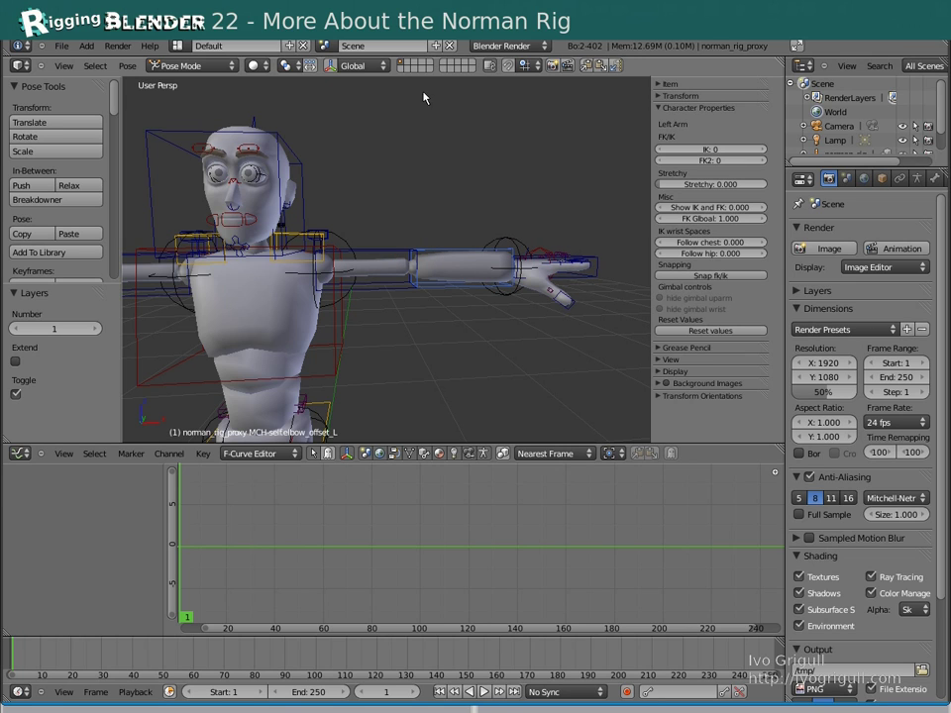
{"action": "key", "text": "alt+Tab"}
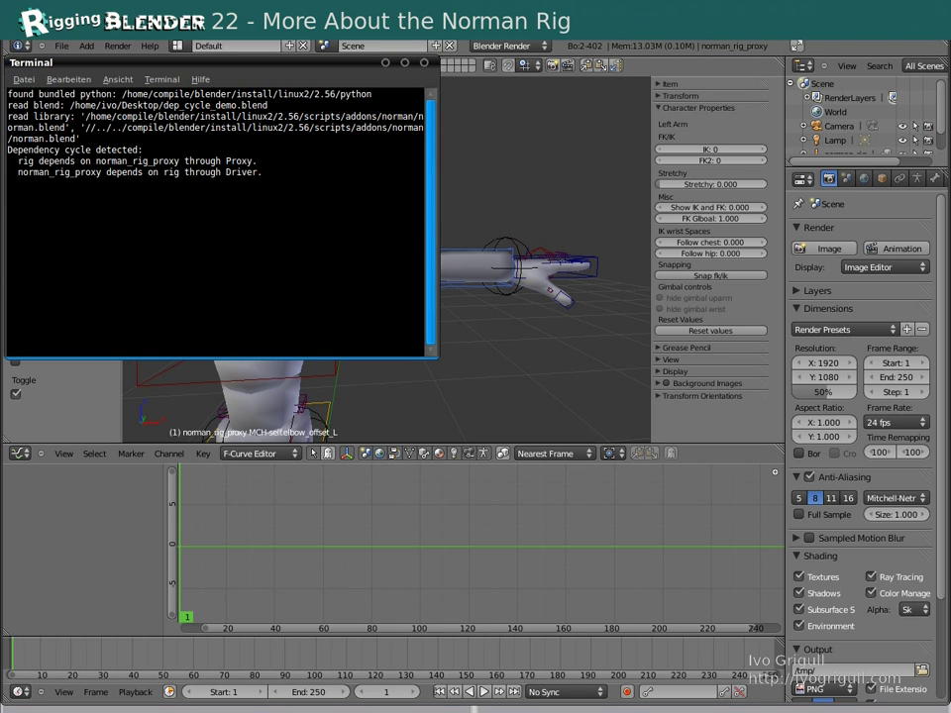
{"action": "key", "text": "alt+Tab"}
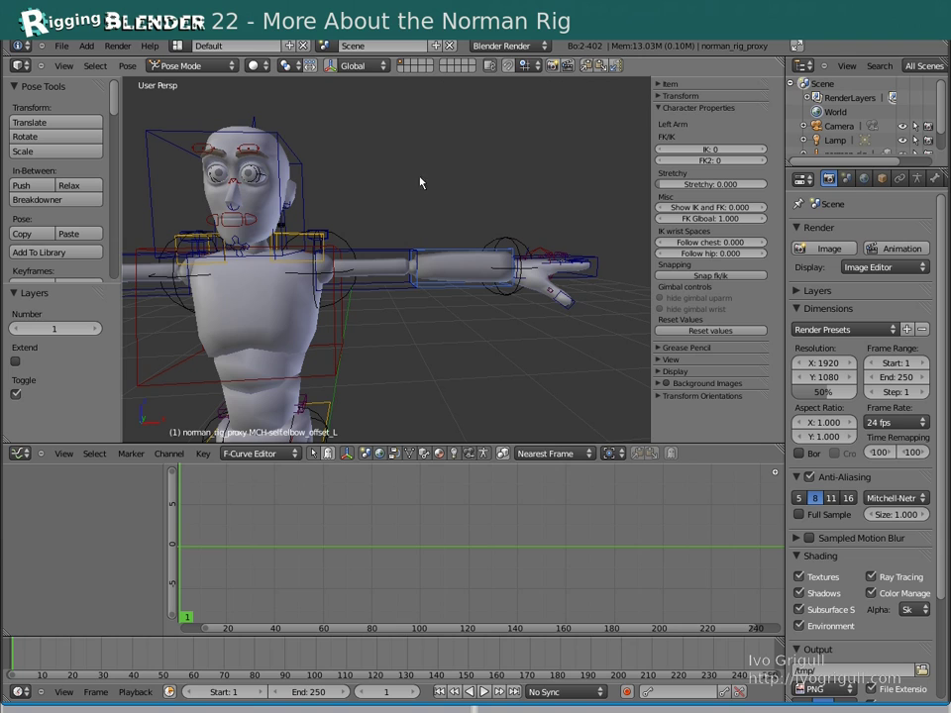
- Toggle the bone selection and snap the left arm's FK and IK controls together
{"action": "left_click_drag", "start_coordinate": [95, 284], "coordinate": [84, 375]}
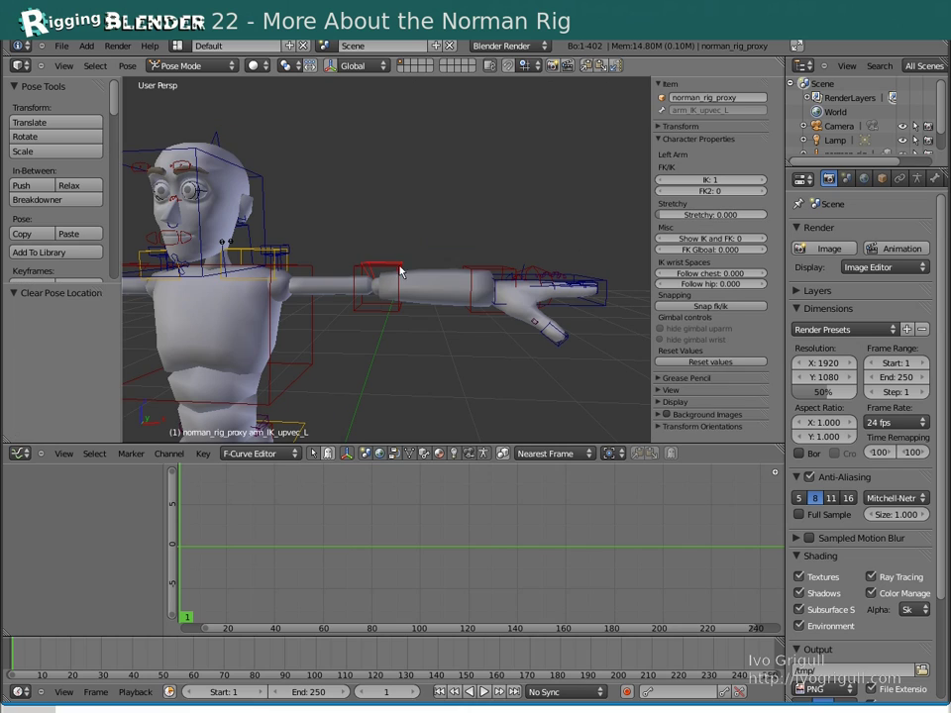
{"action": "key", "text": "a"}
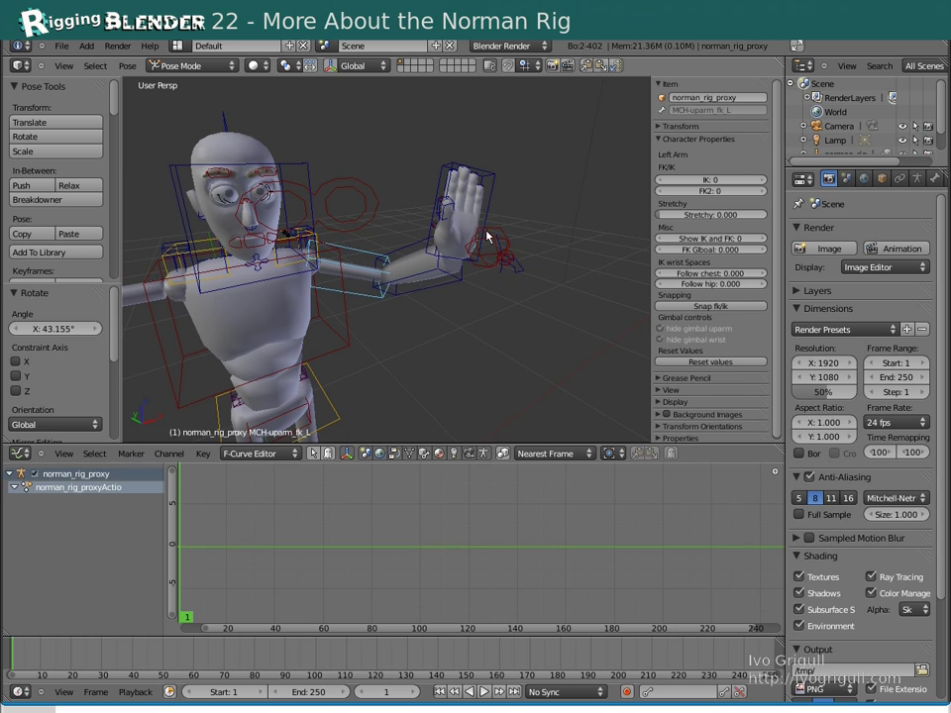
{"action": "left_click", "coordinate": [700, 308]}
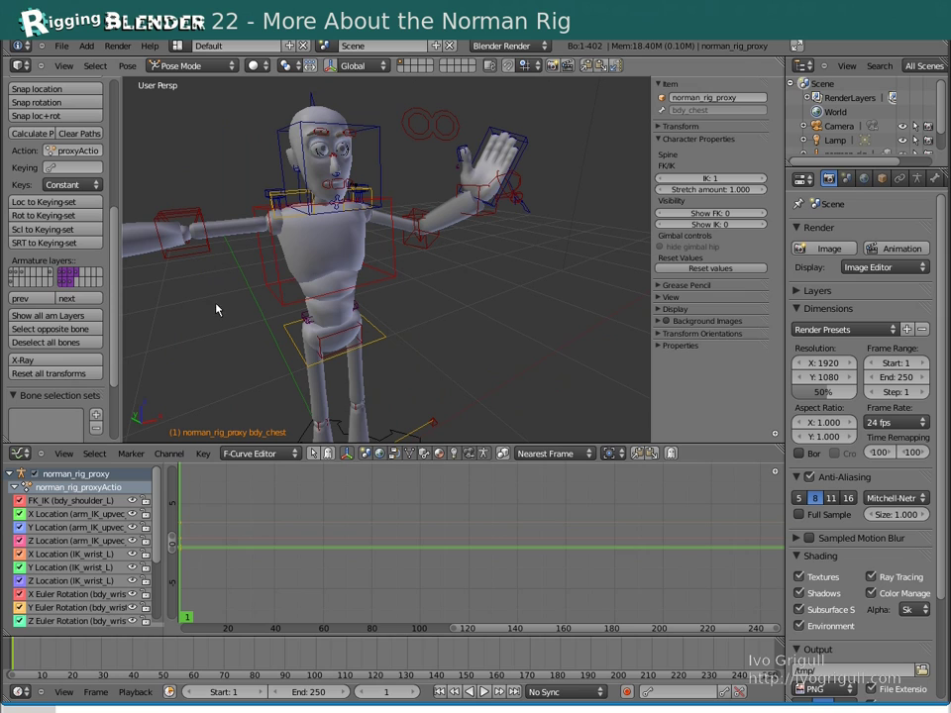
- Show the gimbal armature layer, try trackball-rotating a gimbal control, and toggle another armature layer
{"action": "left_click", "coordinate": [51, 276], "text": "shift"}
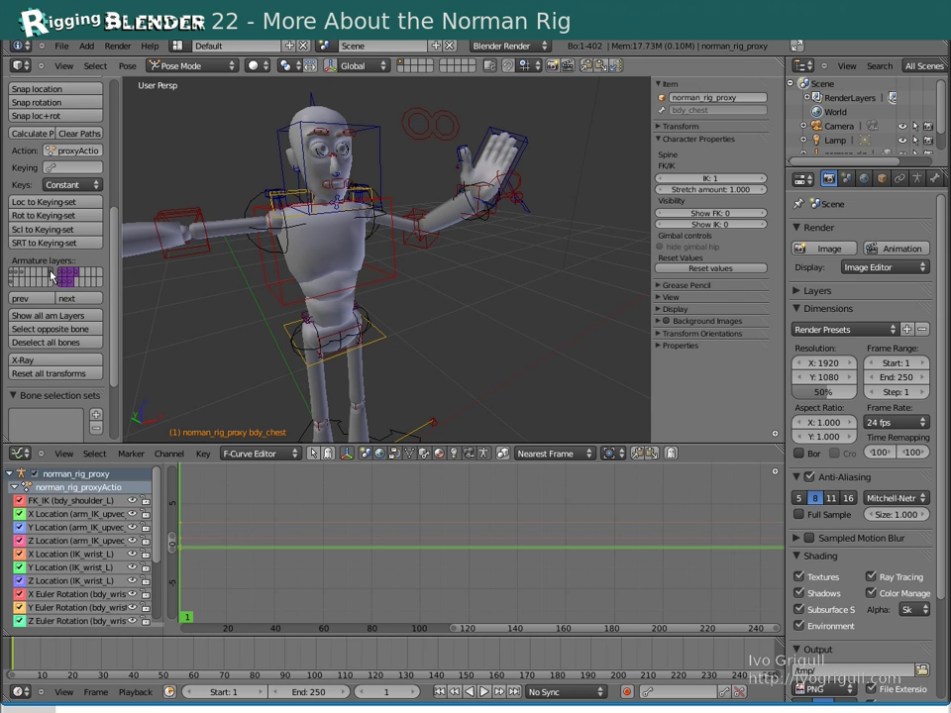
{"action": "right_click", "coordinate": [494, 220]}
{"action": "key", "text": "r"}
{"action": "key", "text": "r"}
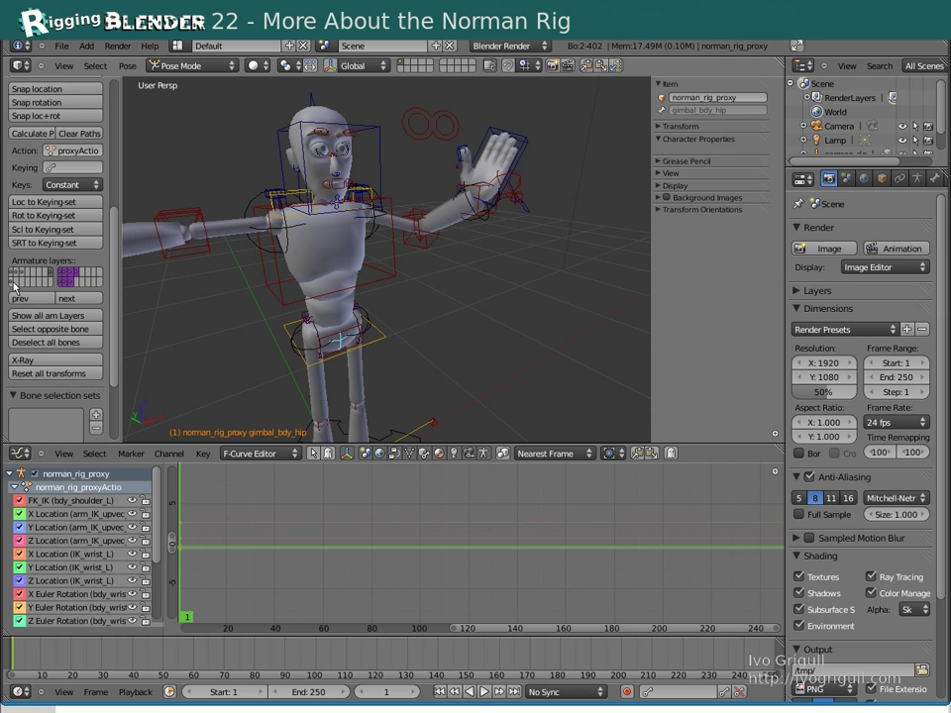
{"action": "left_click", "coordinate": [14, 284]}
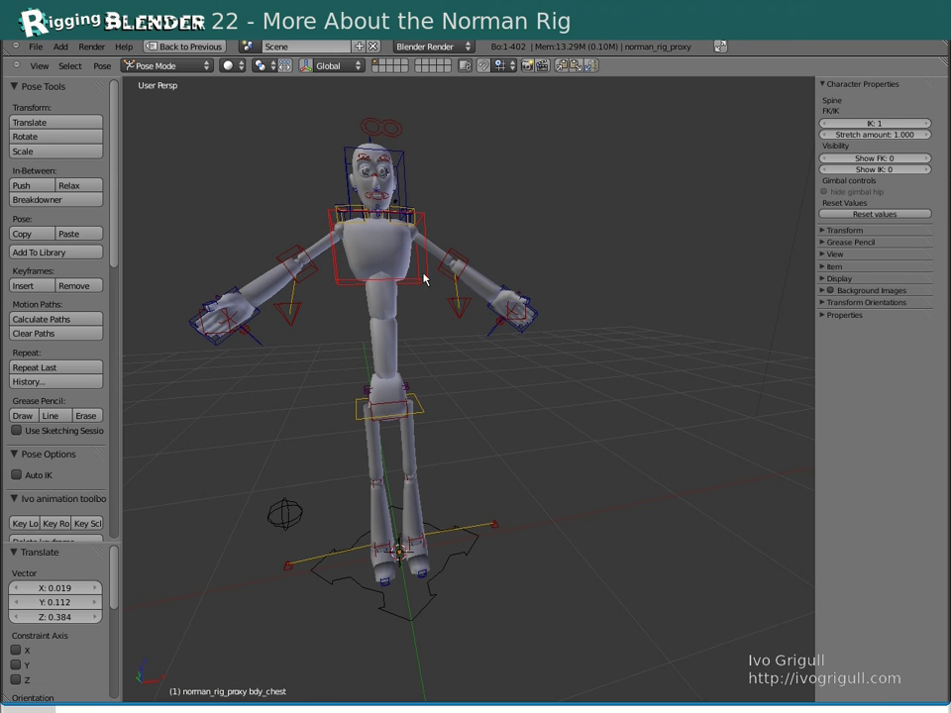
- Move the chest control, set the spine's stretch amount to 0, and try moving the chest again
{"action": "left_click", "coordinate": [56, 122]}
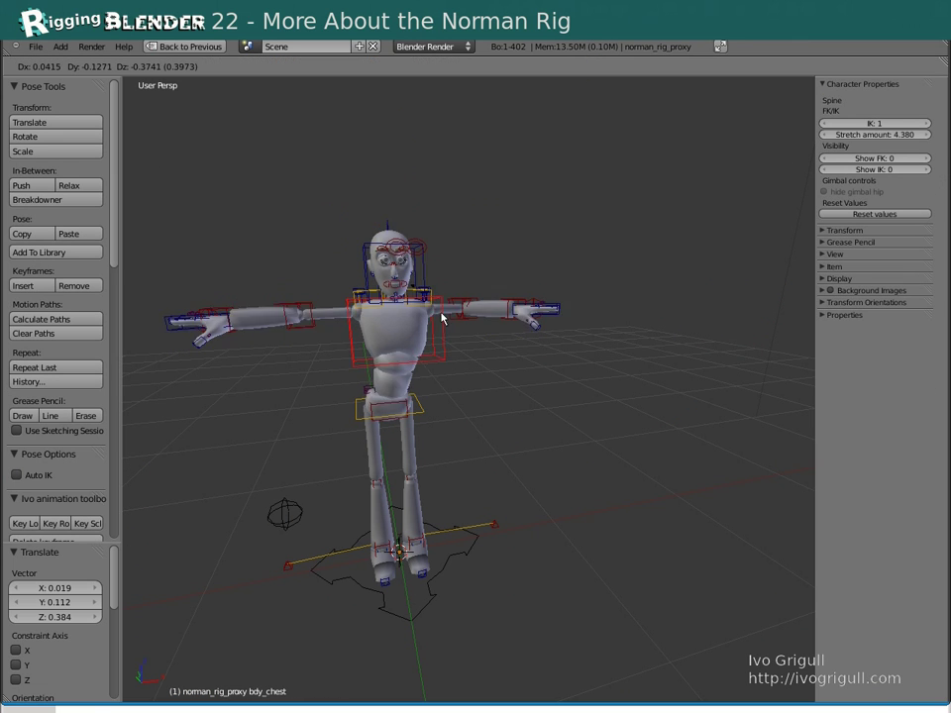
{"action": "left_click", "coordinate": [431, 292]}
{"action": "left_click_drag", "start_coordinate": [902, 135], "coordinate": [759, 150]}
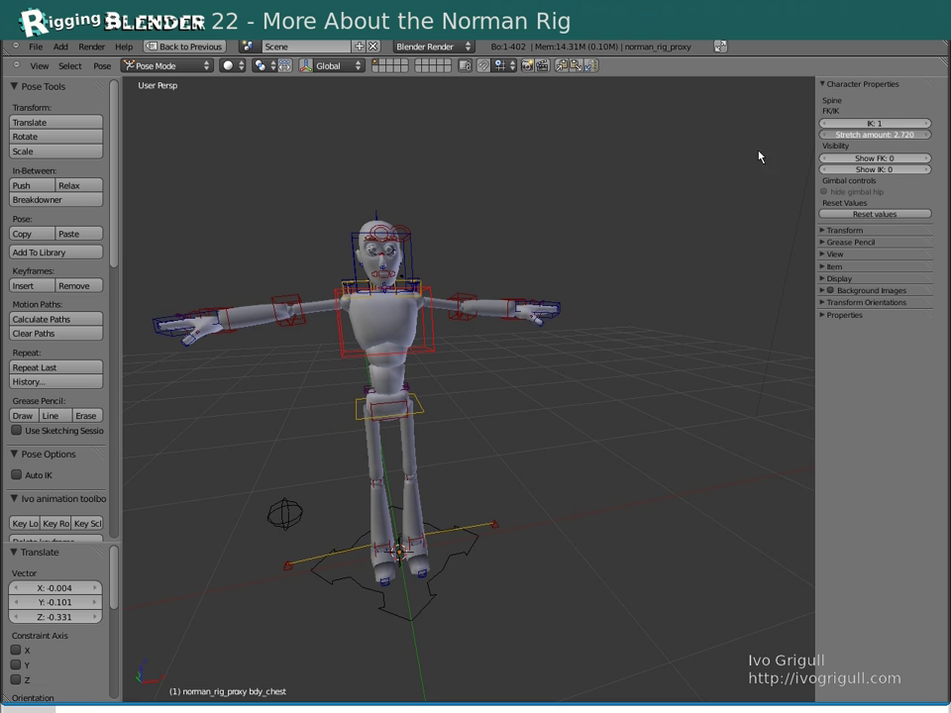
{"action": "key", "text": "g"}
{"action": "right_click", "coordinate": [452, 376]}
- Set the spine's IK to 0 and rotate an FK spine control about 43 degrees to bend the torso forward
{"action": "left_click_drag", "start_coordinate": [868, 123], "coordinate": [864, 128]}
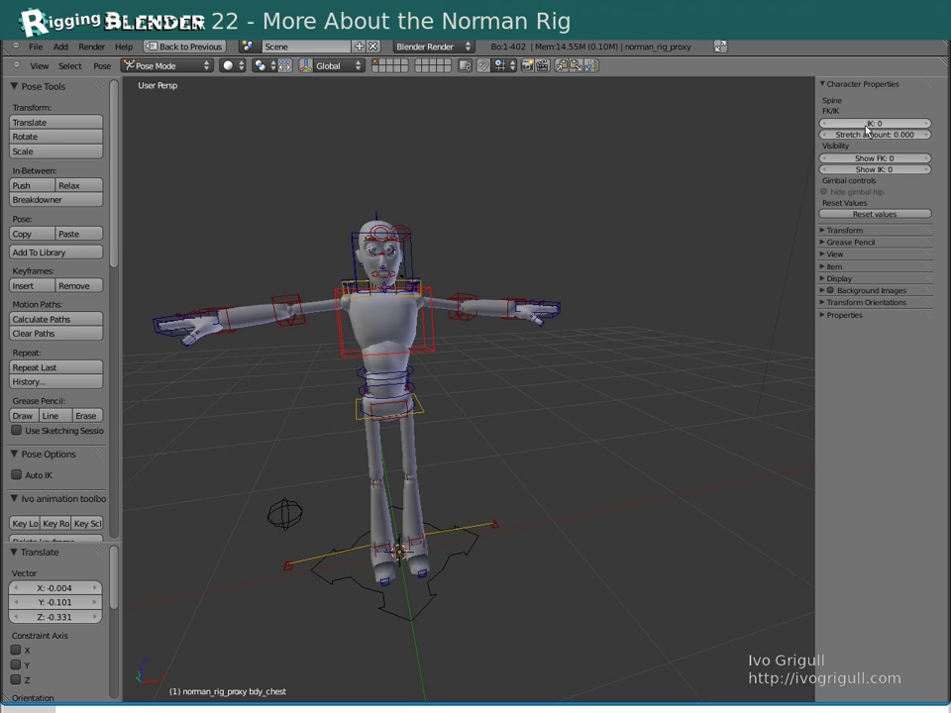
{"action": "key", "text": "g"}
{"action": "right_click", "coordinate": [414, 305]}
{"action": "middle_click_drag", "start_coordinate": [414, 305], "coordinate": [490, 353]}
{"action": "scroll", "coordinate": [490, 352], "scroll_direction": "up", "scroll_amount": 2}
{"action": "right_click", "coordinate": [513, 385]}
{"action": "key", "text": "r"}
{"action": "left_click", "coordinate": [522, 401]}
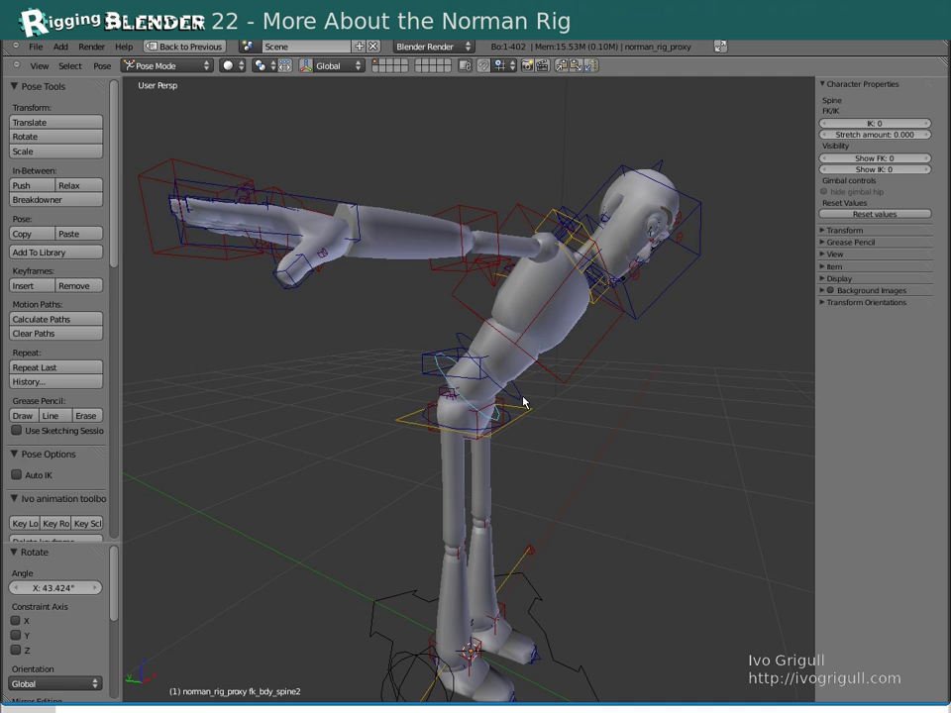
- Rotate further FK spine controls to bend the torso
{"action": "right_click", "coordinate": [515, 384]}
{"action": "key", "text": "r"}
{"action": "left_click", "coordinate": [581, 429]}
{"action": "right_click", "coordinate": [602, 387]}
{"action": "key", "text": "r"}
{"action": "left_click", "coordinate": [602, 436]}
- Clear the rotation of all rig controls and deselect them
{"action": "key", "text": "a"}
{"action": "key", "text": "a"}
{"action": "key", "text": "alt+r"}
{"action": "key", "text": "a"}
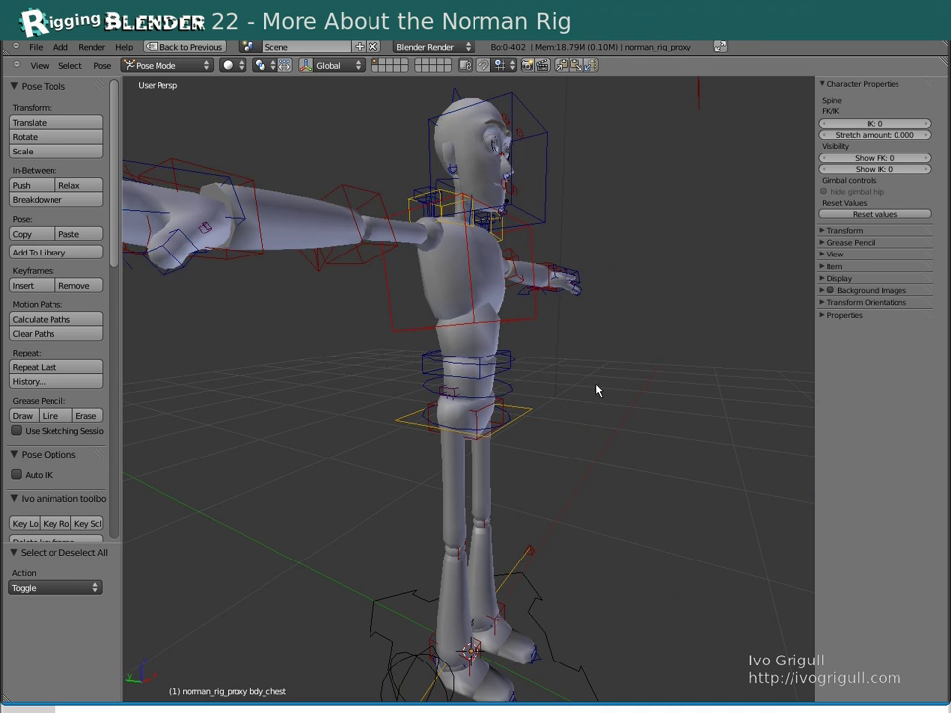
{"action": "middle_click_drag", "start_coordinate": [597, 387], "coordinate": [522, 364]}
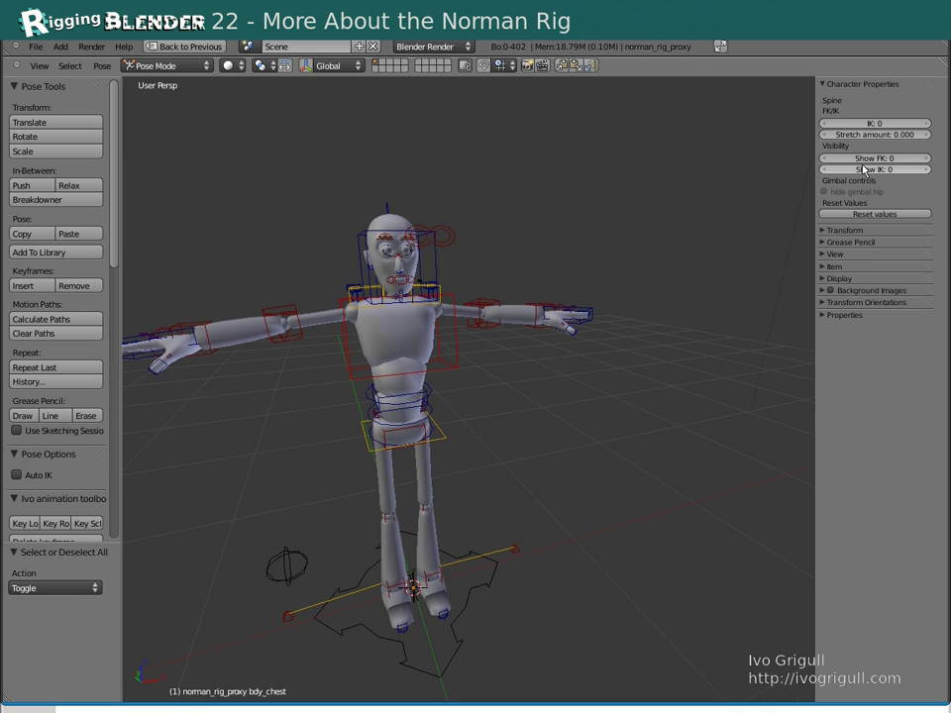
- Switch the spine back to IK and move the left foot's IK control far out from the body
{"action": "left_click", "coordinate": [903, 122]}
{"action": "middle_click_drag", "start_coordinate": [527, 245], "coordinate": [477, 528]}
{"action": "right_click", "coordinate": [445, 575]}
{"action": "key", "text": "g"}
{"action": "left_click", "coordinate": [713, 520]}
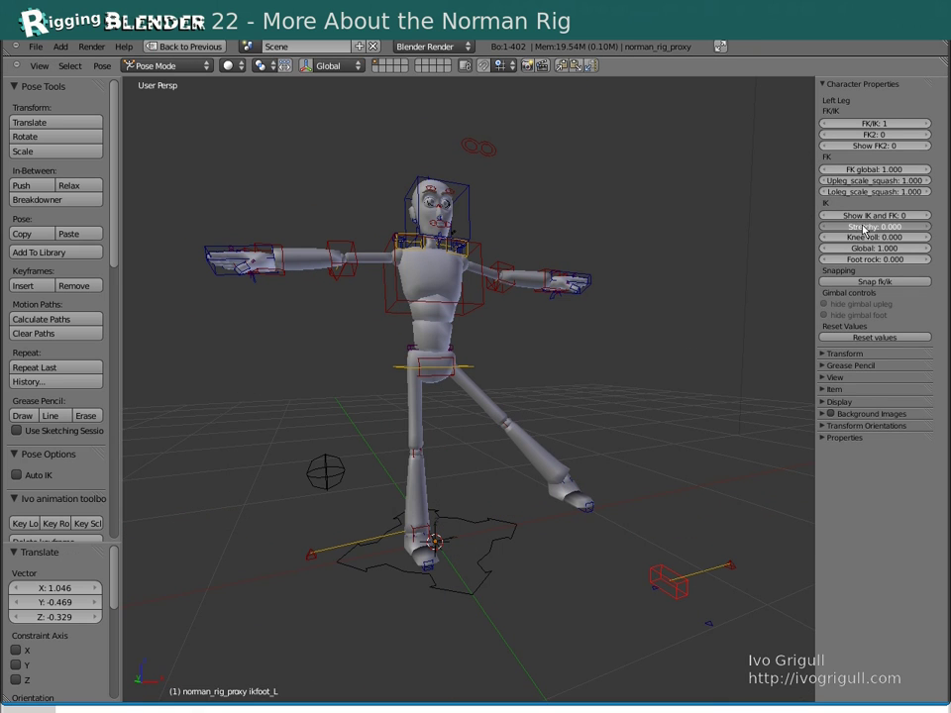
- Set the left leg's Stretchy to 1.000 and move the left foot's IK control back toward the body
{"action": "left_click_drag", "start_coordinate": [864, 230], "coordinate": [927, 229]}
{"action": "key", "text": "g"}
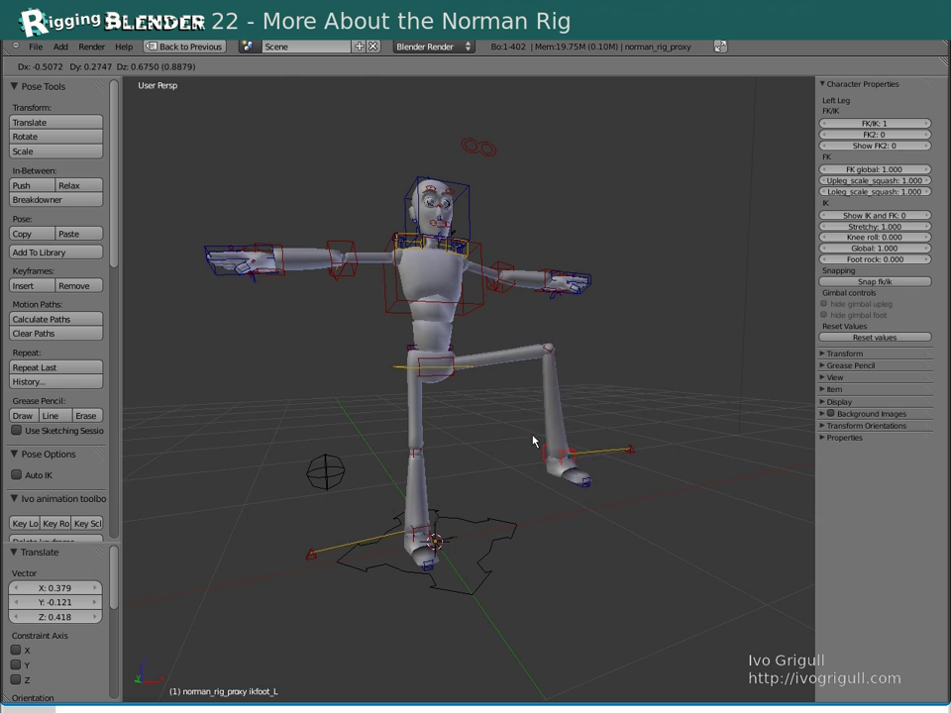
{"action": "left_click", "coordinate": [495, 424]}
- Reposition the left foot's IK control so the knee bends, and rotate the foot about 7 degrees
{"action": "right_click", "coordinate": [534, 347]}
{"action": "key", "text": "g"}
{"action": "left_click", "coordinate": [493, 393]}
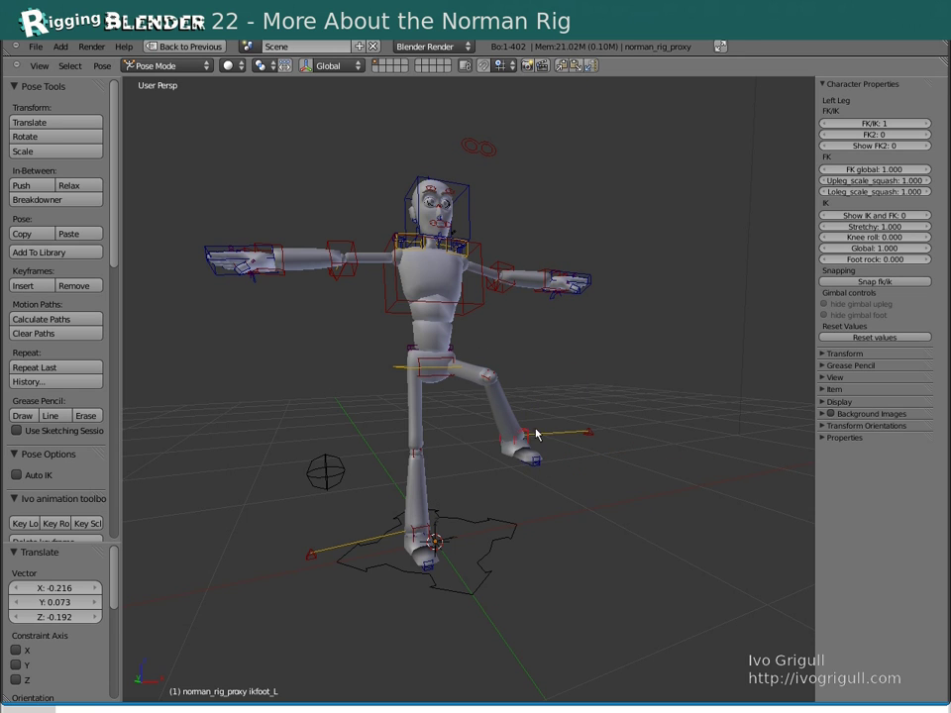
{"action": "key", "text": "r"}
{"action": "left_click", "coordinate": [560, 503]}
- Select the right foot control in wireframe display, restore shading, try its leg IK settings, and reselect the left foot control
{"action": "key", "text": "z"}
{"action": "right_click", "coordinate": [422, 529]}
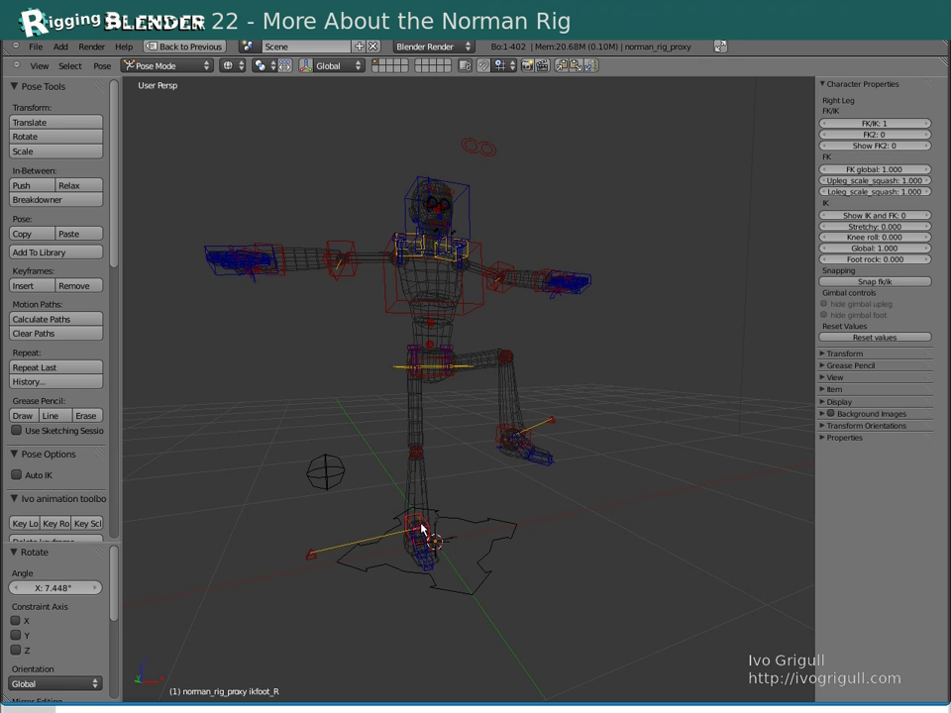
{"action": "key", "text": "z"}
{"action": "left_click_drag", "start_coordinate": [848, 261], "coordinate": [836, 238]}
{"action": "right_click", "coordinate": [851, 259]}
{"action": "right_click", "coordinate": [536, 435]}
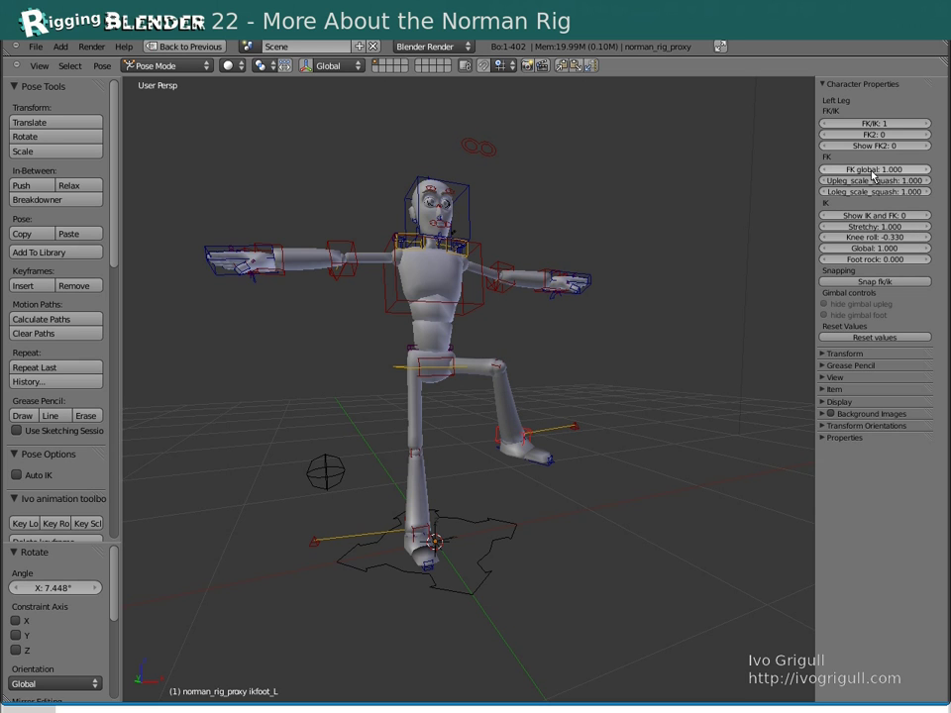
- Switch the left leg to FK and rotate the hip control, ending with a rotation of about -60 degrees that leans the body sideways
{"action": "left_click_drag", "start_coordinate": [879, 126], "coordinate": [832, 126]}
{"action": "right_click", "coordinate": [395, 368]}
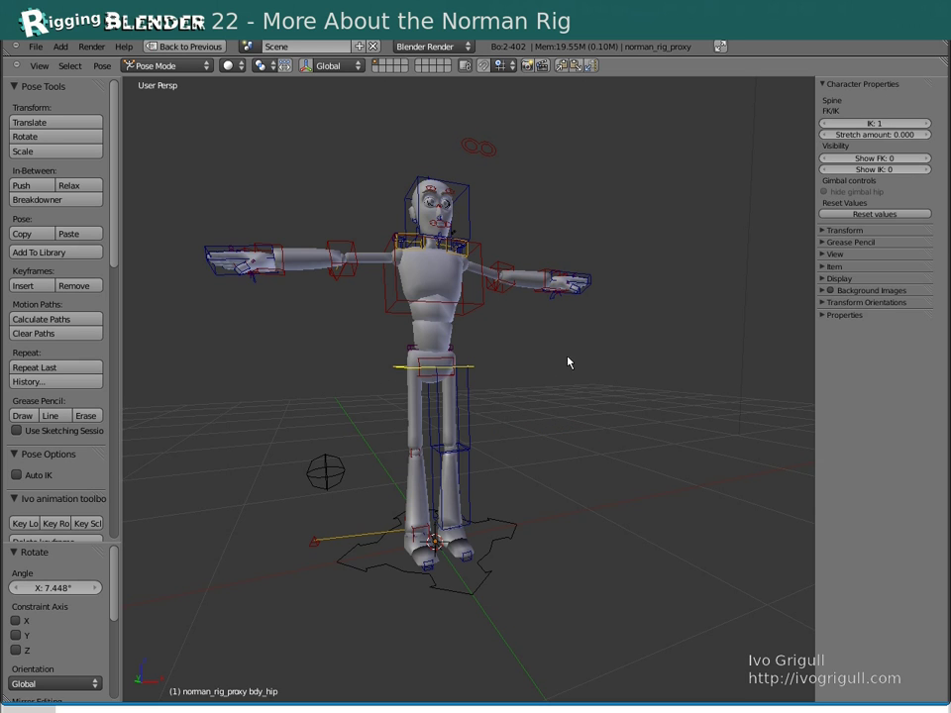
{"action": "key", "text": "r"}
{"action": "key", "text": "r"}
{"action": "left_click", "coordinate": [601, 319]}
{"action": "key", "text": "r"}
{"action": "left_click", "coordinate": [478, 177]}
- Set the left leg's FK global to 1.000 and rotate the hip control to bring the body back upright
{"action": "right_click", "coordinate": [479, 349]}
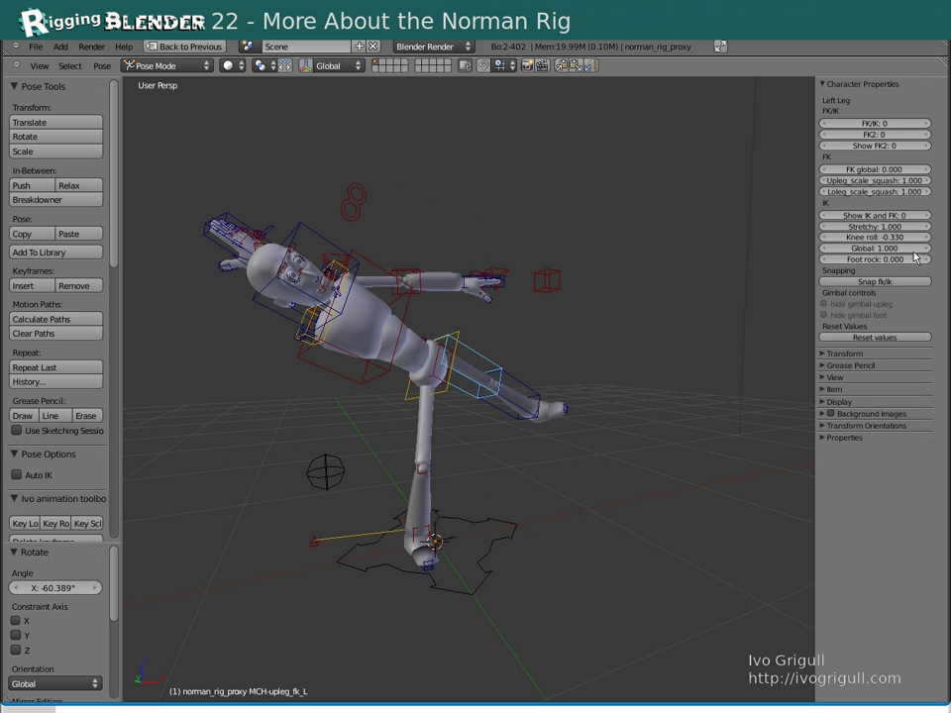
{"action": "left_click_drag", "start_coordinate": [872, 171], "coordinate": [948, 170]}
{"action": "right_click", "coordinate": [473, 386]}
{"action": "key", "text": "r"}
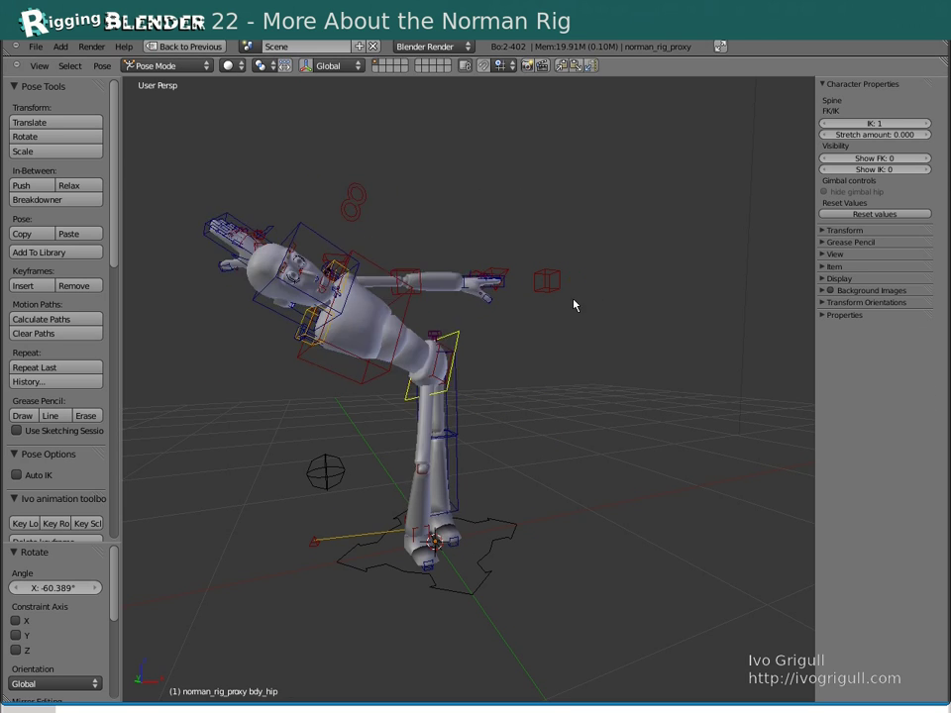
{"action": "left_click", "coordinate": [599, 350]}
- Set the left arm's IK to 0 and move the chest control by about X 0.147, Y -0.055, Z 0.070
{"action": "right_click", "coordinate": [502, 289]}
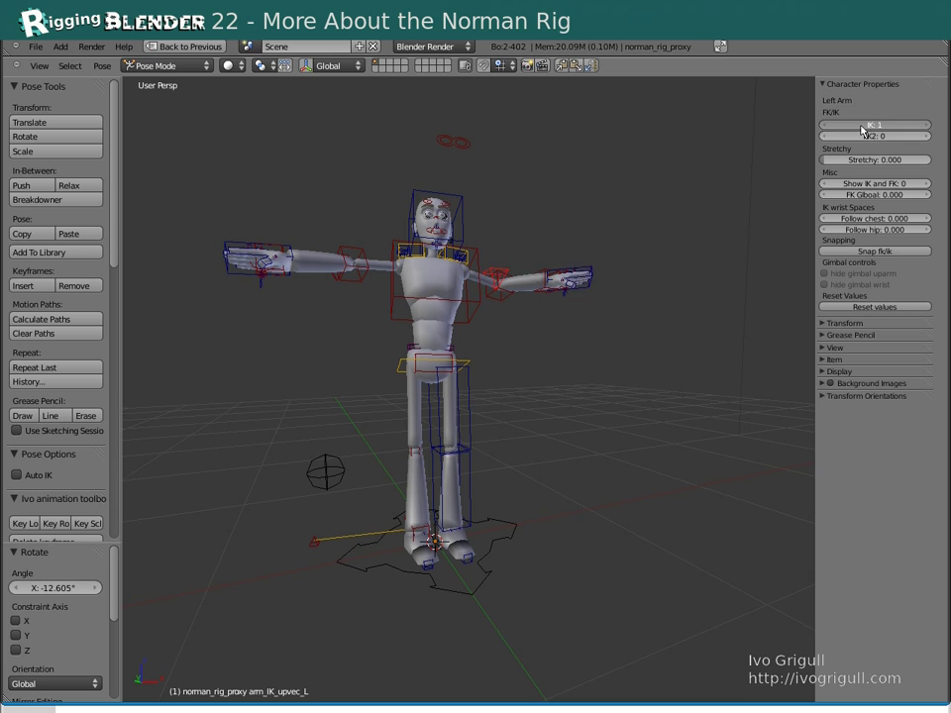
{"action": "right_click", "coordinate": [477, 309]}
{"action": "key", "text": "g"}
{"action": "left_click", "coordinate": [354, 281]}
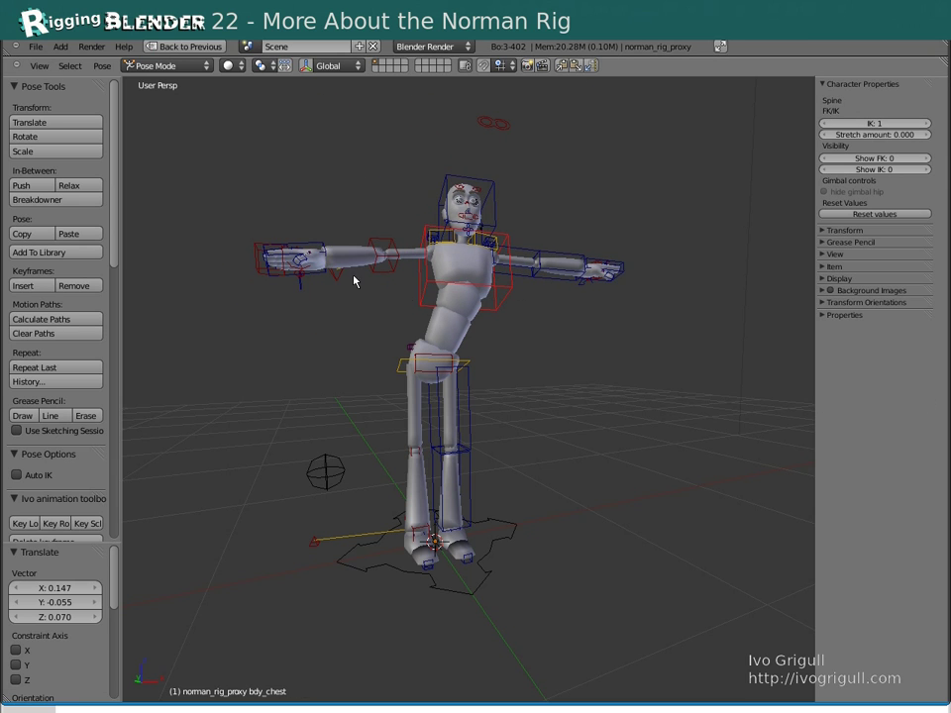
- Set the right arm's Follow chest to 1.000 and move the right wrist IK control inward and down so the elbow bends
{"action": "right_click", "coordinate": [274, 276]}
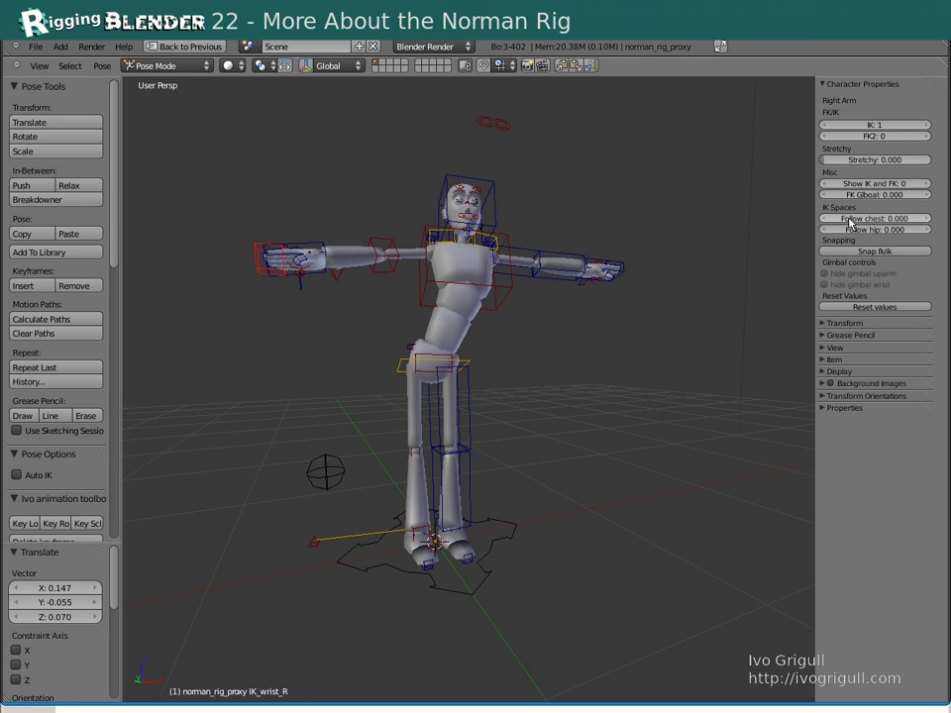
{"action": "left_click_drag", "start_coordinate": [849, 220], "coordinate": [941, 223]}
{"action": "key", "text": "g"}
{"action": "left_click", "coordinate": [541, 285]}
- Rotate the chest control freely by about 29 degrees to tilt the upper body
{"action": "right_click", "coordinate": [510, 289]}
{"action": "key", "text": "r"}
{"action": "key", "text": "r"}
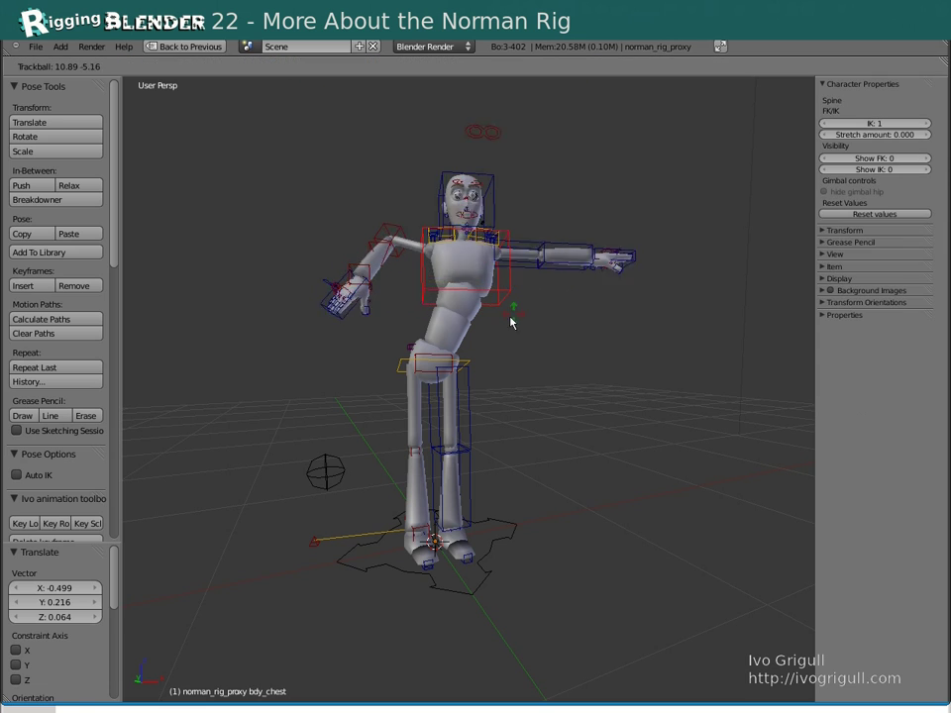
{"action": "left_click", "coordinate": [516, 339]}
- Set the left arm's FK Global to 1.000 and rotate the chest control about 5 degrees
{"action": "right_click", "coordinate": [522, 262]}
{"action": "left_click_drag", "start_coordinate": [882, 194], "coordinate": [940, 192]}
{"action": "right_click", "coordinate": [511, 284]}
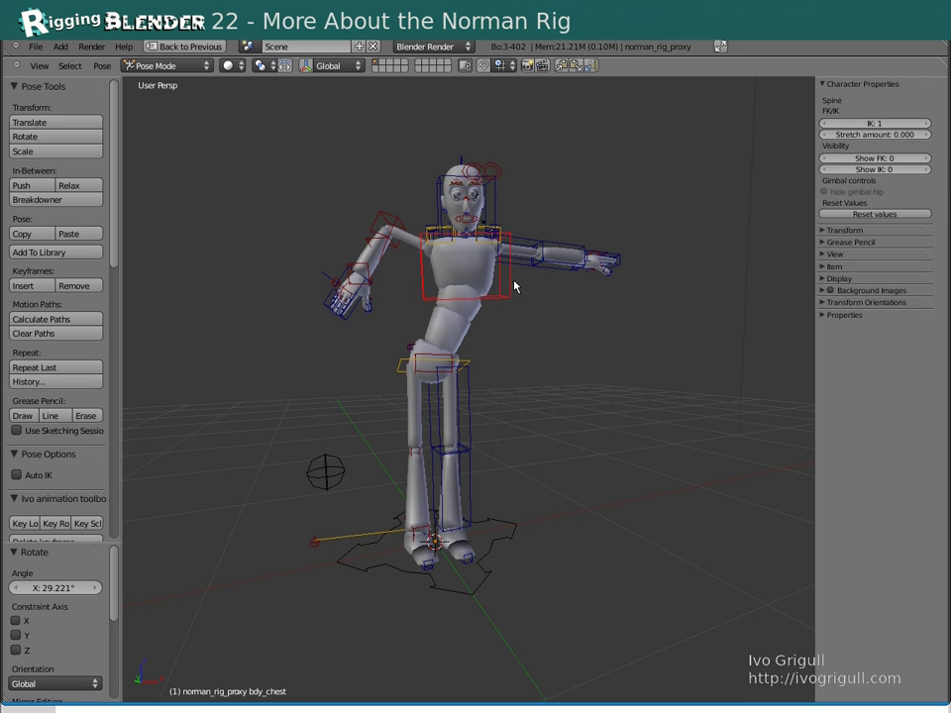
{"action": "key", "text": "r"}
{"action": "left_click", "coordinate": [568, 327]}
- Move the eye aim control by about X -0.057, Y 0.030, Z 0.141 to redirect the character's gaze
{"action": "scroll", "coordinate": [532, 428], "scroll_direction": "up", "scroll_amount": 3}
{"action": "middle_click_drag", "start_coordinate": [567, 328], "coordinate": [577, 507], "text": "shift"}
{"action": "scroll", "coordinate": [537, 267], "scroll_direction": "down", "scroll_amount": 2}
{"action": "right_click", "coordinate": [551, 313]}
{"action": "key", "text": "g"}
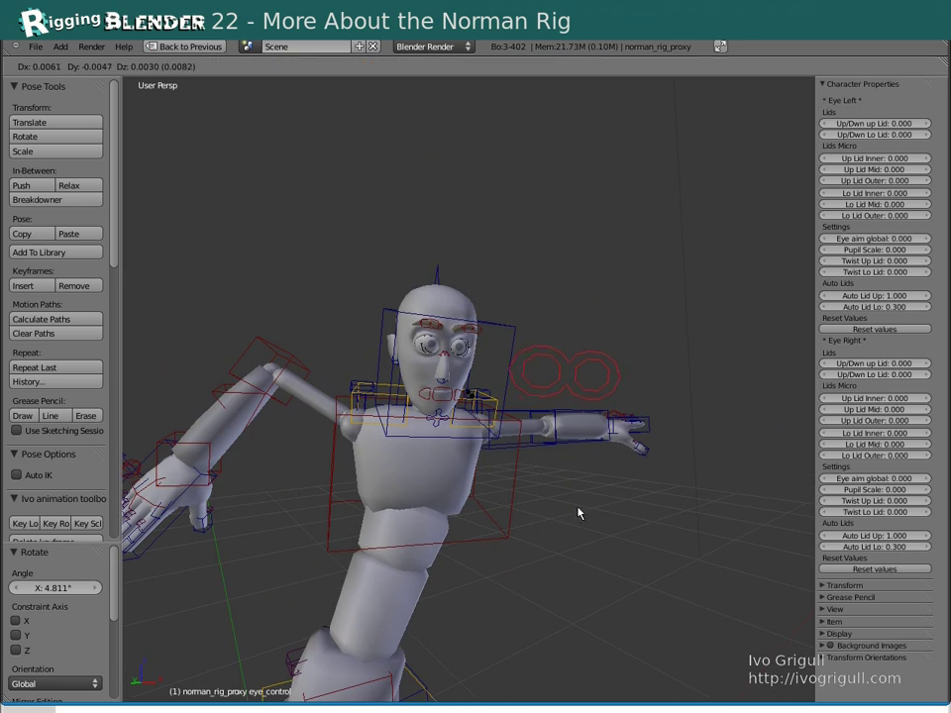
{"action": "left_click", "coordinate": [526, 442]}
{"action": "scroll", "coordinate": [526, 442], "scroll_direction": "up", "scroll_amount": 3}
{"action": "middle_click_drag", "start_coordinate": [526, 442], "coordinate": [365, 129]}
{"action": "key", "text": "g"}
{"action": "right_click", "coordinate": [356, 116]}
{"action": "scroll", "coordinate": [492, 488], "scroll_direction": "down", "scroll_amount": 2}
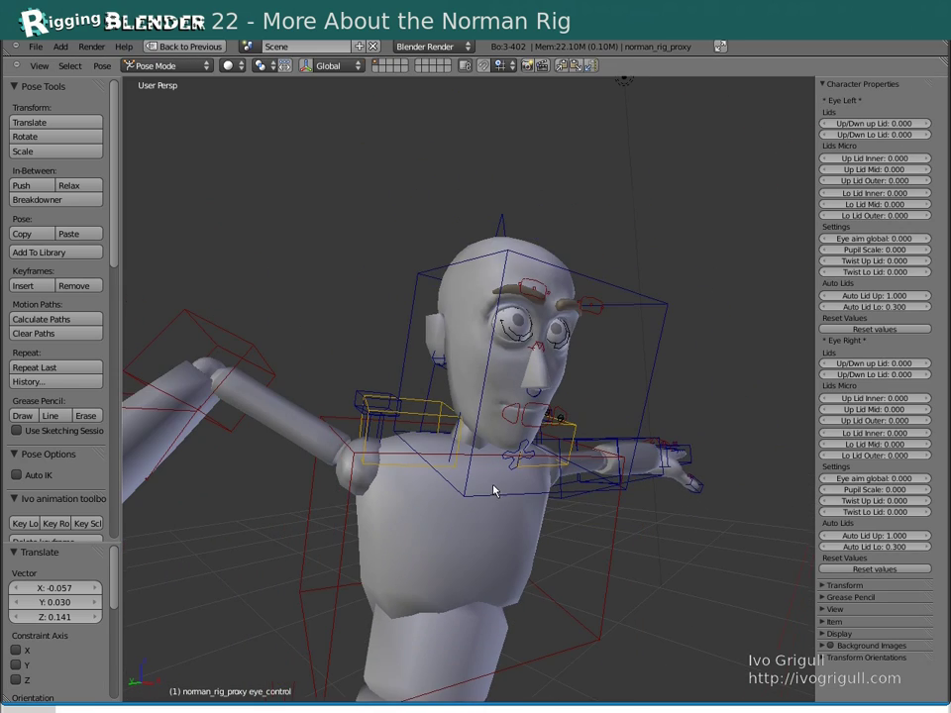
- Select the right eye control and rotate it freely by about 46 degrees so the eye looks down
{"action": "right_click", "coordinate": [516, 355]}
{"action": "right_click", "coordinate": [508, 338]}
{"action": "middle_click_drag", "start_coordinate": [574, 338], "coordinate": [508, 331]}
{"action": "scroll", "coordinate": [509, 331], "scroll_direction": "up", "scroll_amount": 1}
{"action": "key", "text": "r"}
{"action": "key", "text": "r"}
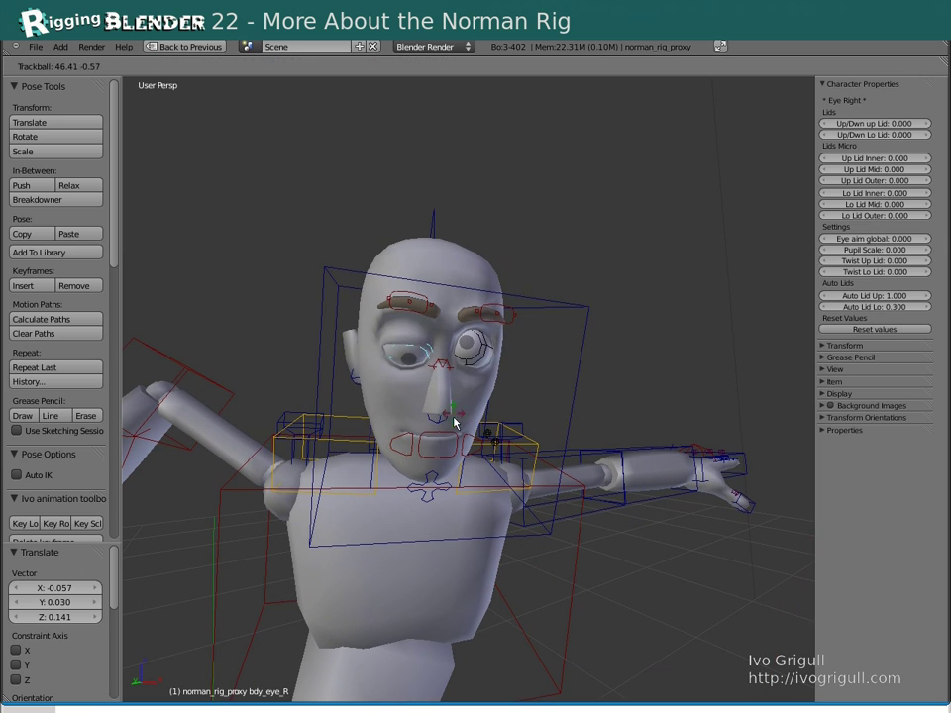
{"action": "left_click", "coordinate": [452, 419]}
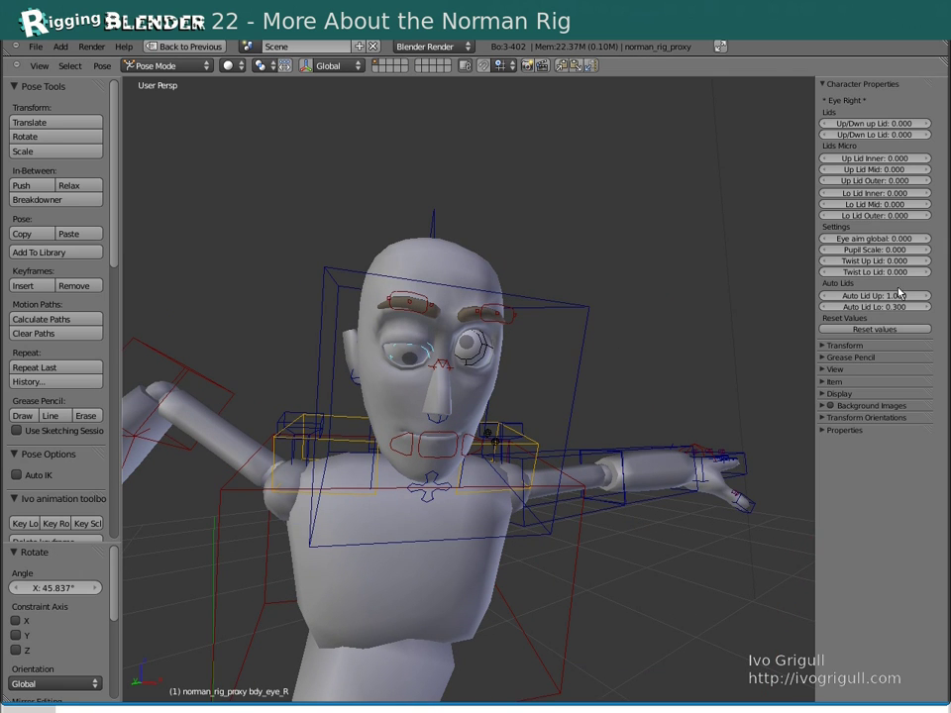
- Set the right eye's Auto Lid Up and Auto Lid Lo to 0.000 and rotate the eye back upward
{"action": "key", "text": "r"}
{"action": "key", "text": "r"}
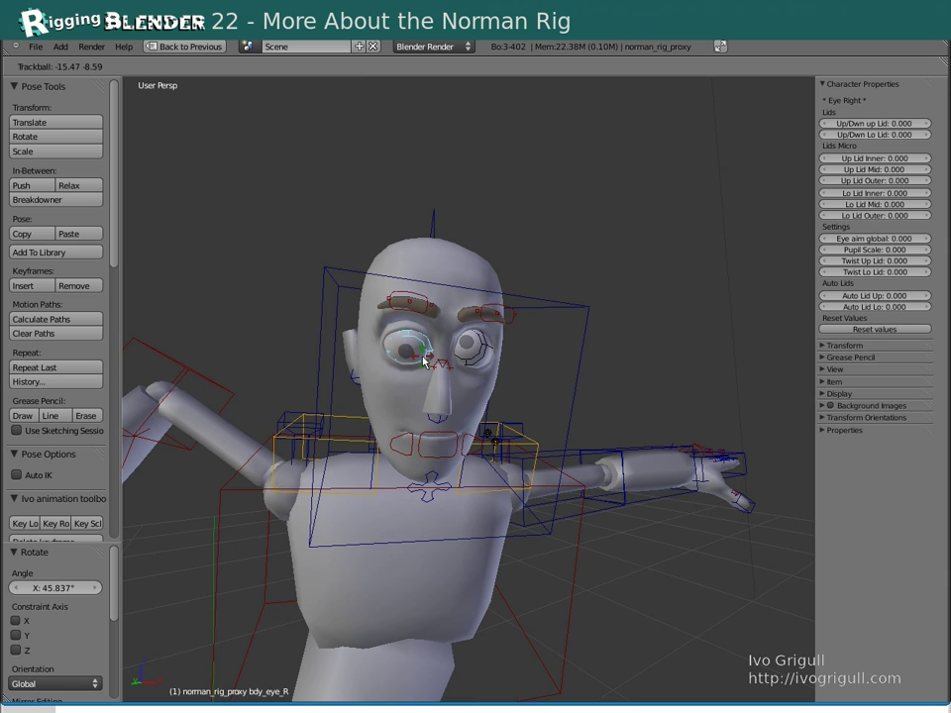
{"action": "left_click", "coordinate": [437, 337]}
- Lower the inner right eyebrow and left eyebrow controls, and adjust the mouth centre control
{"action": "scroll", "coordinate": [448, 302], "scroll_direction": "up", "scroll_amount": 2}
{"action": "right_click_drag", "start_coordinate": [450, 293], "coordinate": [468, 376]}
{"action": "right_click_drag", "start_coordinate": [560, 327], "coordinate": [545, 362]}
{"action": "middle_click_drag", "start_coordinate": [592, 368], "coordinate": [533, 351]}
{"action": "right_click_drag", "start_coordinate": [367, 405], "coordinate": [377, 422]}
{"action": "right_click", "coordinate": [377, 422]}
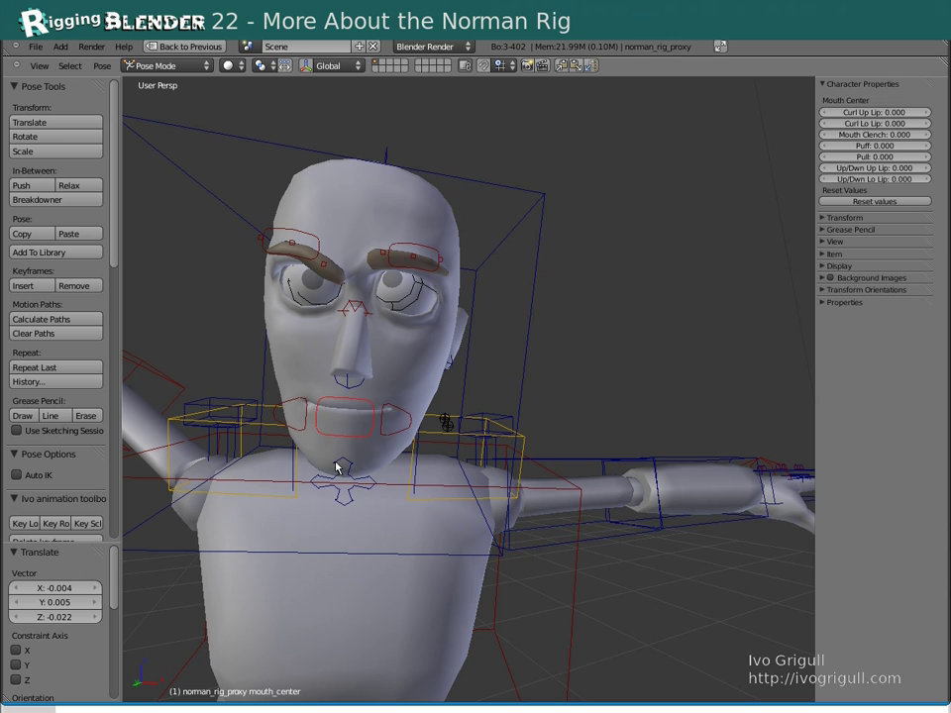
- Move the left lip corner control inward toward the mouth centre by about X -0.019, Y 0.010
{"action": "right_click", "coordinate": [336, 464]}
{"action": "right_click", "coordinate": [344, 455]}
{"action": "right_click", "coordinate": [394, 414]}
{"action": "right_click", "coordinate": [394, 416]}
{"action": "key", "text": "g"}
{"action": "left_click", "coordinate": [319, 403]}
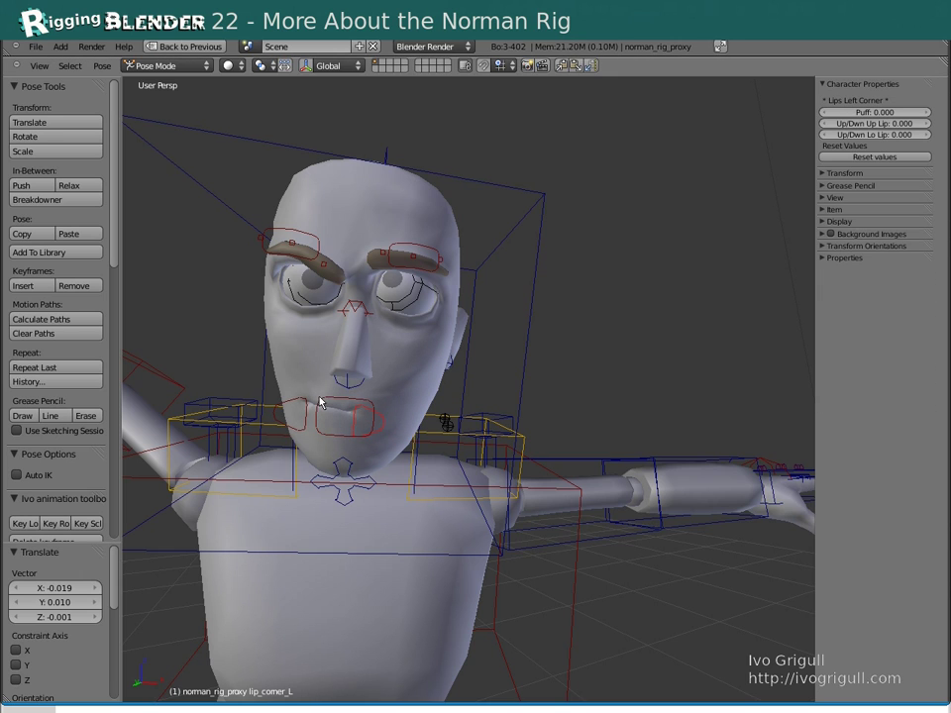
- Move the right lip corner control down by about 0.011 and set its Puff to -0.040
{"action": "right_click", "coordinate": [322, 404]}
{"action": "key", "text": "g"}
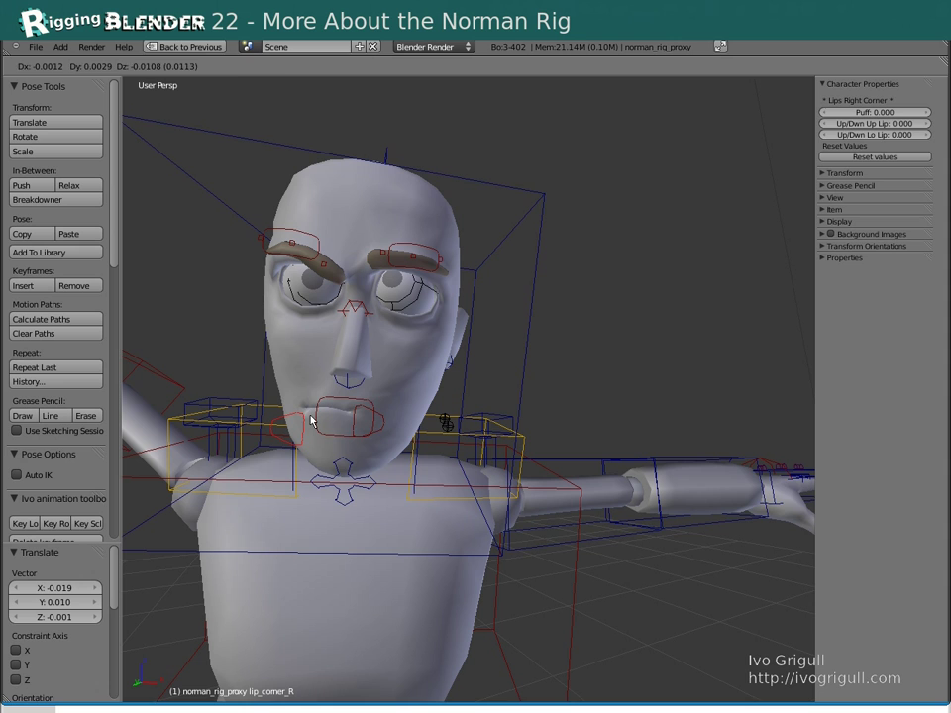
{"action": "left_click", "coordinate": [312, 416]}
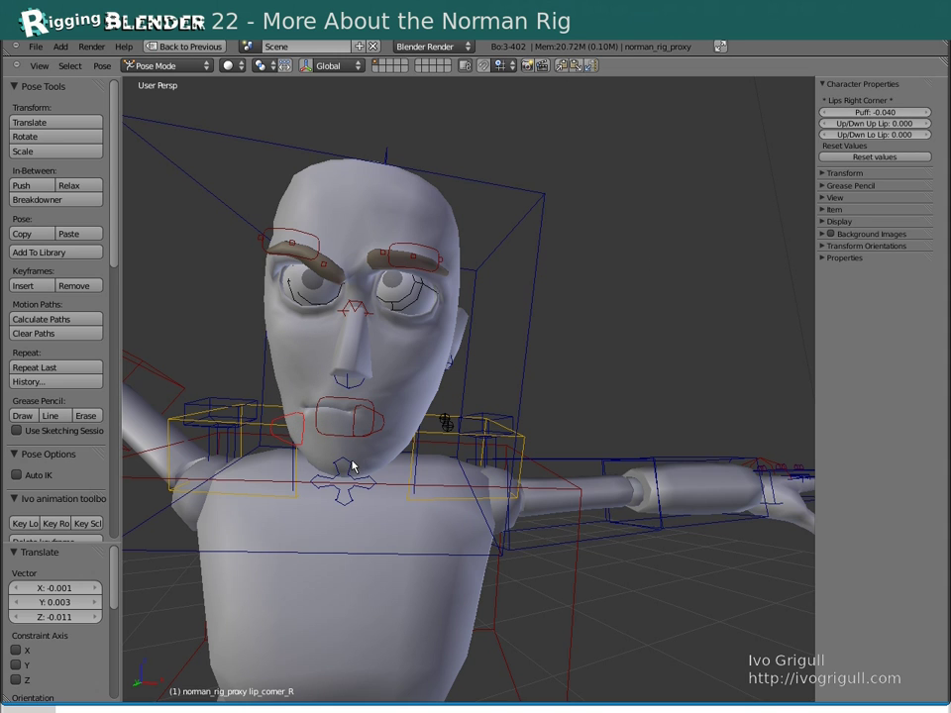
- Rotate the jaw control about 29 degrees to open the mouth, and shift the head control at the nose bridge
{"action": "right_click", "coordinate": [344, 473]}
{"action": "key", "text": "r"}
{"action": "left_click", "coordinate": [443, 359]}
{"action": "right_click", "coordinate": [354, 312]}
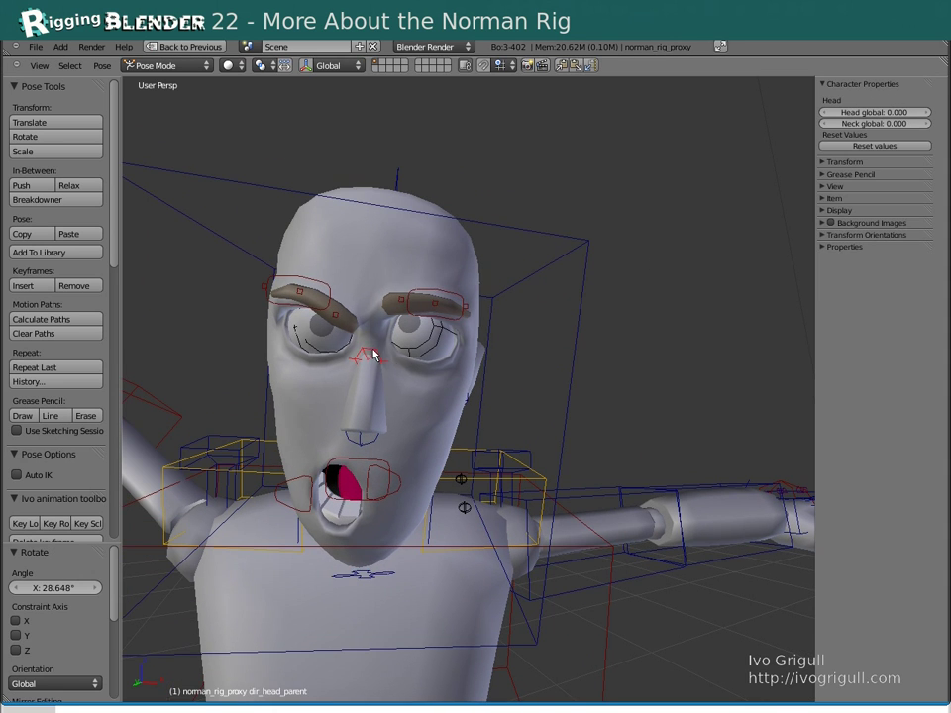
{"action": "key", "text": "g"}
{"action": "left_click", "coordinate": [365, 368]}
- Select the left eye's flesh control in wireframe display, restore shading, and scale the eye down
{"action": "key", "text": "z"}
{"action": "right_click", "coordinate": [416, 359]}
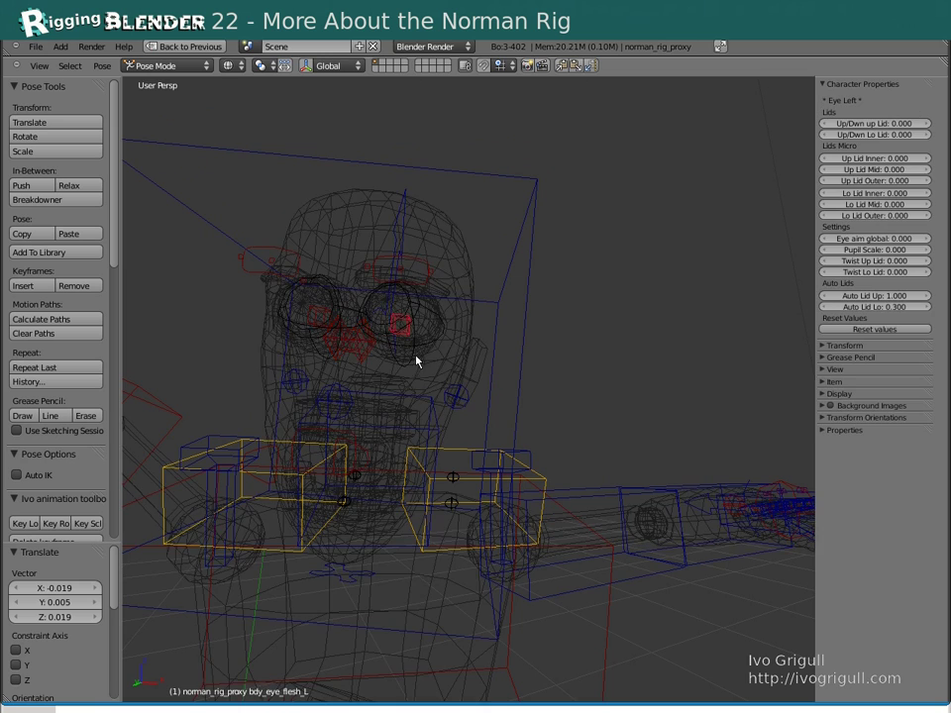
{"action": "key", "text": "z"}
{"action": "key", "text": "s"}
{"action": "left_click", "coordinate": [397, 376]}
- Select the right eye's flesh control through wireframe display and scale it up by about 1.336, followed by about 1.008
{"action": "key", "text": "z"}
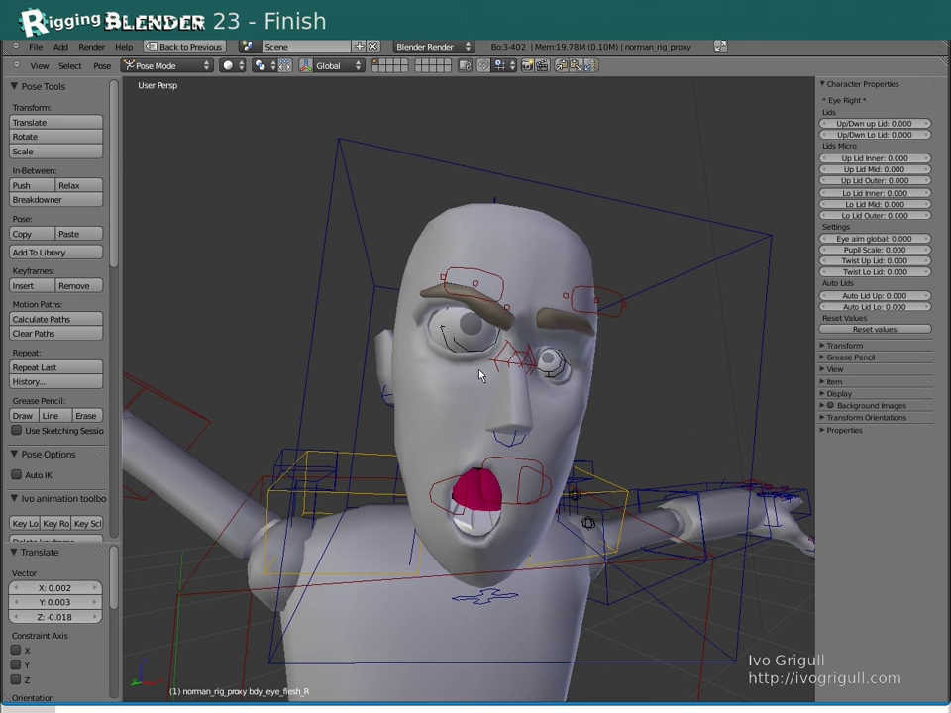
{"action": "key", "text": "s"}
{"action": "left_click", "coordinate": [513, 354]}
{"action": "middle_click_drag", "start_coordinate": [512, 352], "coordinate": [476, 372], "text": "shift"}
{"action": "scroll", "coordinate": [485, 368], "scroll_direction": "up", "scroll_amount": 1}
{"action": "key", "text": "s"}
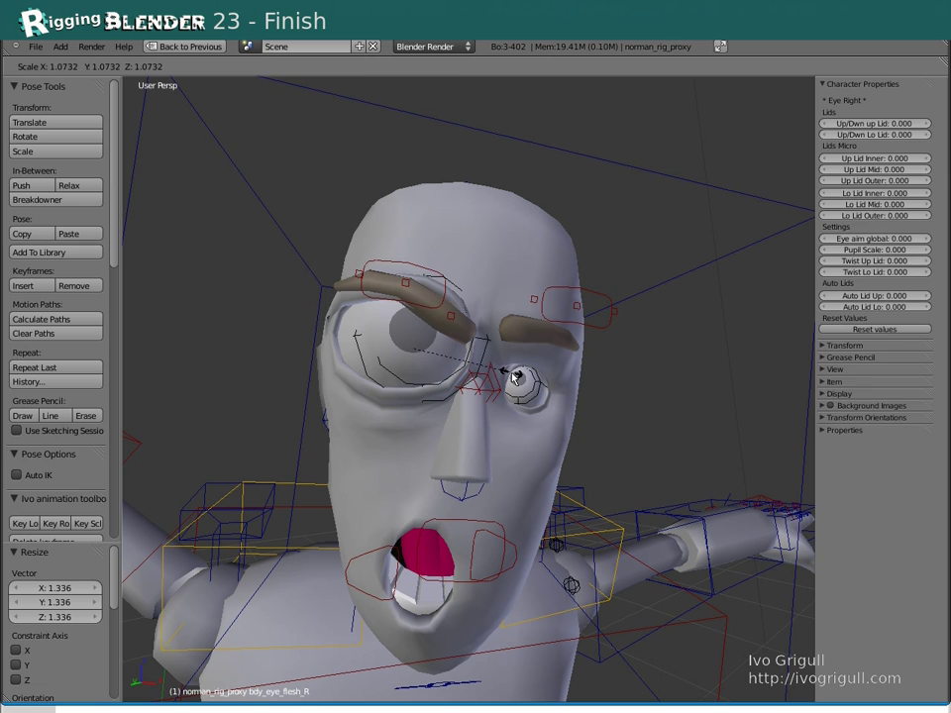
{"action": "left_click", "coordinate": [499, 359]}
{"action": "right_click", "coordinate": [426, 287]}
{"action": "key", "text": "g"}
{"action": "right_click", "coordinate": [433, 317]}
- Select the right eye control and rotate it freely by about 5 degrees to turn its gaze outward
{"action": "right_click", "coordinate": [395, 360]}
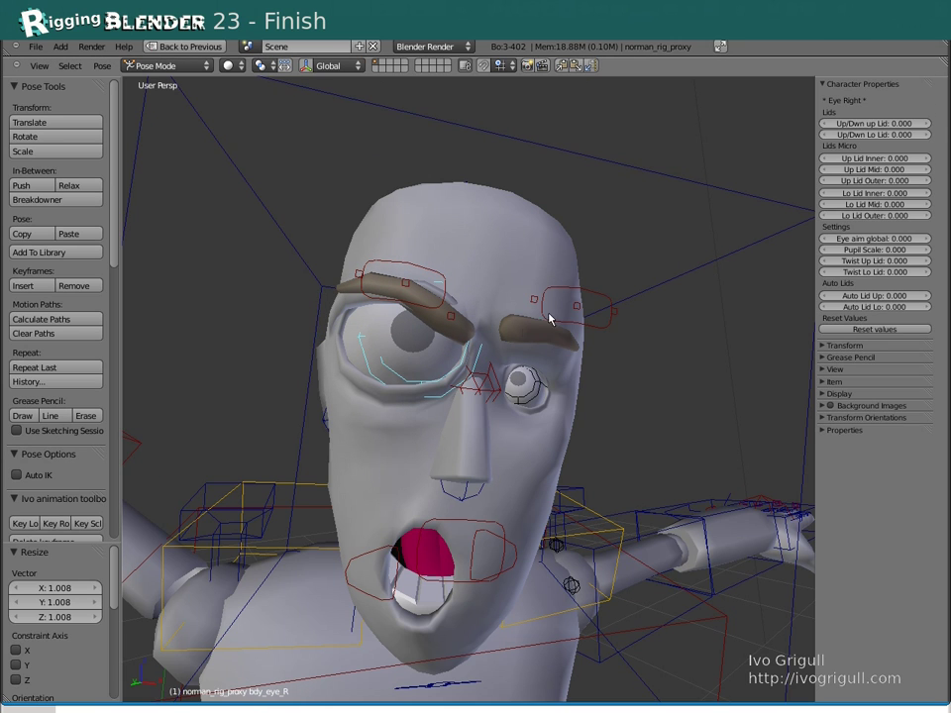
{"action": "key", "text": "r"}
{"action": "key", "text": "r"}
{"action": "left_click", "coordinate": [525, 284]}
{"action": "scroll", "coordinate": [526, 284], "scroll_direction": "down", "scroll_amount": 1}
{"action": "scroll", "coordinate": [526, 285], "scroll_direction": "up", "scroll_amount": 2}
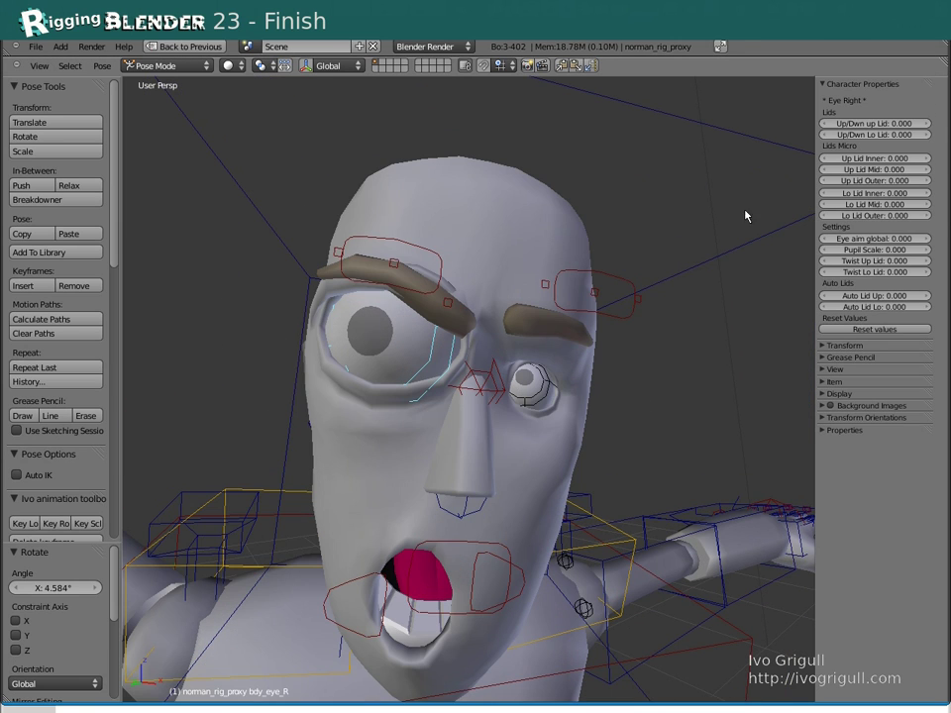
- Set the right eye's Pupil Scale to -0.950, Up Lid Inner -0.990, Lo Lid Inner 0.770, Lo Lid Mid 0.740 and Lo Lid Outer 0.180
{"action": "left_click_drag", "start_coordinate": [877, 248], "coordinate": [780, 244]}
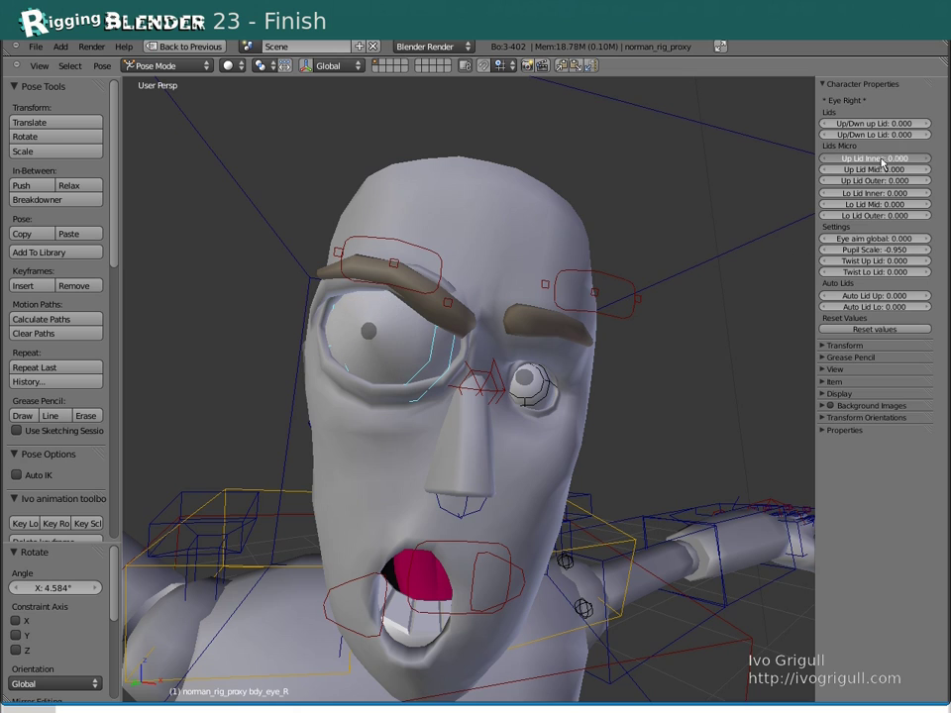
{"action": "left_click_drag", "start_coordinate": [31, 168], "coordinate": [832, 159]}
{"action": "left_click_drag", "start_coordinate": [850, 193], "coordinate": [937, 206]}
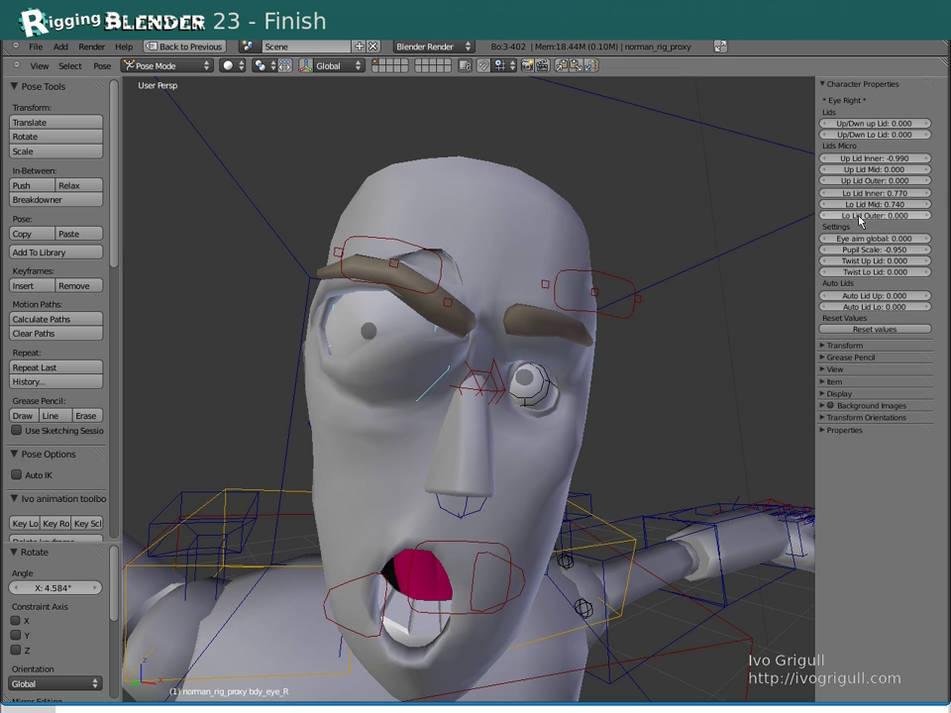
{"action": "left_click_drag", "start_coordinate": [860, 217], "coordinate": [877, 220]}
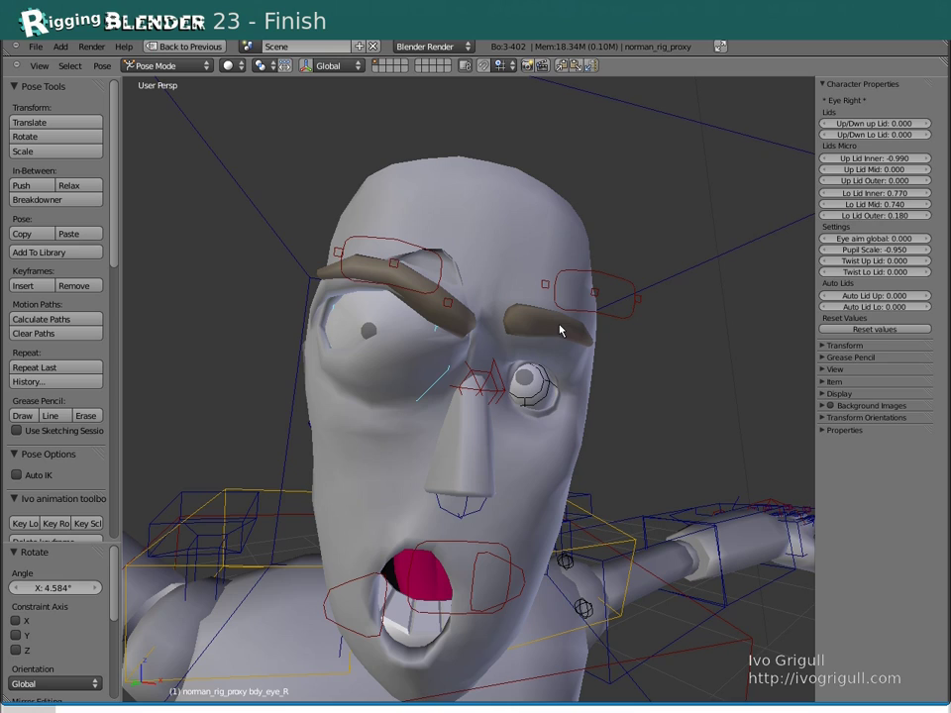
- Select the mouth centre control, extend the selection to all rig controls, and view the posed head and torso
{"action": "right_click", "coordinate": [474, 547]}
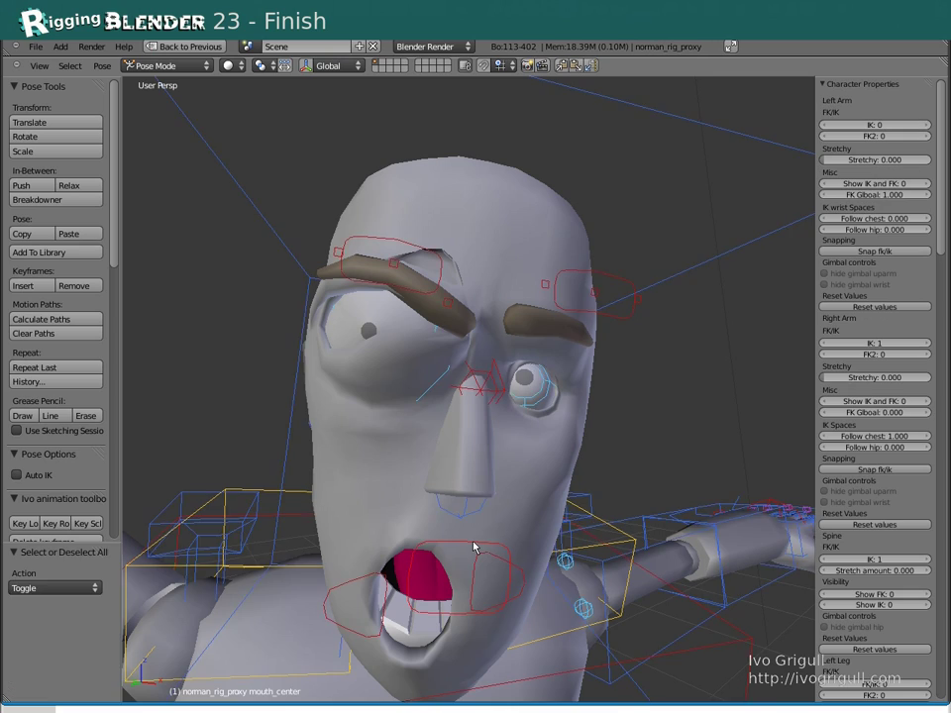
{"action": "middle_click_drag", "start_coordinate": [473, 548], "coordinate": [531, 247]}
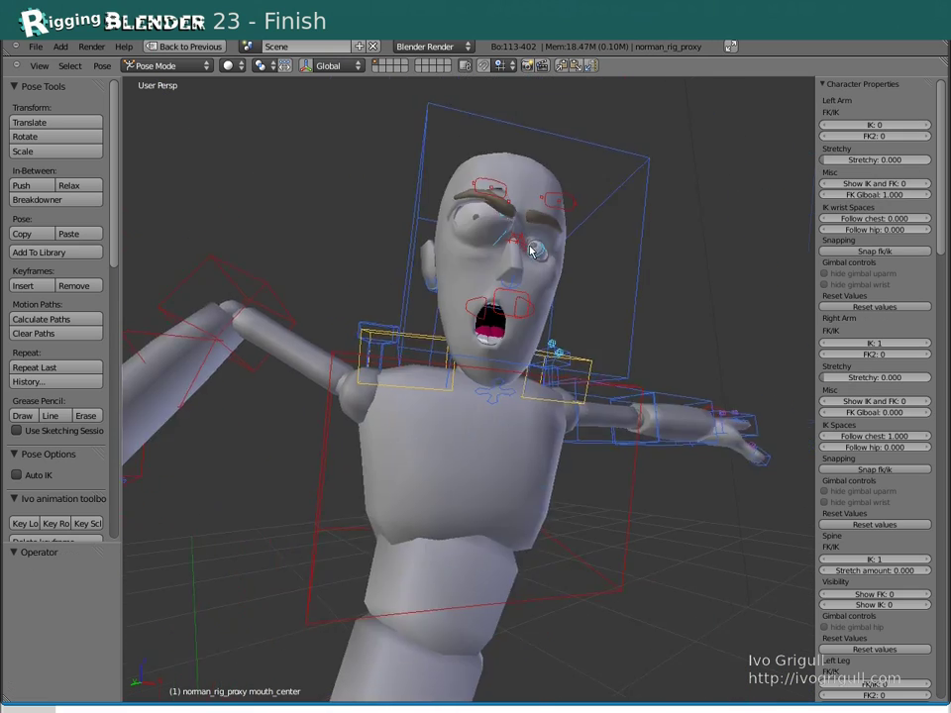